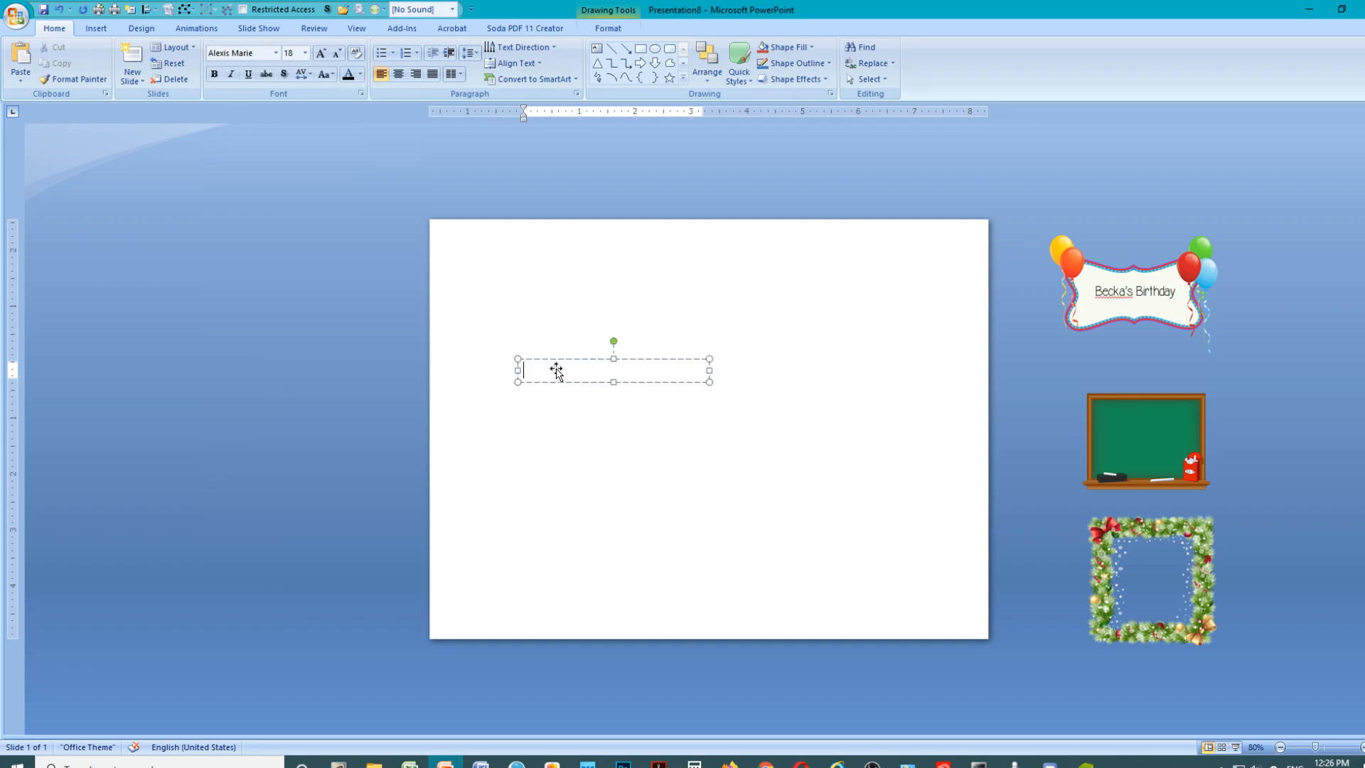
Enter the child's first name in the text box on the slide and enlarge its font to 66 pt.
{"action": "type", "text": "Nicholas"}
{"action": "left_click", "coordinate": [596, 382]}
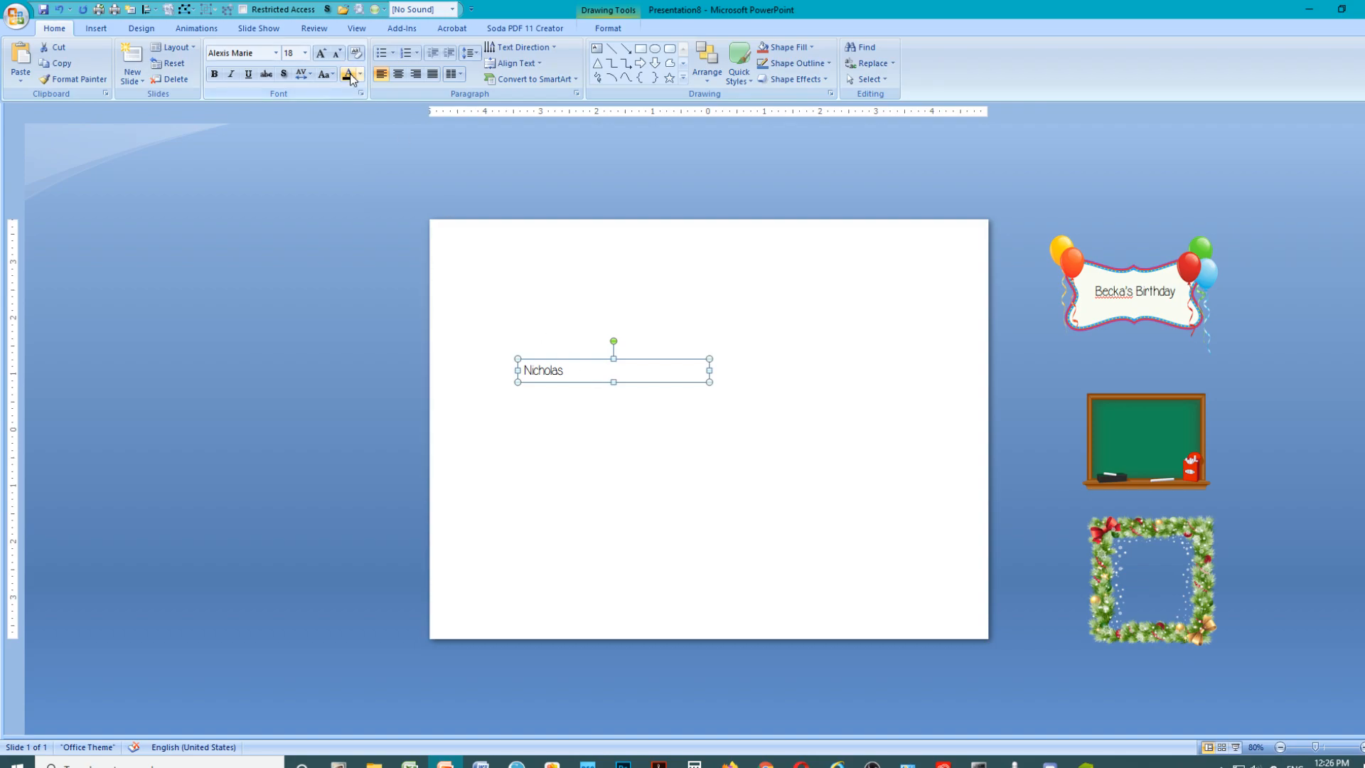
{"action": "left_click", "coordinate": [321, 56]}
{"action": "left_click", "coordinate": [321, 57]}
{"action": "left_click", "coordinate": [321, 57]}
{"action": "left_click", "coordinate": [321, 57]}
{"action": "left_click", "coordinate": [321, 56]}
{"action": "left_click", "coordinate": [321, 57]}
{"action": "left_click", "coordinate": [322, 57]}
{"action": "left_click", "coordinate": [321, 57]}
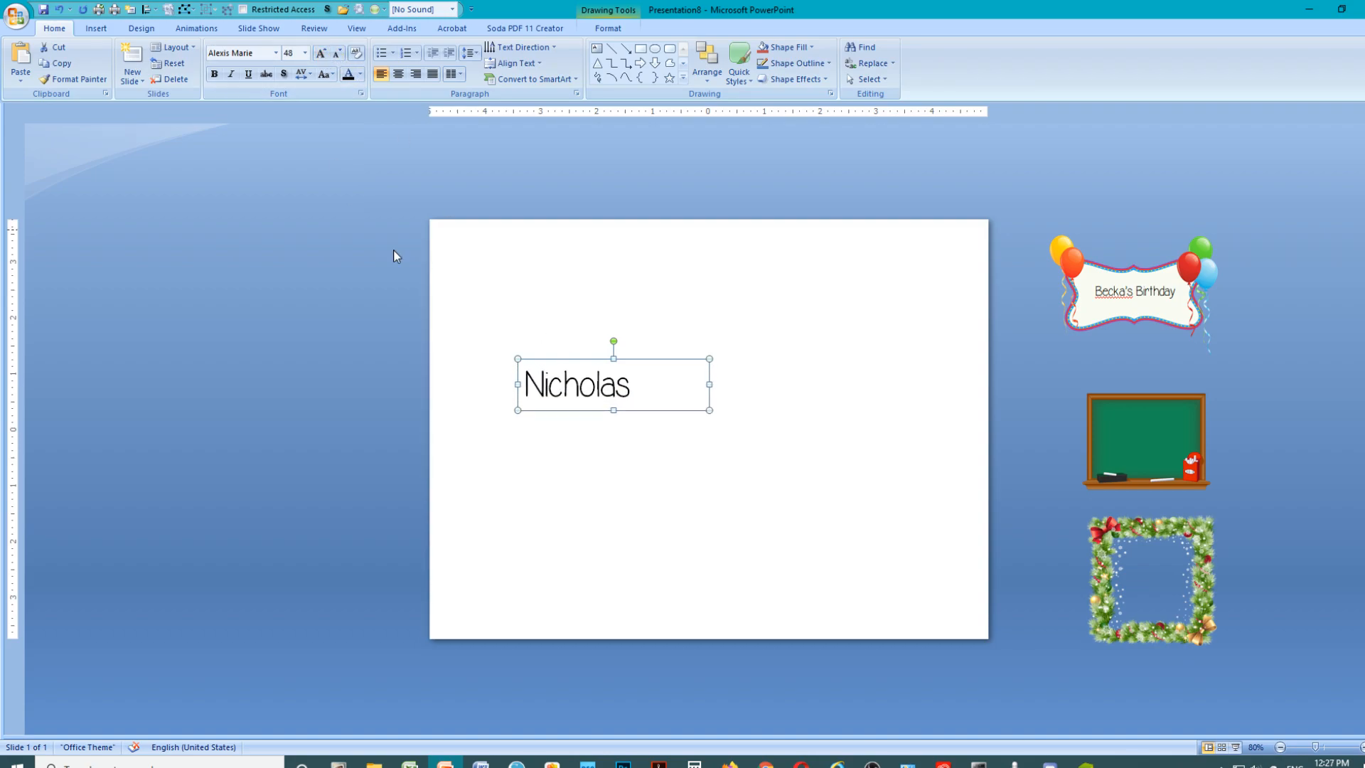
{"action": "left_click", "coordinate": [322, 55]}
{"action": "left_click", "coordinate": [321, 54]}
{"action": "left_click", "coordinate": [321, 54]}
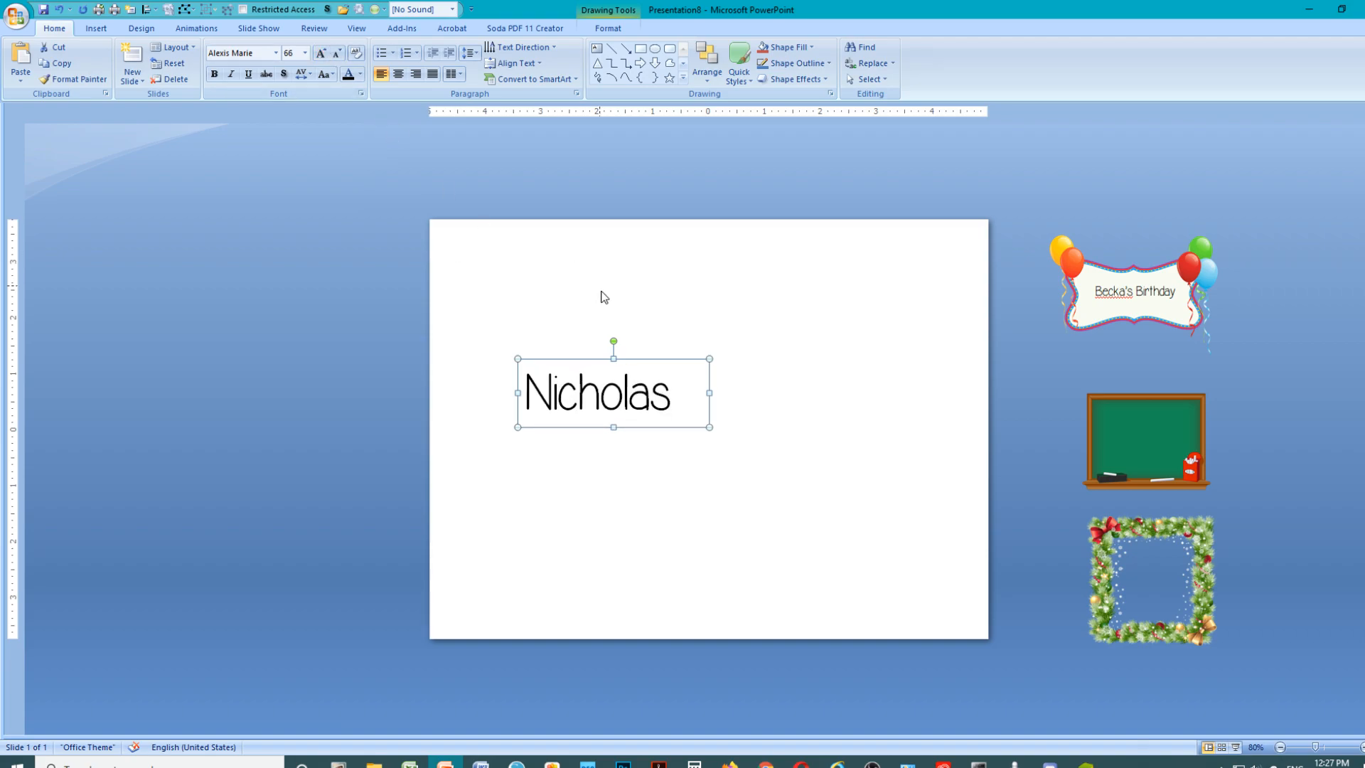
Duplicate the name text box and place the copy off the slide on its left side.
{"action": "right_click", "coordinate": [634, 359]}
{"action": "left_click", "coordinate": [676, 387]}
{"action": "right_click", "coordinate": [514, 268]}
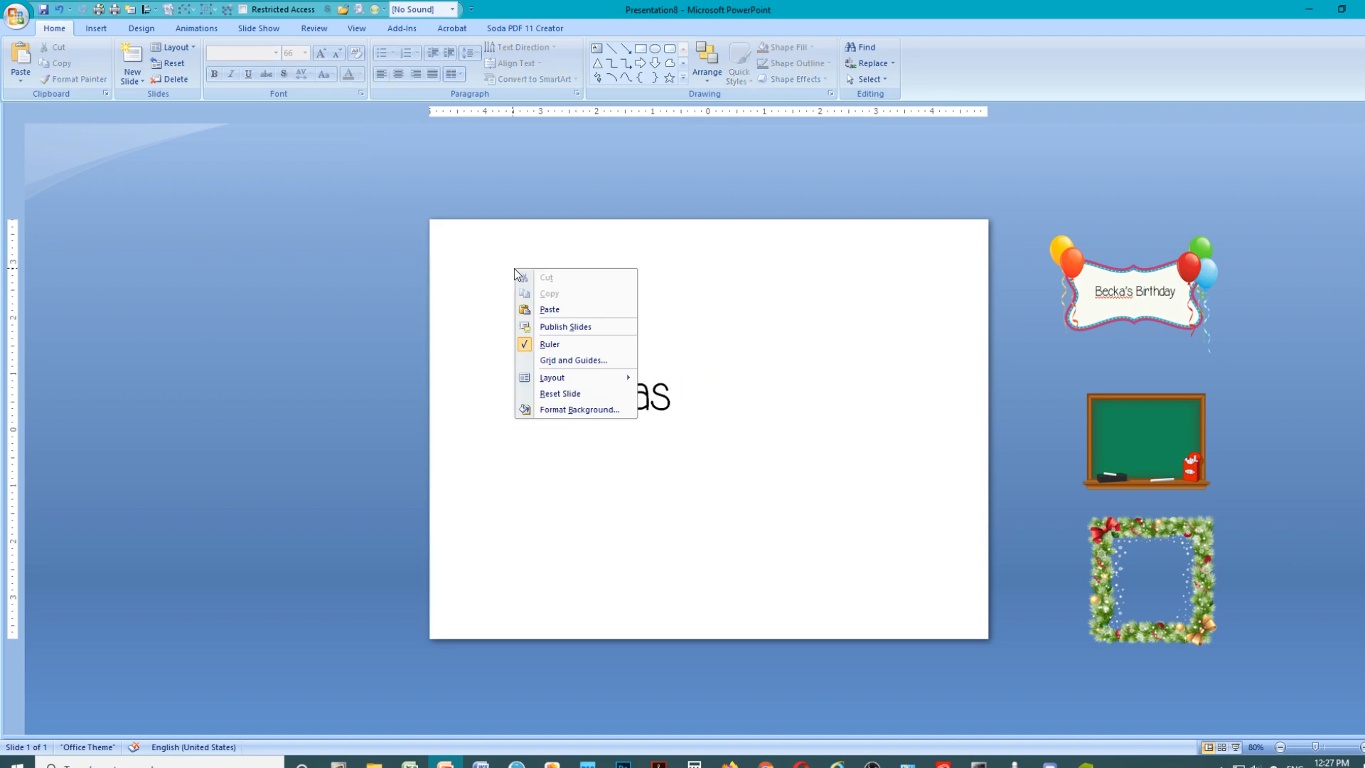
{"action": "left_click", "coordinate": [552, 309]}
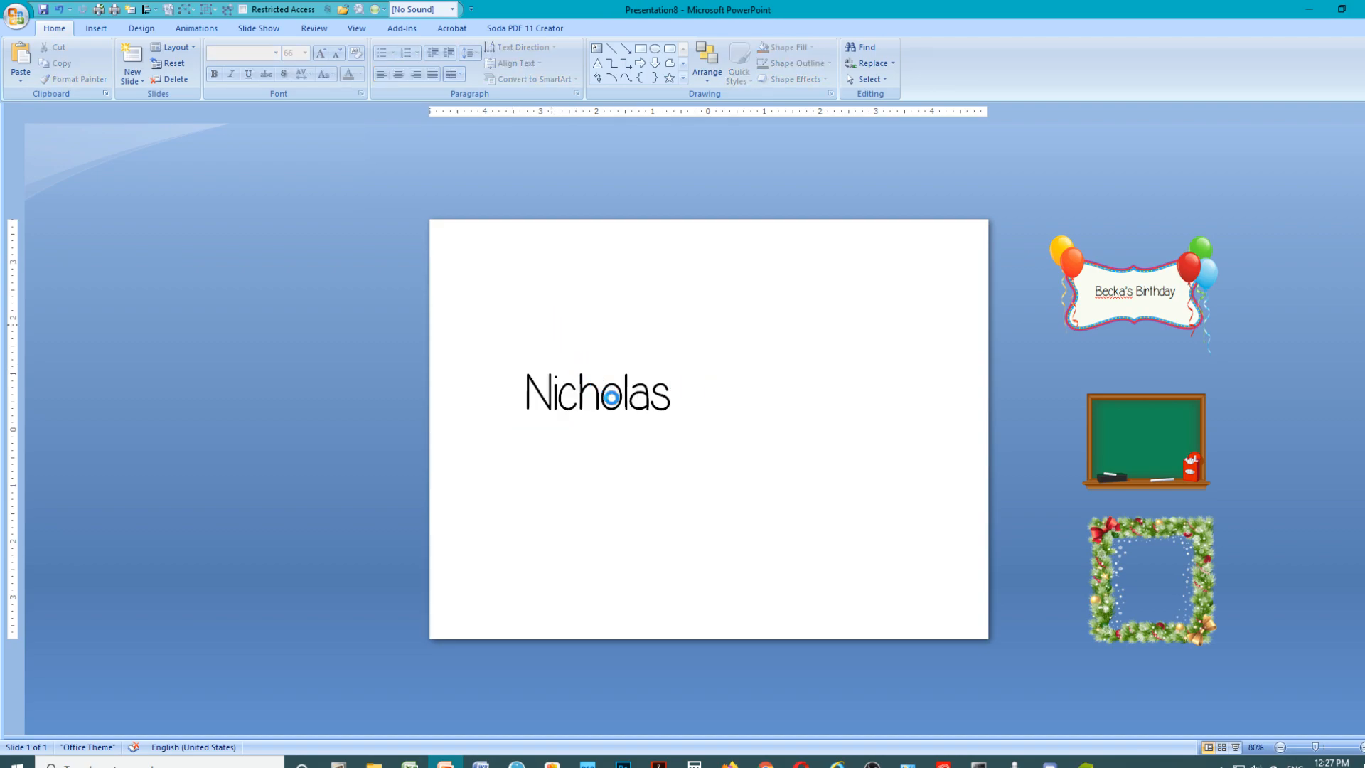
{"action": "left_click_drag", "start_coordinate": [566, 363], "coordinate": [201, 341]}
Change the font colour of the name on the slide to the standard Light Blue.
{"action": "left_click", "coordinate": [530, 384]}
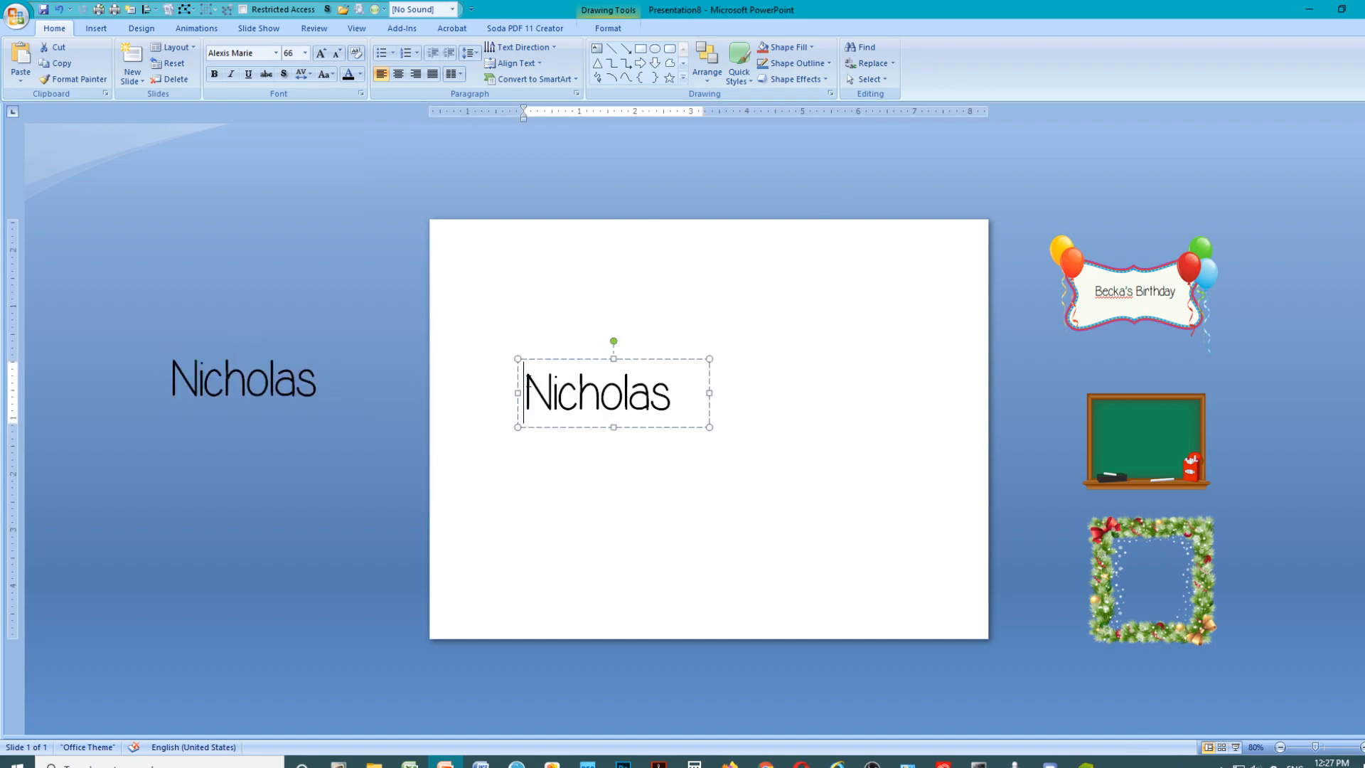
{"action": "left_click_drag", "start_coordinate": [527, 377], "coordinate": [702, 398]}
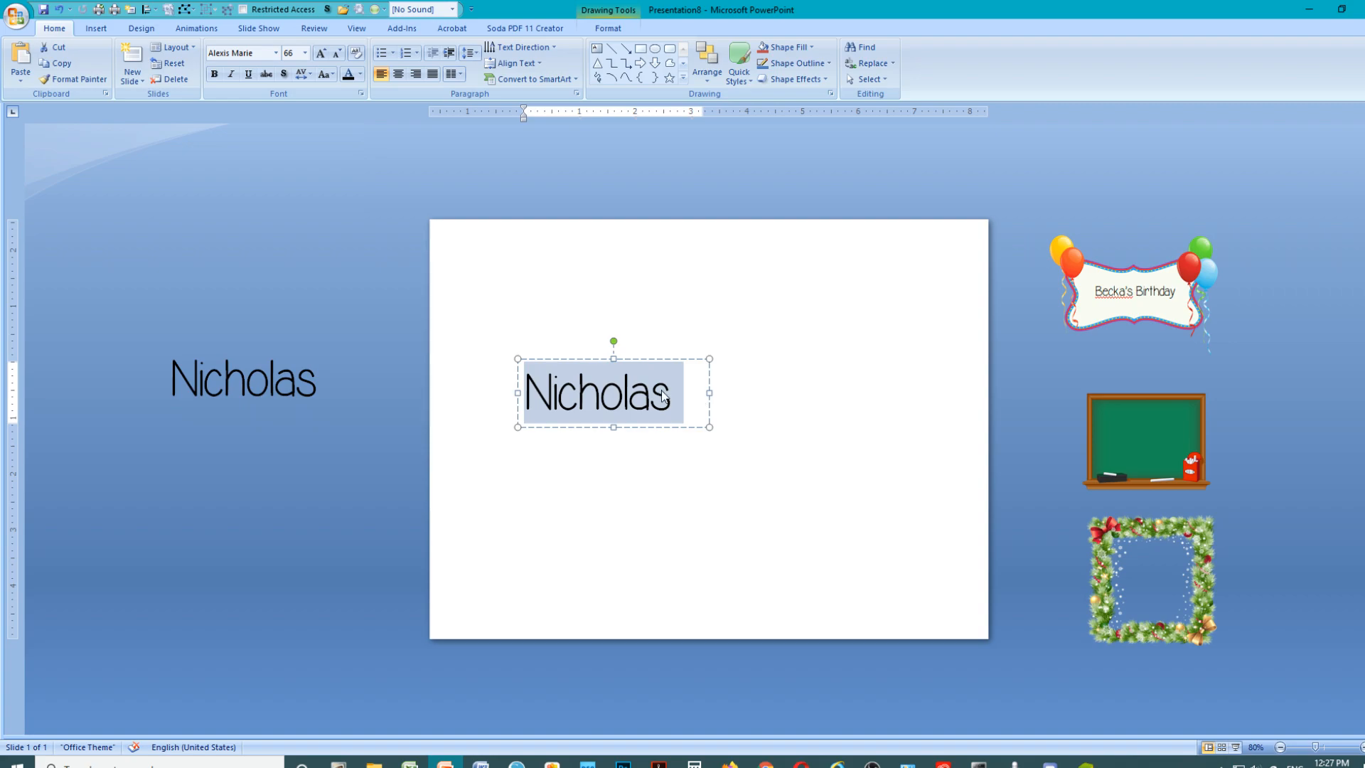
{"action": "left_click", "coordinate": [360, 75]}
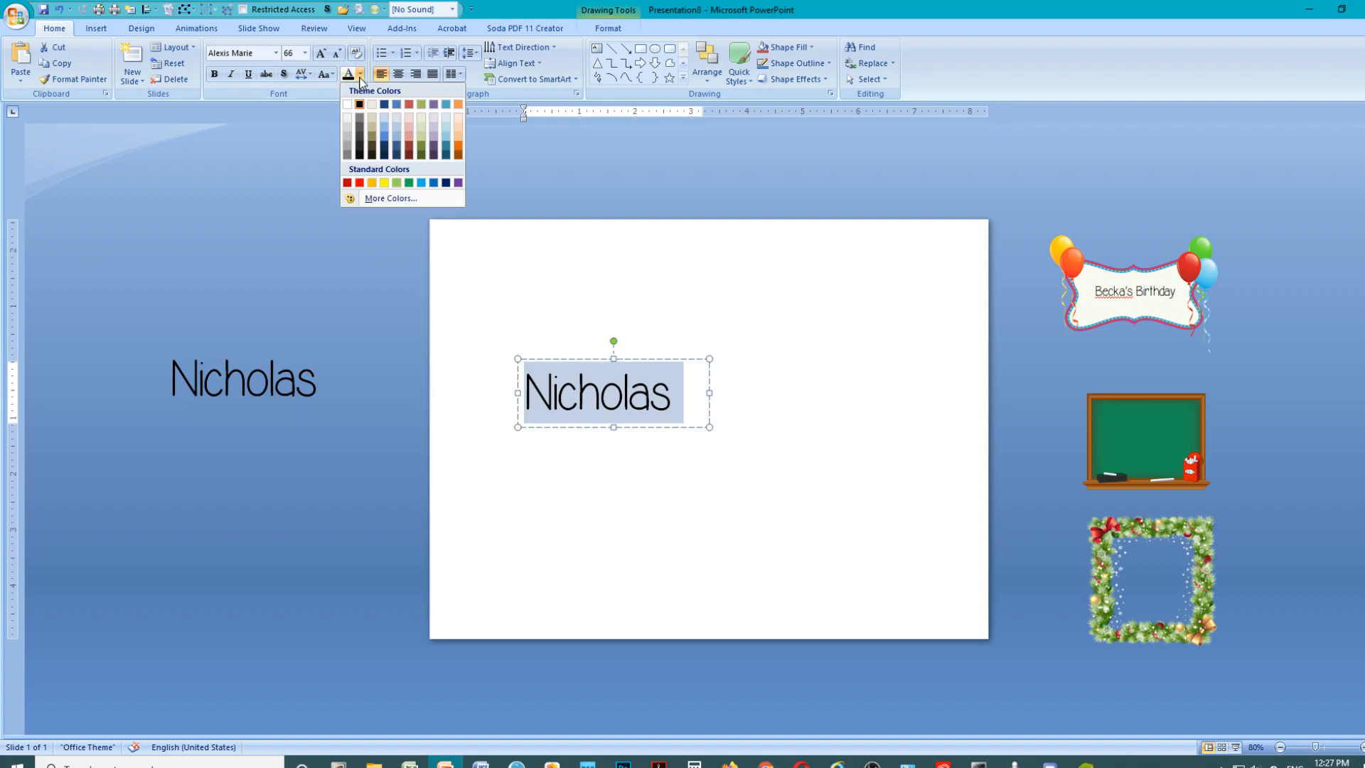
{"action": "left_click", "coordinate": [422, 183]}
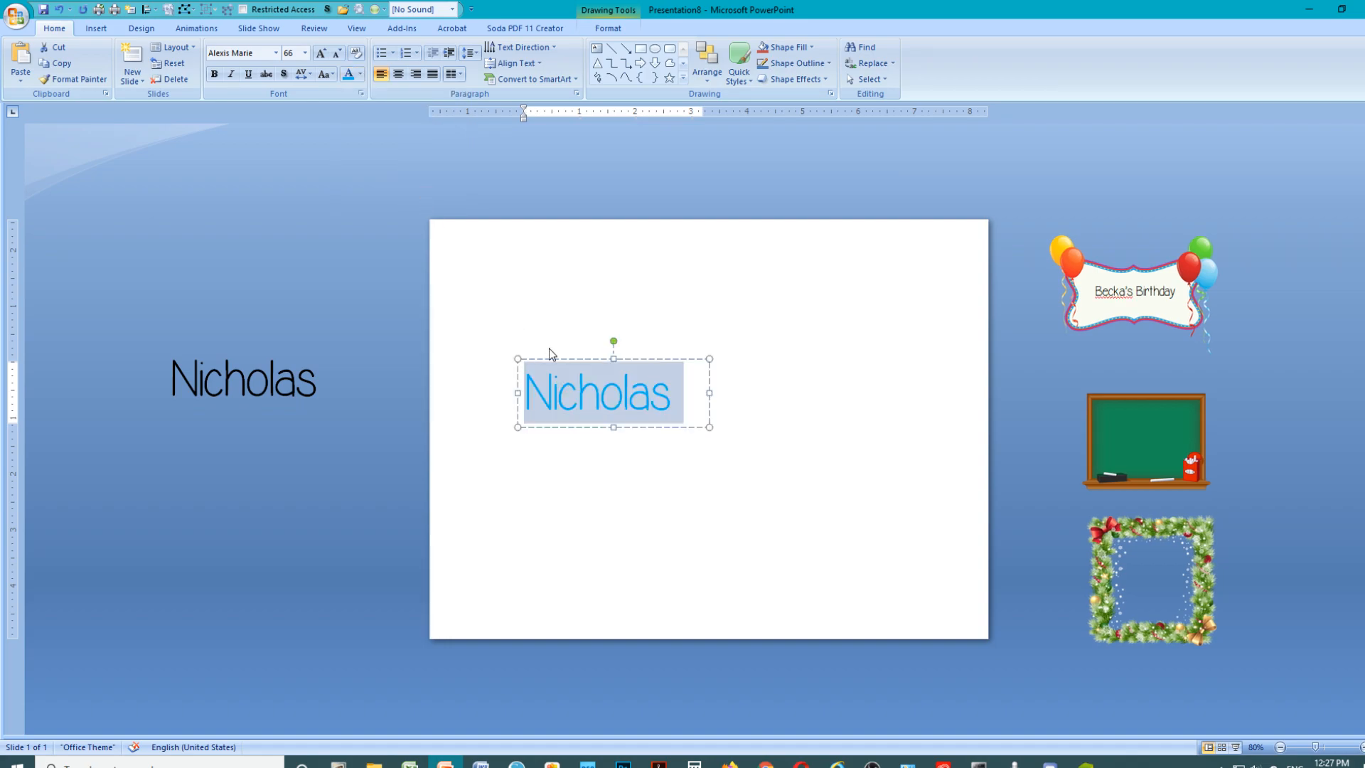
Give the blue name text a solid text outline in the same light blue.
{"action": "right_click", "coordinate": [646, 402]}
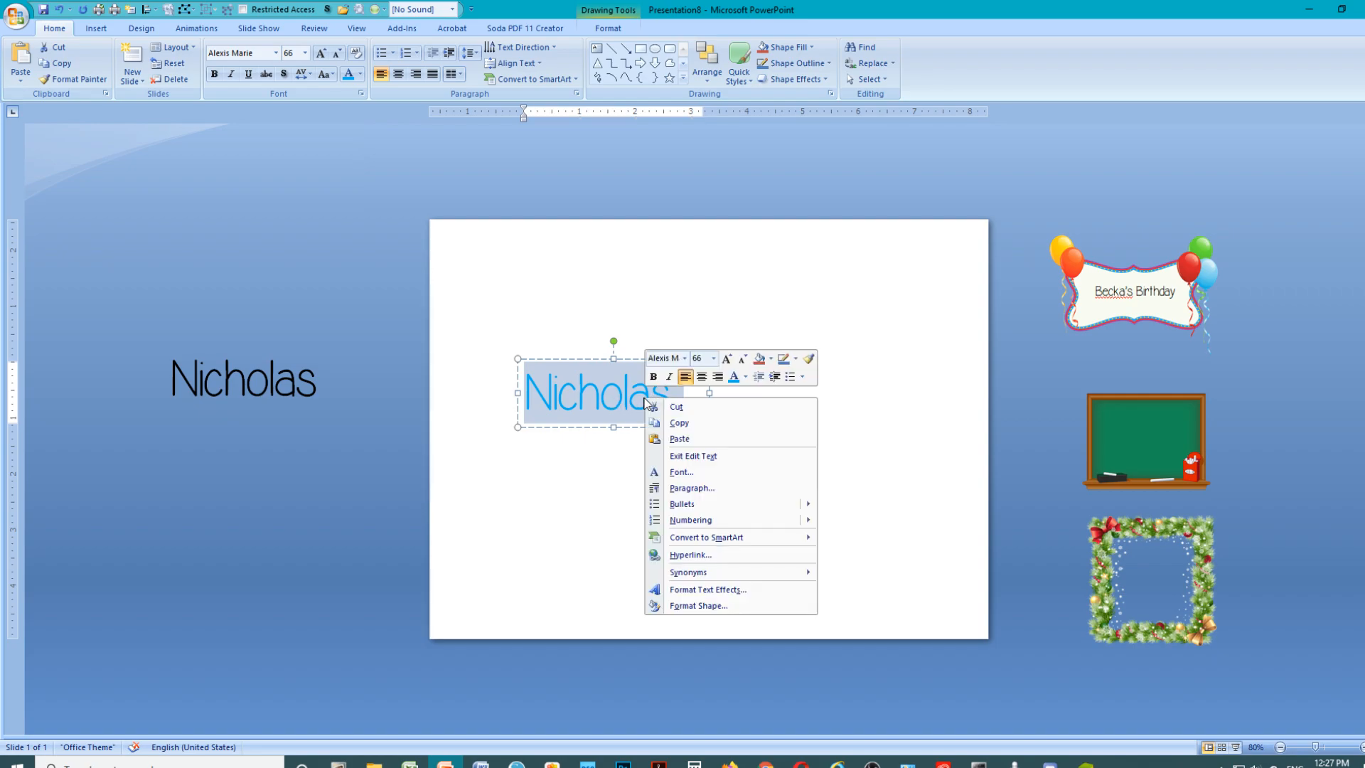
{"action": "left_click", "coordinate": [699, 590]}
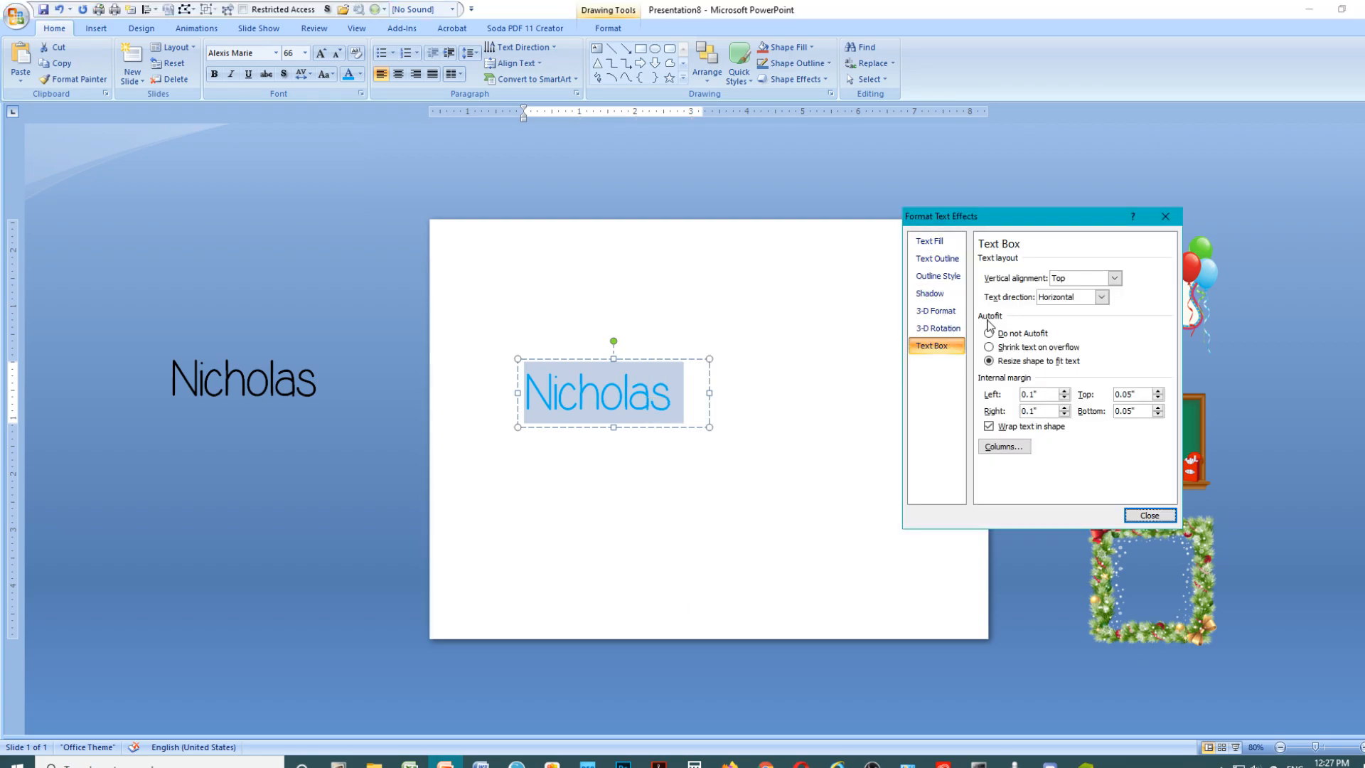
{"action": "left_click", "coordinate": [937, 259]}
{"action": "left_click", "coordinate": [1012, 277]}
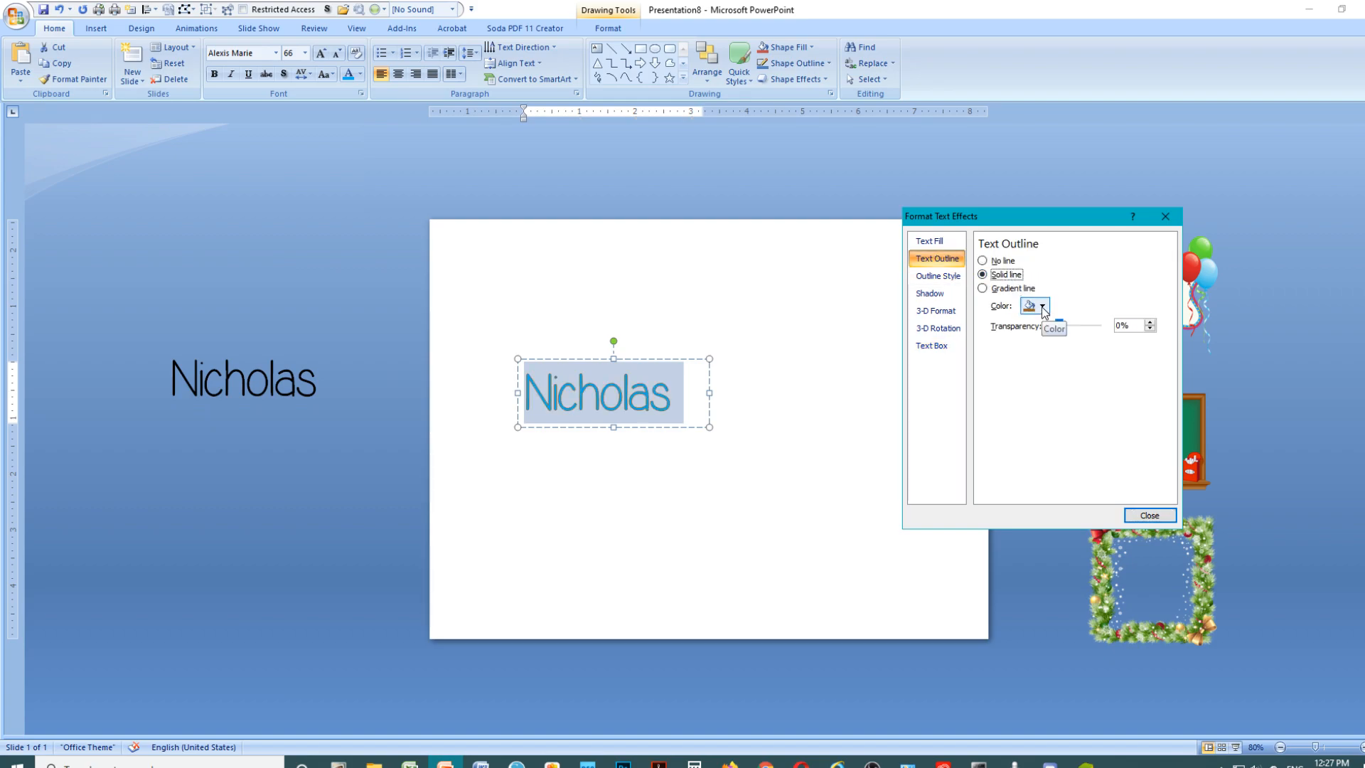
{"action": "left_click", "coordinate": [1035, 306]}
{"action": "left_click", "coordinate": [1103, 415]}
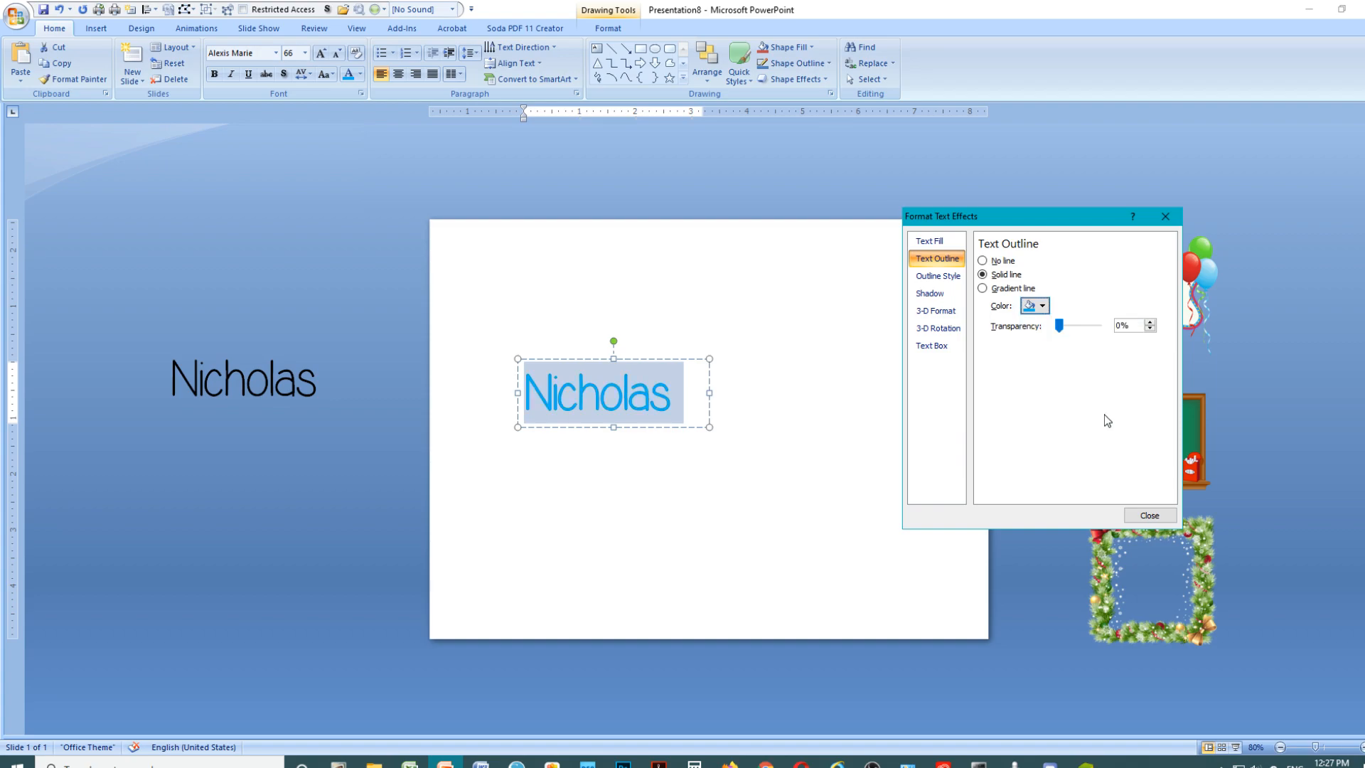
Set the outline width of the light blue name text to 23 pt.
{"action": "left_click", "coordinate": [947, 279]}
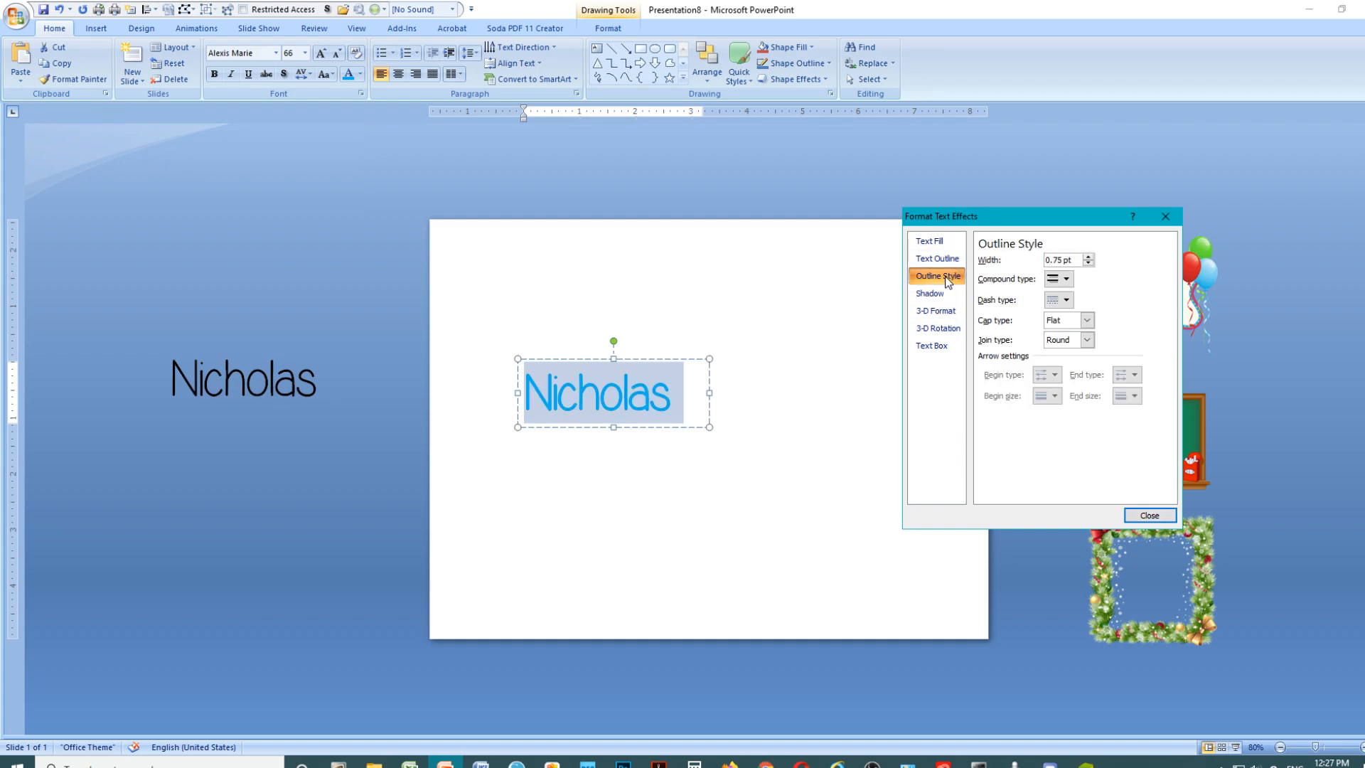
{"action": "left_click", "coordinate": [1088, 256]}
{"action": "left_click_drag", "start_coordinate": [1089, 256], "coordinate": [1091, 260]}
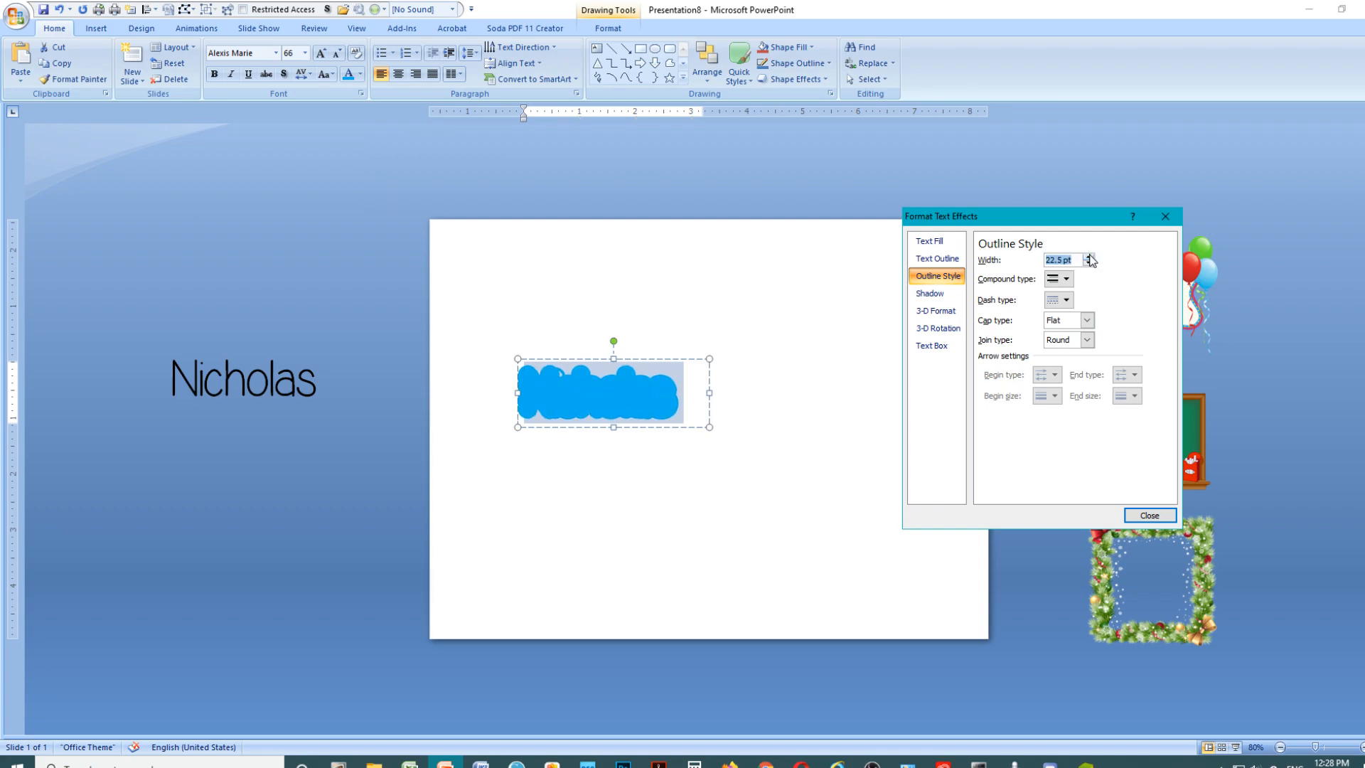
{"action": "left_click", "coordinate": [1088, 256]}
{"action": "left_click", "coordinate": [651, 514]}
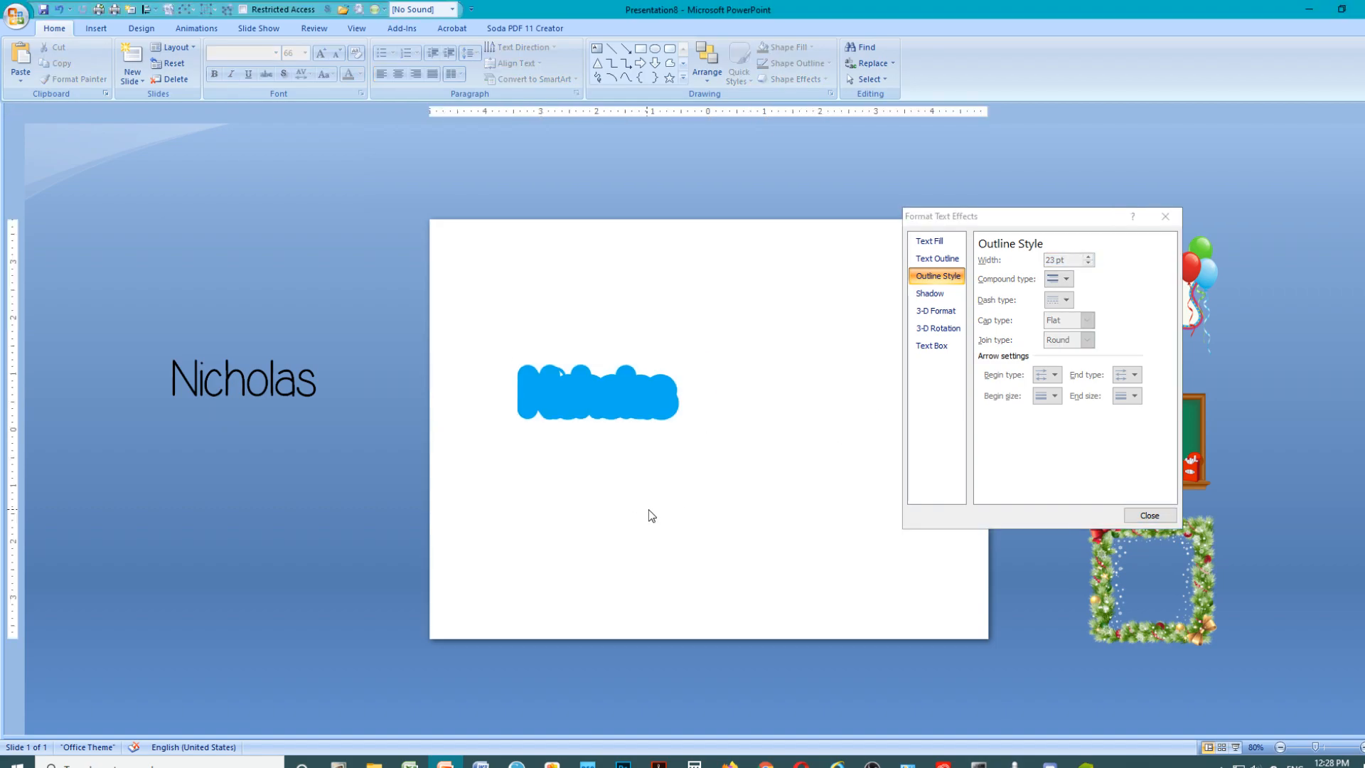
Copy the black name text box beside the slide.
{"action": "left_click", "coordinate": [305, 396]}
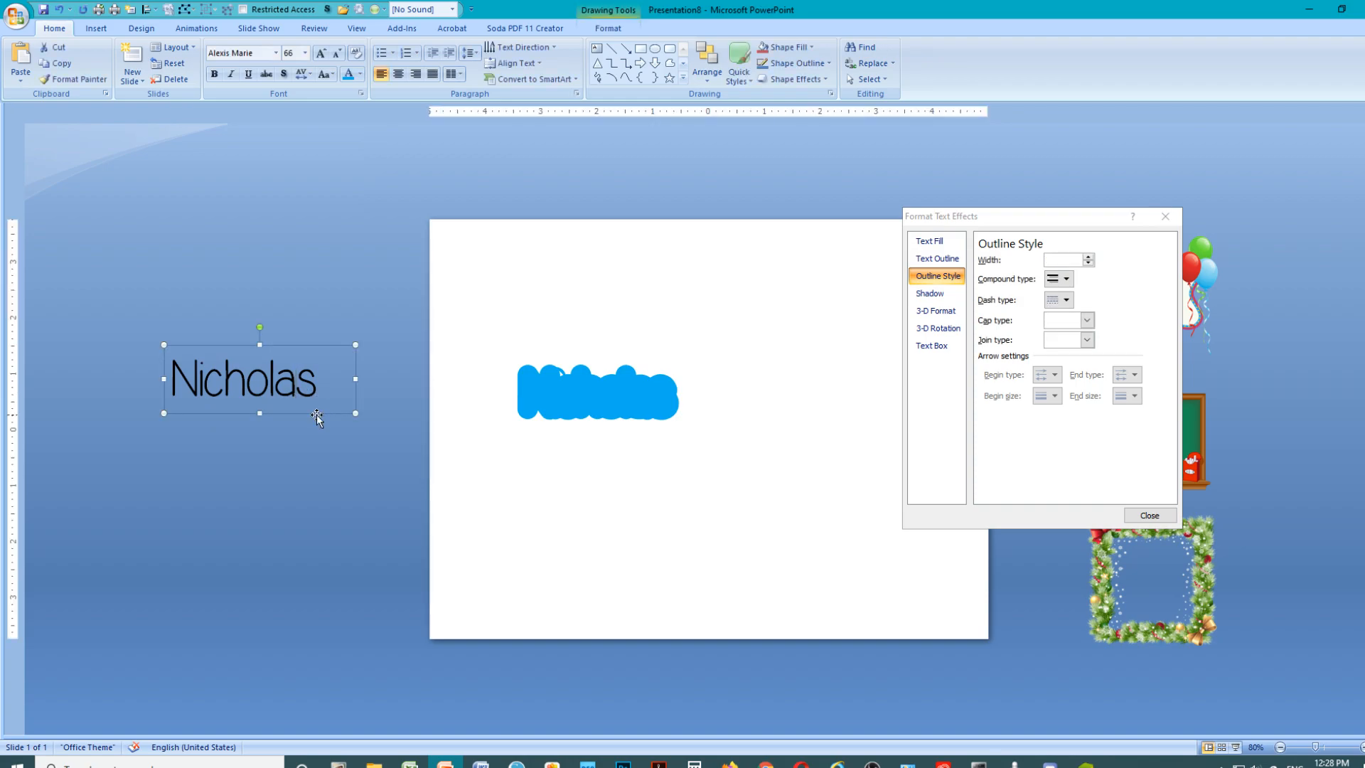
{"action": "right_click", "coordinate": [317, 415]}
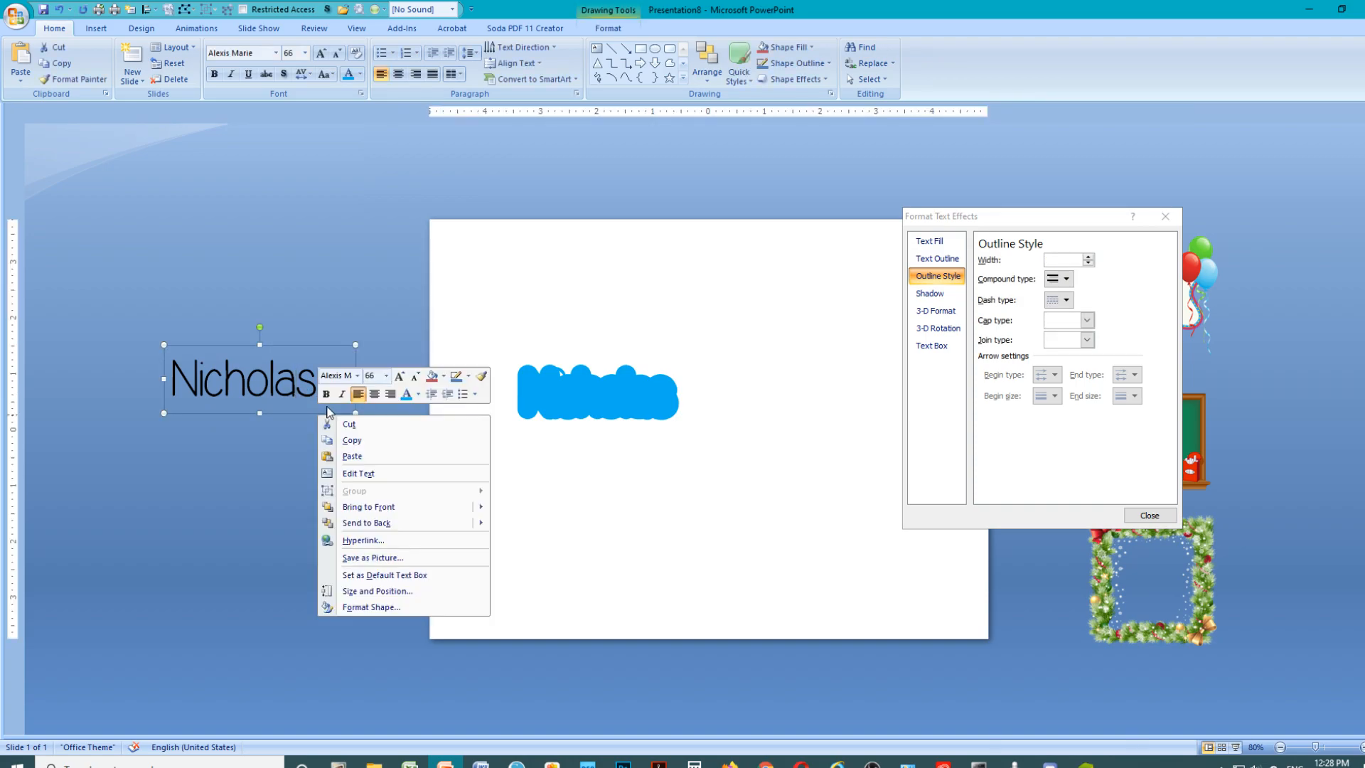
{"action": "left_click", "coordinate": [355, 444]}
Draw a small shape over the gap near the upper edge of the thick blue name outline.
{"action": "left_click", "coordinate": [96, 29]}
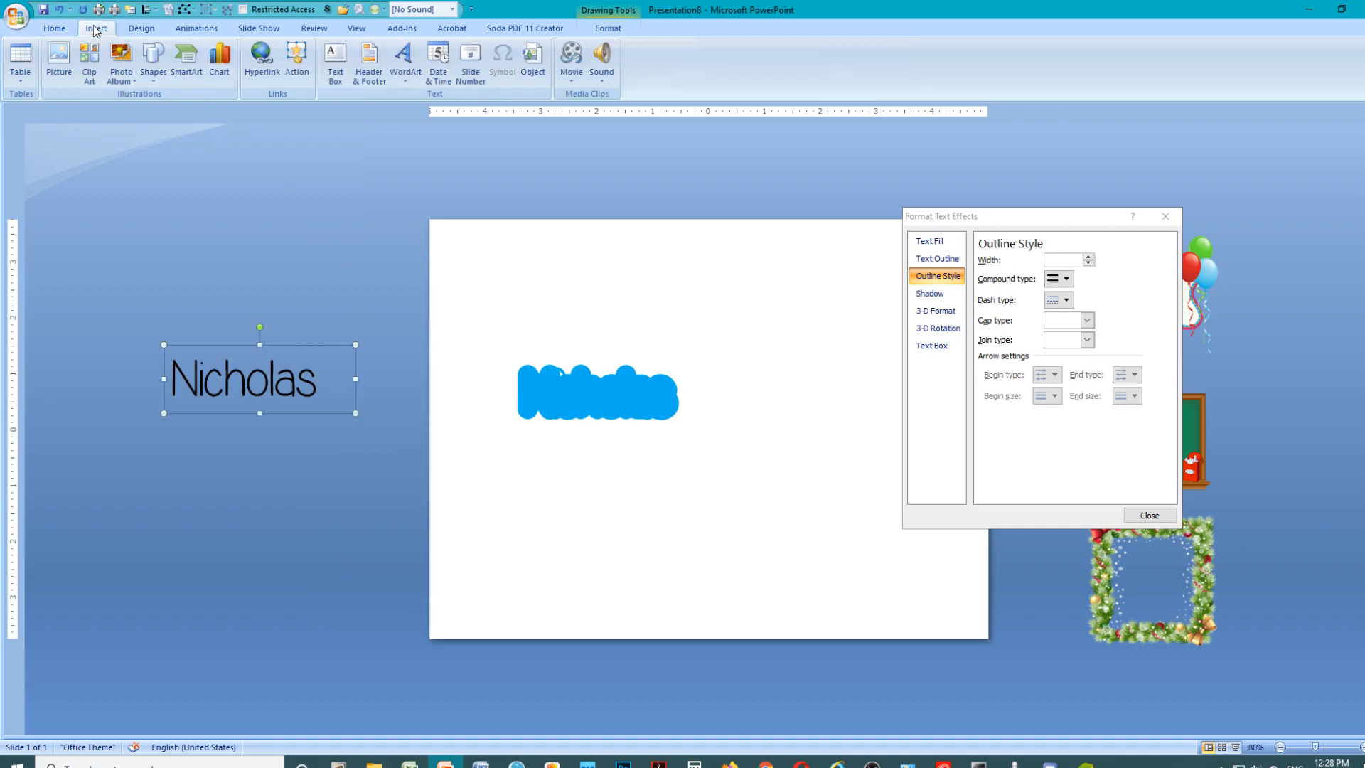
{"action": "left_click", "coordinate": [153, 60]}
{"action": "left_click", "coordinate": [193, 110]}
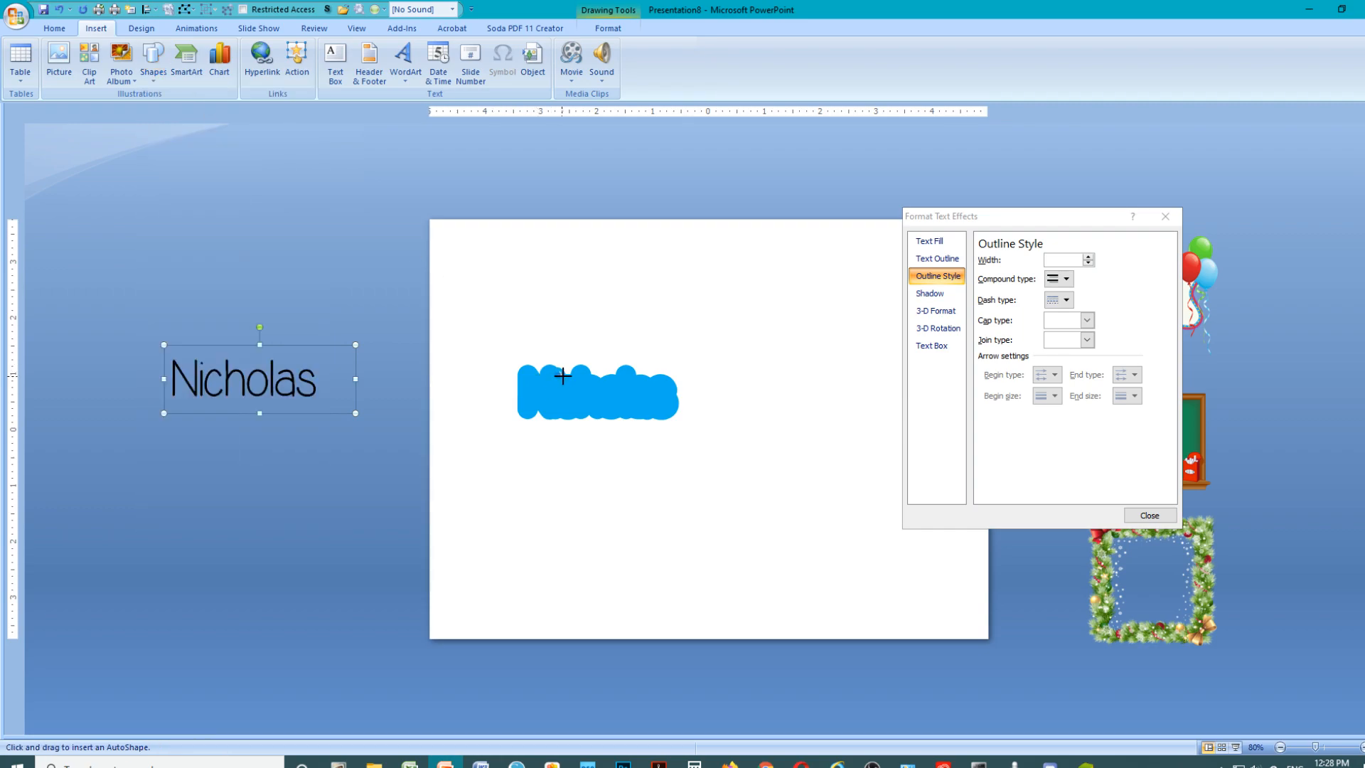
{"action": "key", "text": "Escape"}
{"action": "left_click_drag", "start_coordinate": [560, 377], "coordinate": [562, 373]}
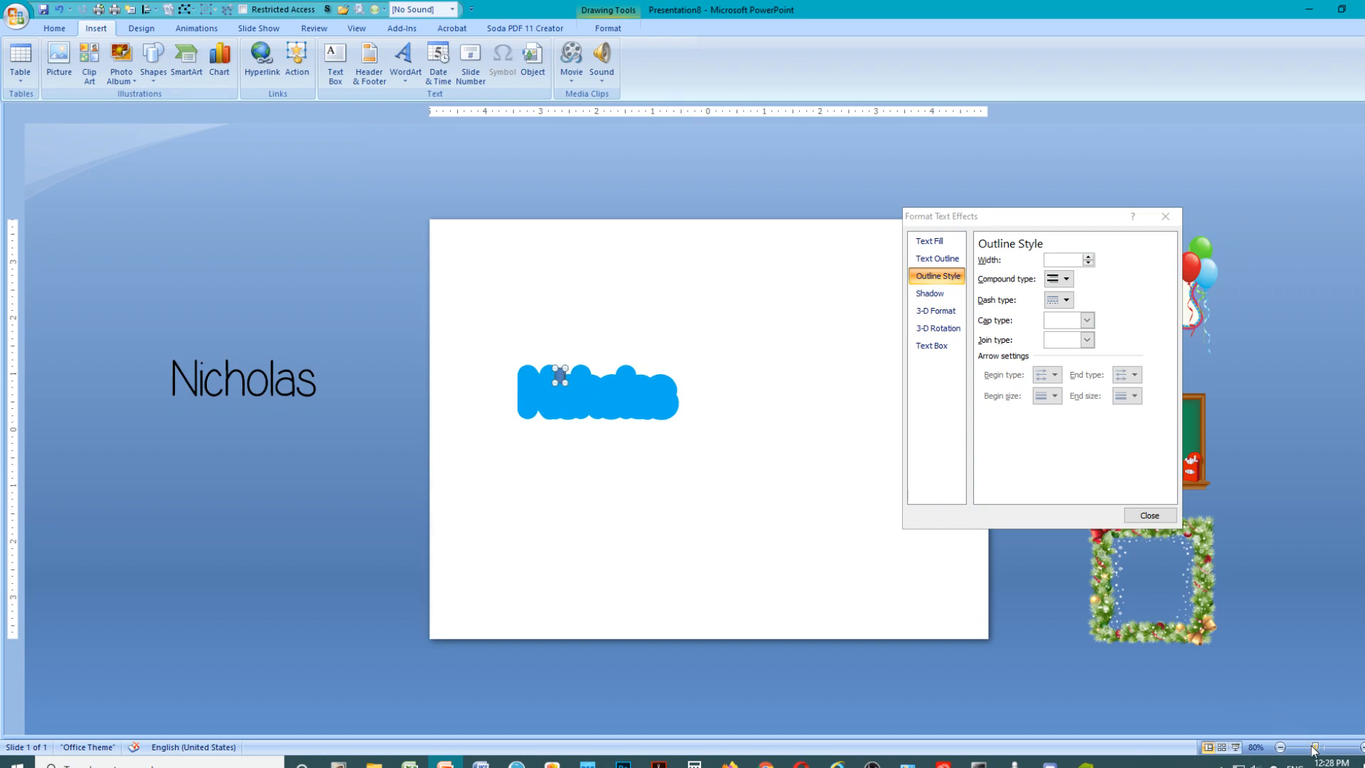
Fill the small patch shape with the standard Light Blue and remove its line.
{"action": "left_click", "coordinate": [1362, 747]}
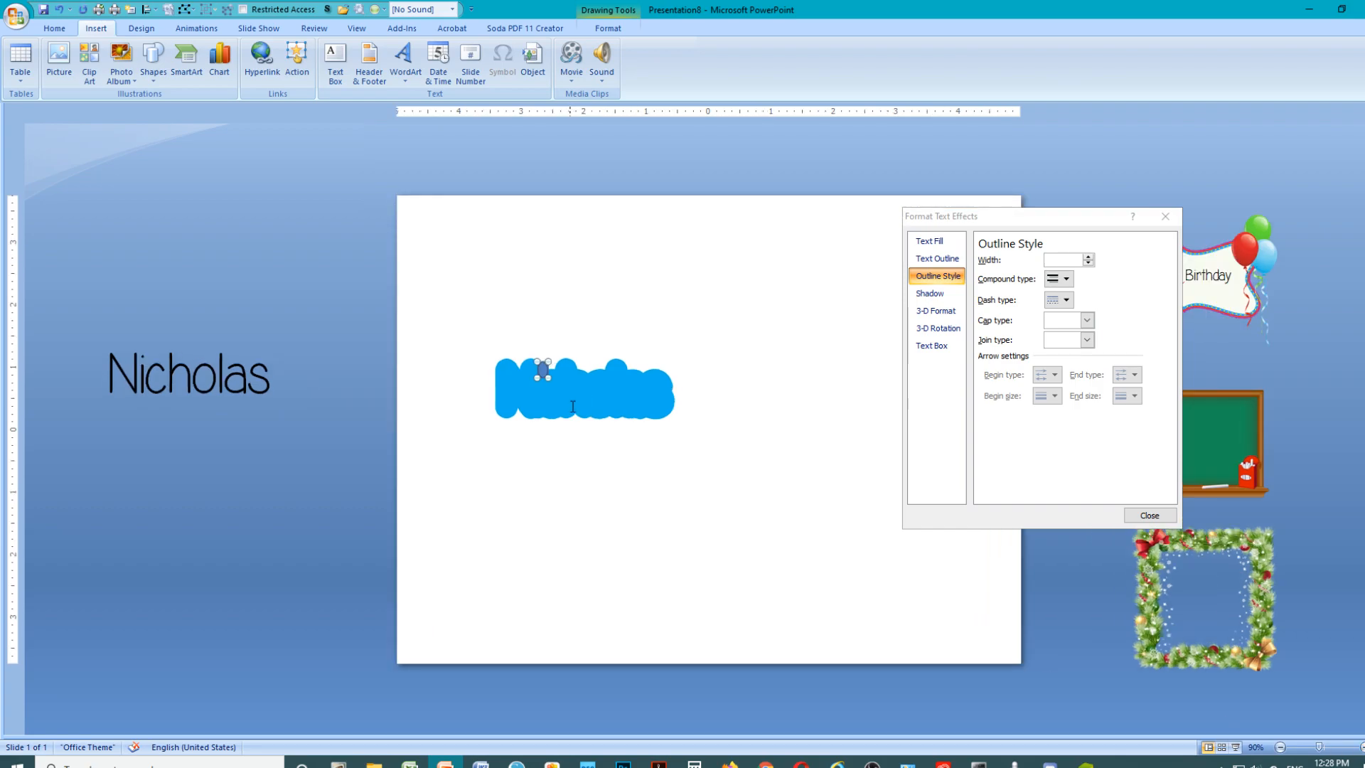
{"action": "right_click", "coordinate": [545, 374]}
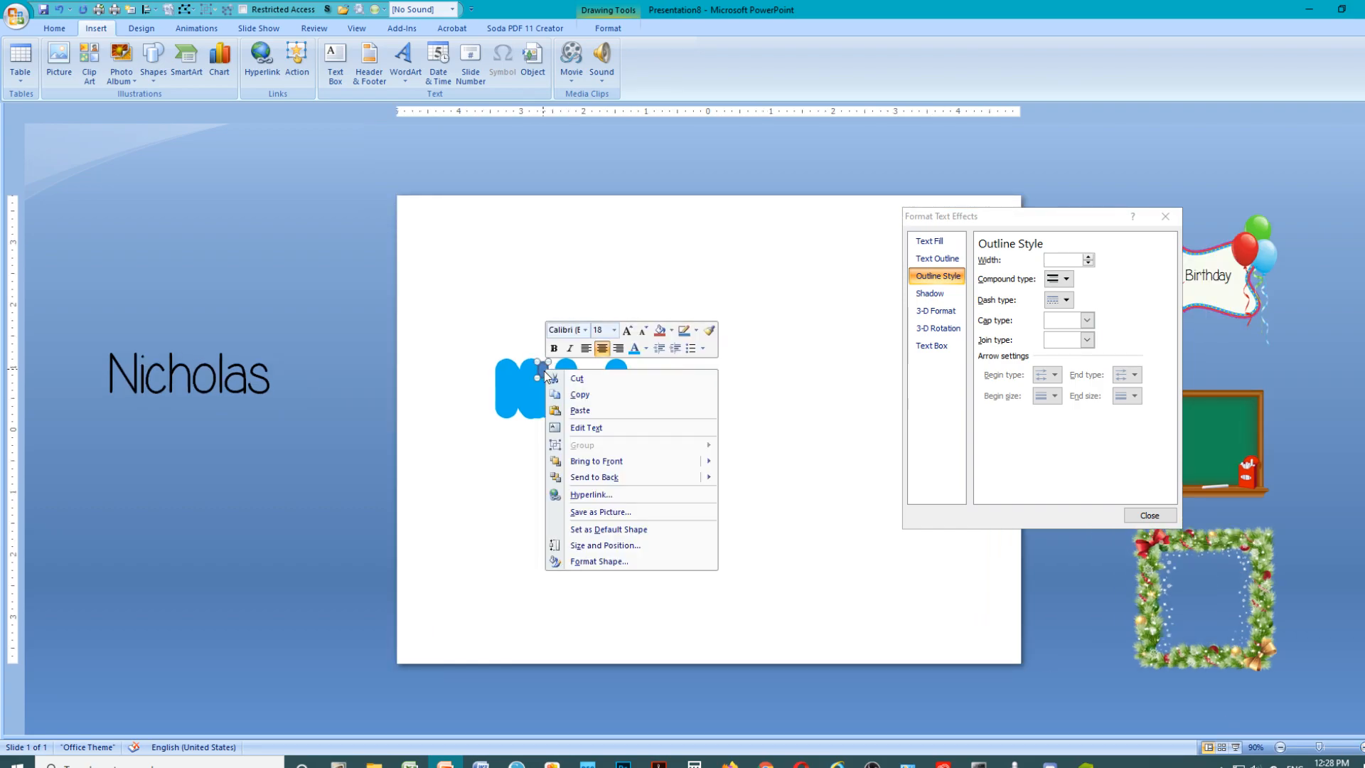
{"action": "left_click", "coordinate": [609, 564]}
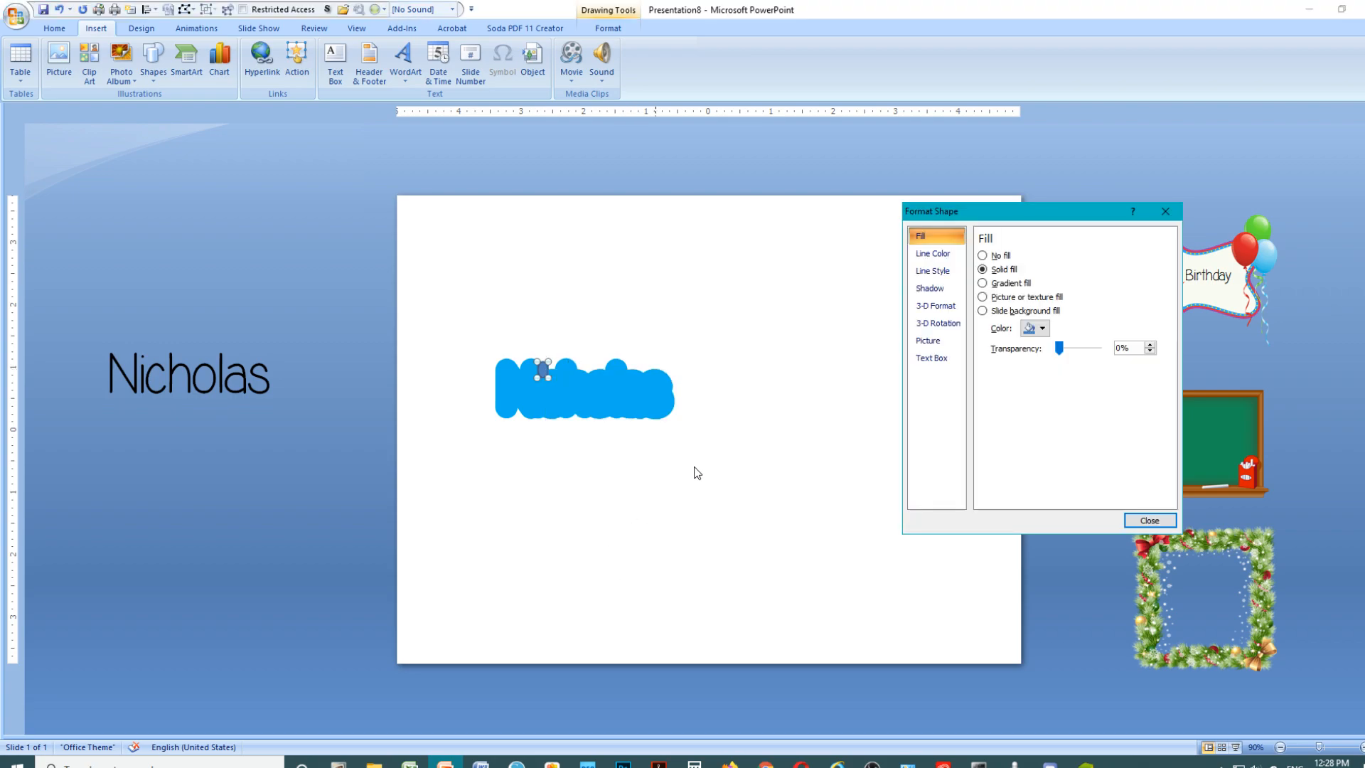
{"action": "left_click", "coordinate": [1029, 329]}
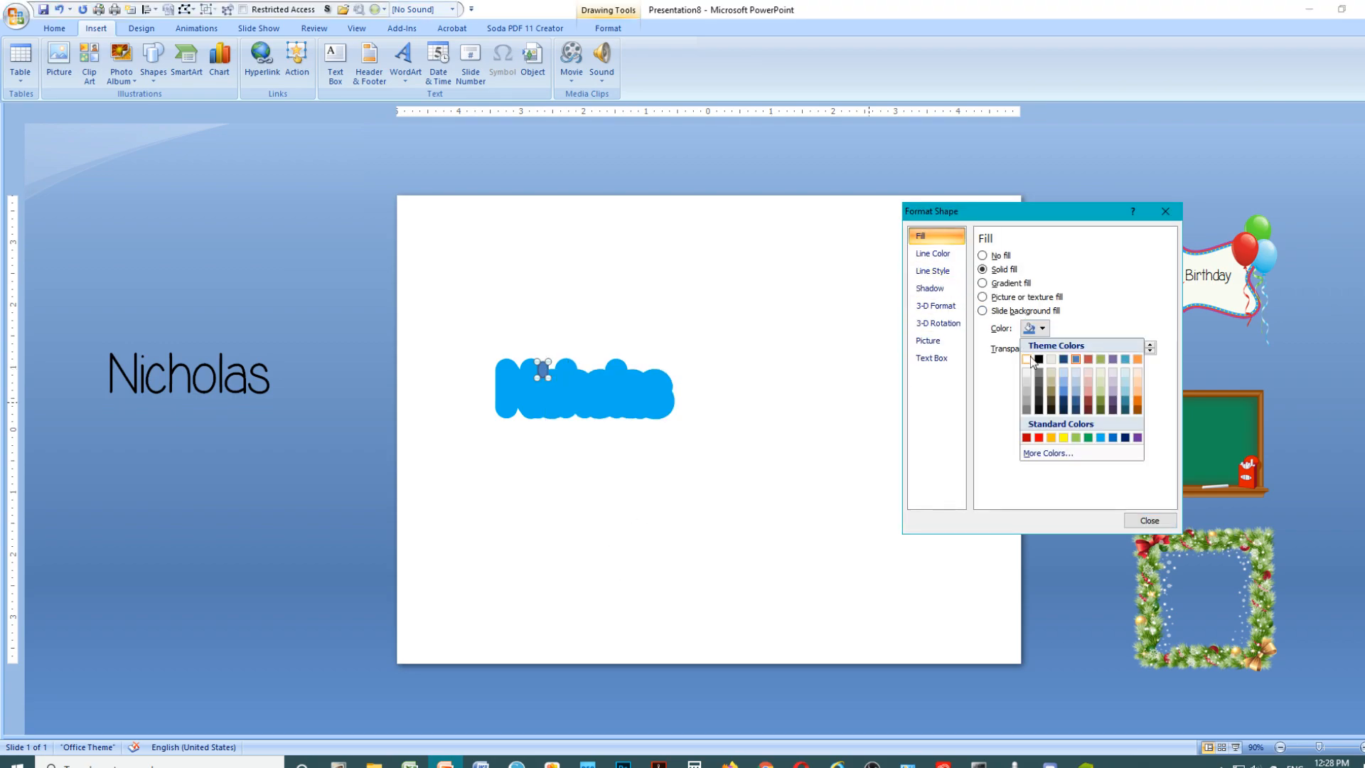
{"action": "left_click", "coordinate": [1101, 438]}
{"action": "left_click", "coordinate": [936, 254]}
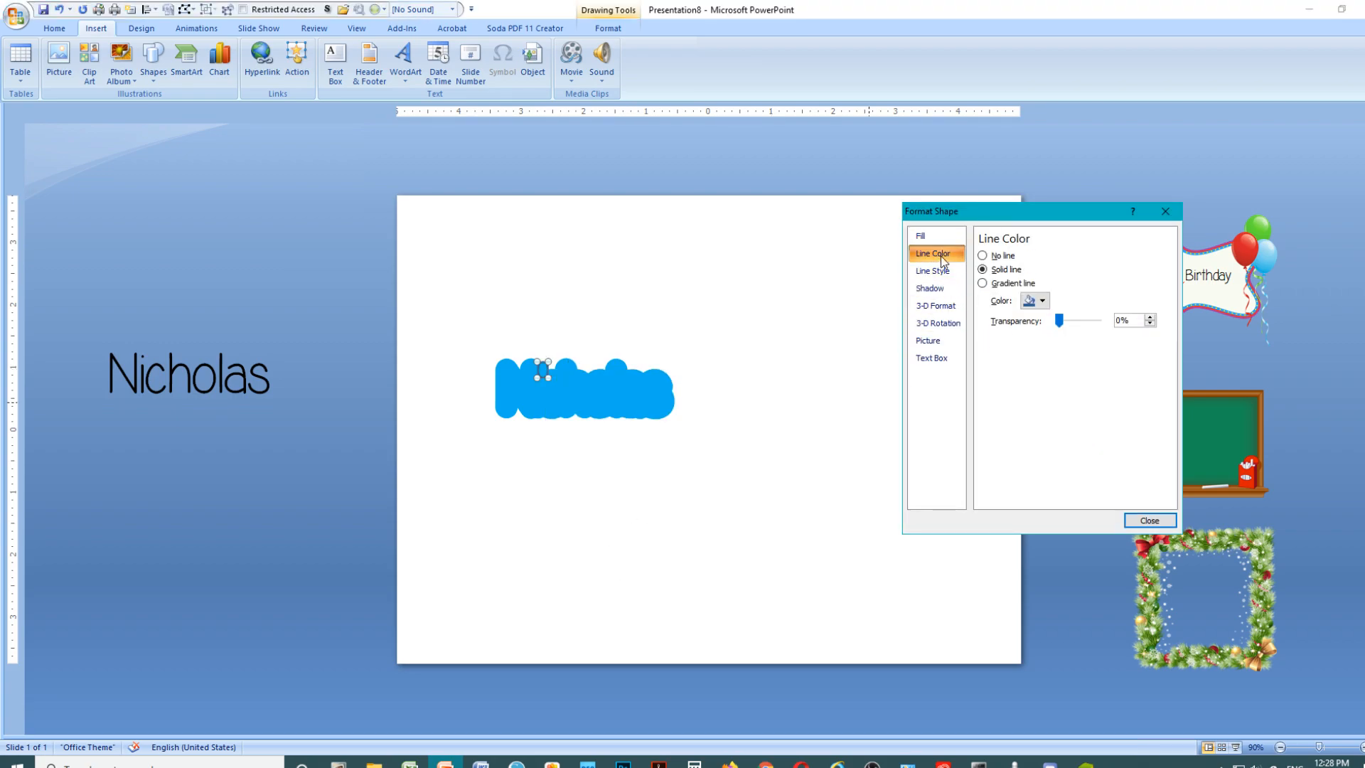
{"action": "left_click", "coordinate": [1000, 256]}
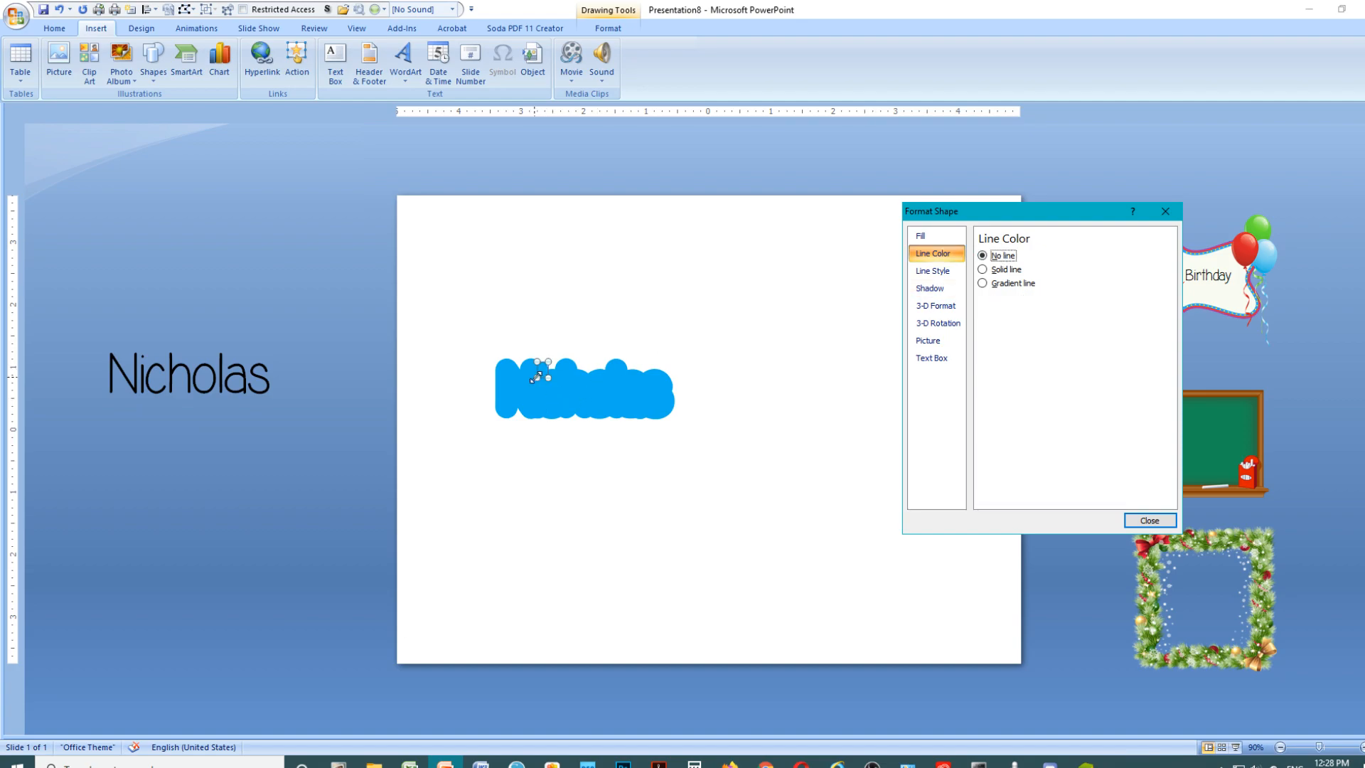
Group the patch shape with the thick blue name text.
{"action": "left_click", "coordinate": [590, 472]}
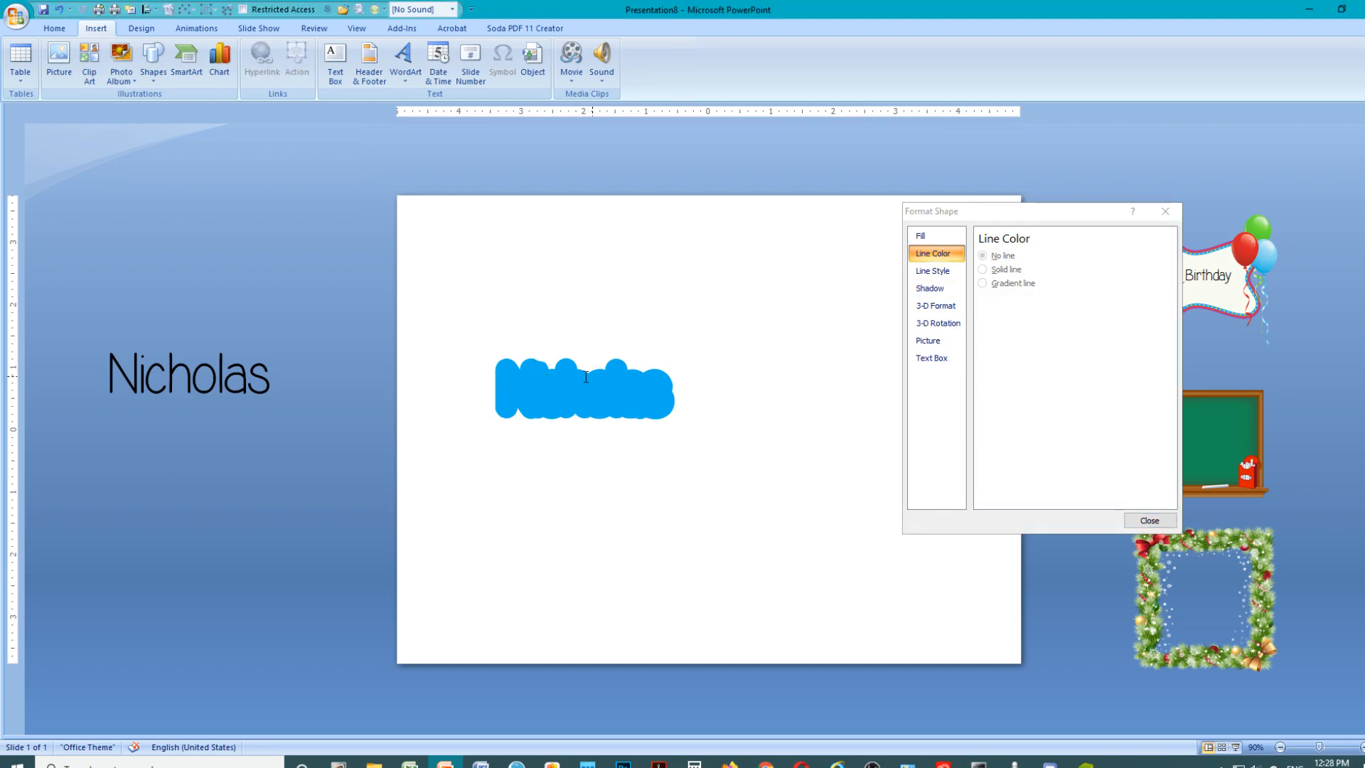
{"action": "left_click_drag", "start_coordinate": [425, 282], "coordinate": [787, 457]}
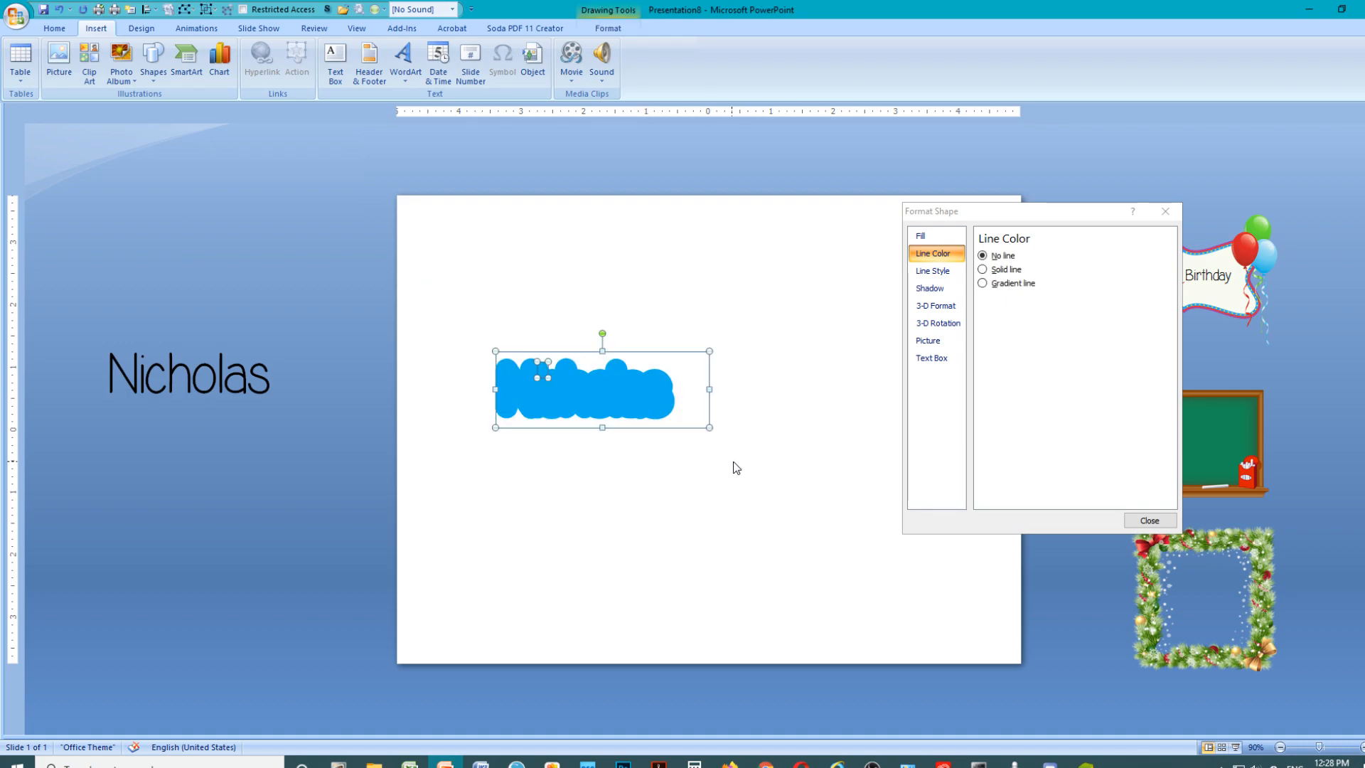
{"action": "key", "text": "ctrl+g"}
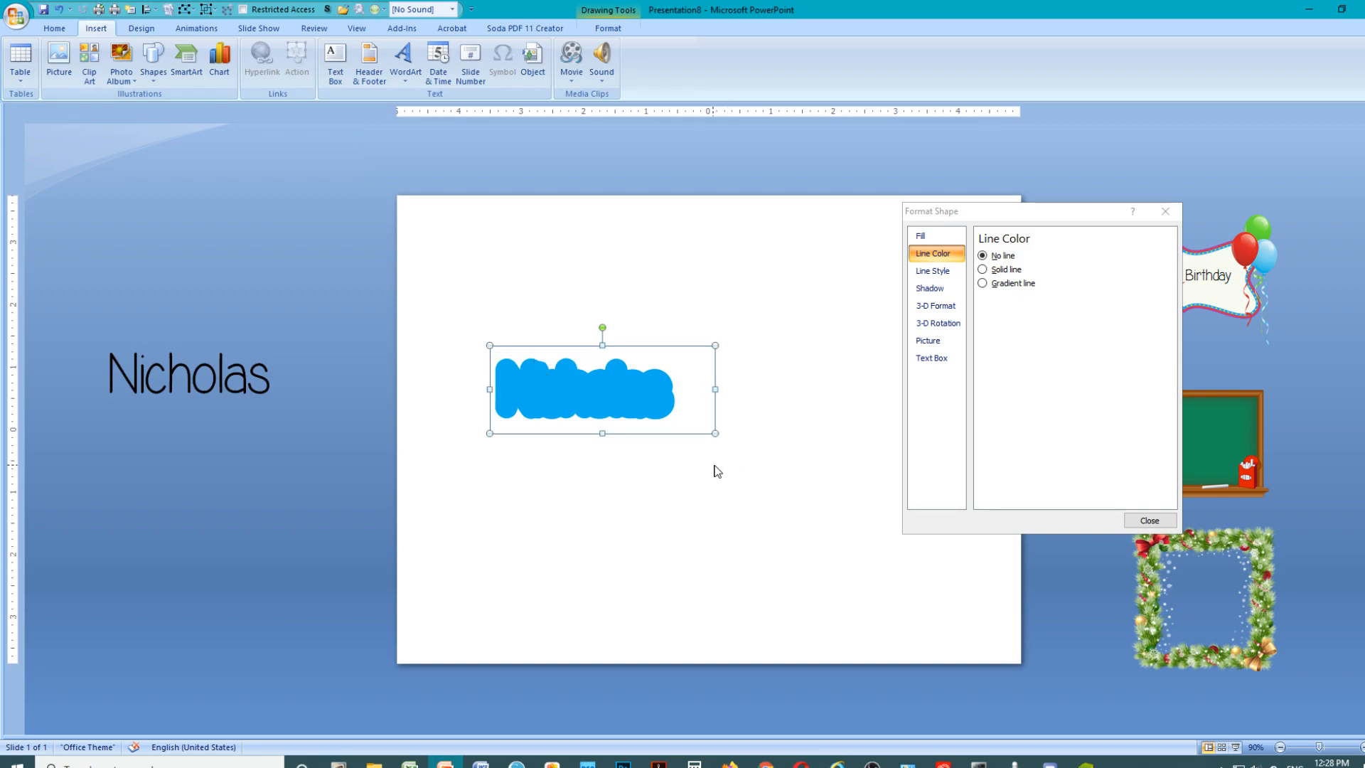
Duplicate the black name text box and place the copy on the slide just below the blue backing.
{"action": "left_click", "coordinate": [226, 398]}
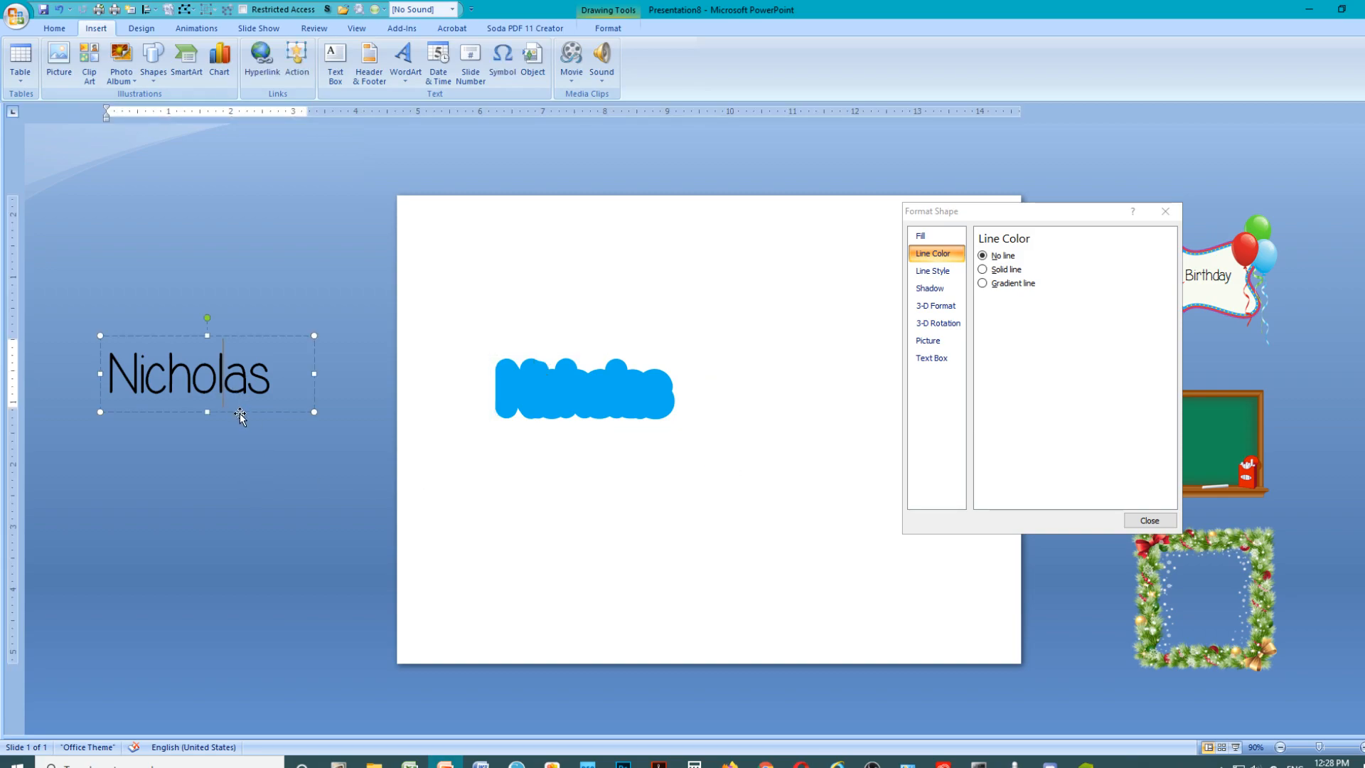
{"action": "right_click", "coordinate": [239, 413]}
{"action": "left_click", "coordinate": [277, 438]}
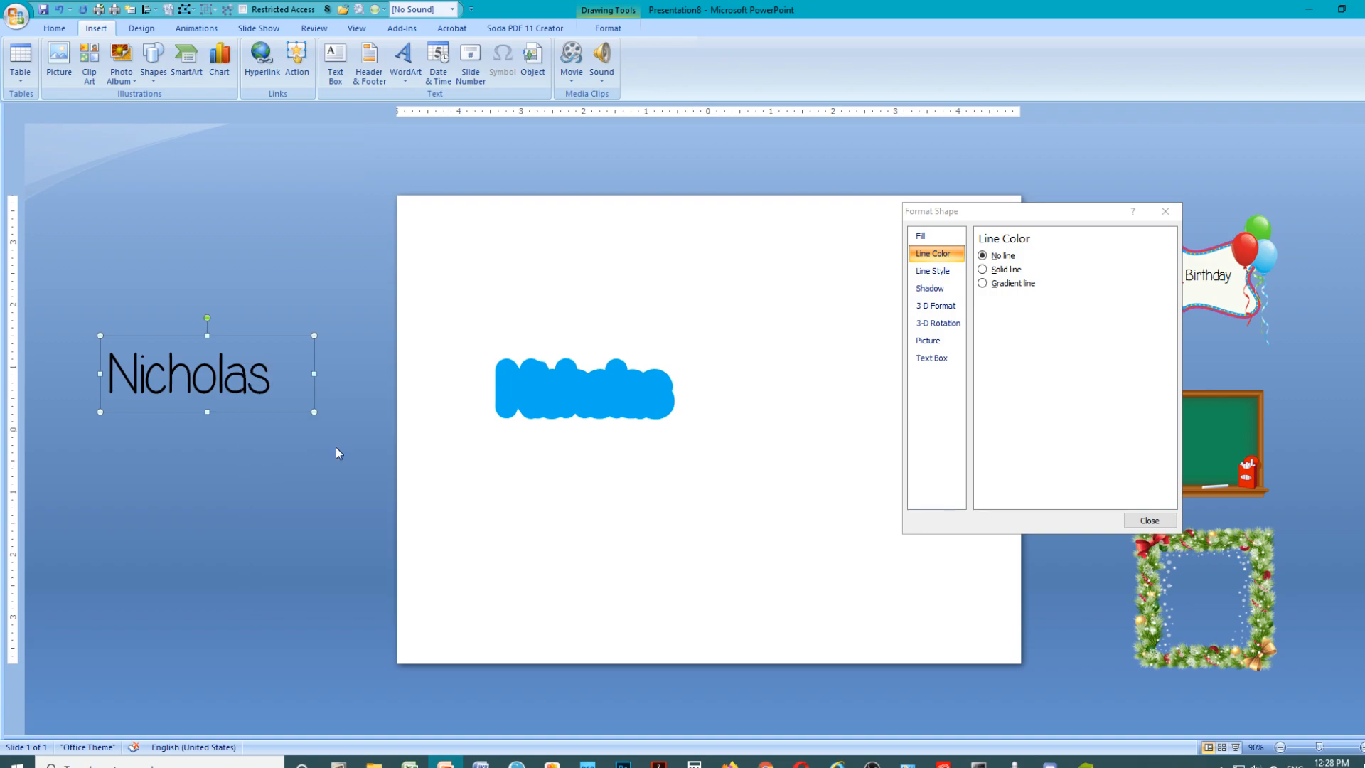
{"action": "right_click", "coordinate": [381, 464]}
{"action": "left_click", "coordinate": [423, 506]}
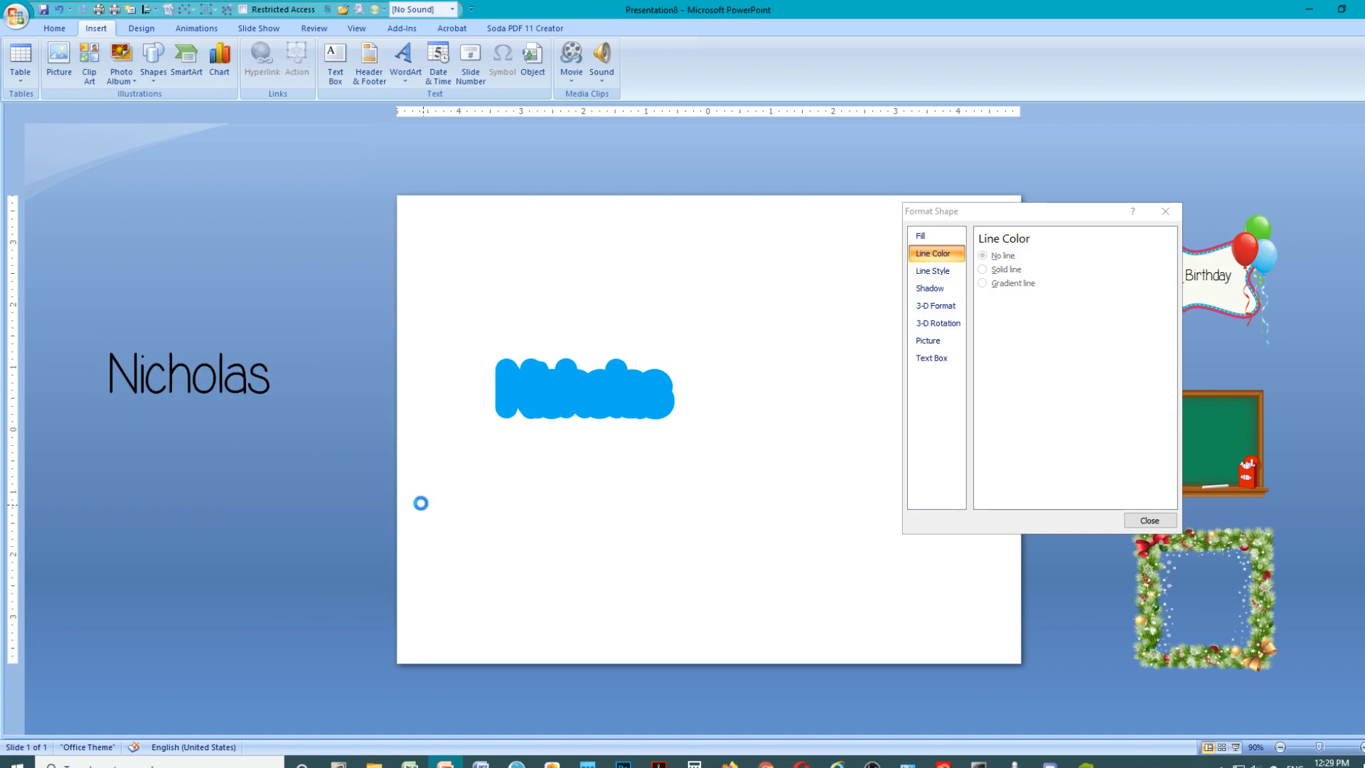
{"action": "left_click_drag", "start_coordinate": [259, 422], "coordinate": [487, 454]}
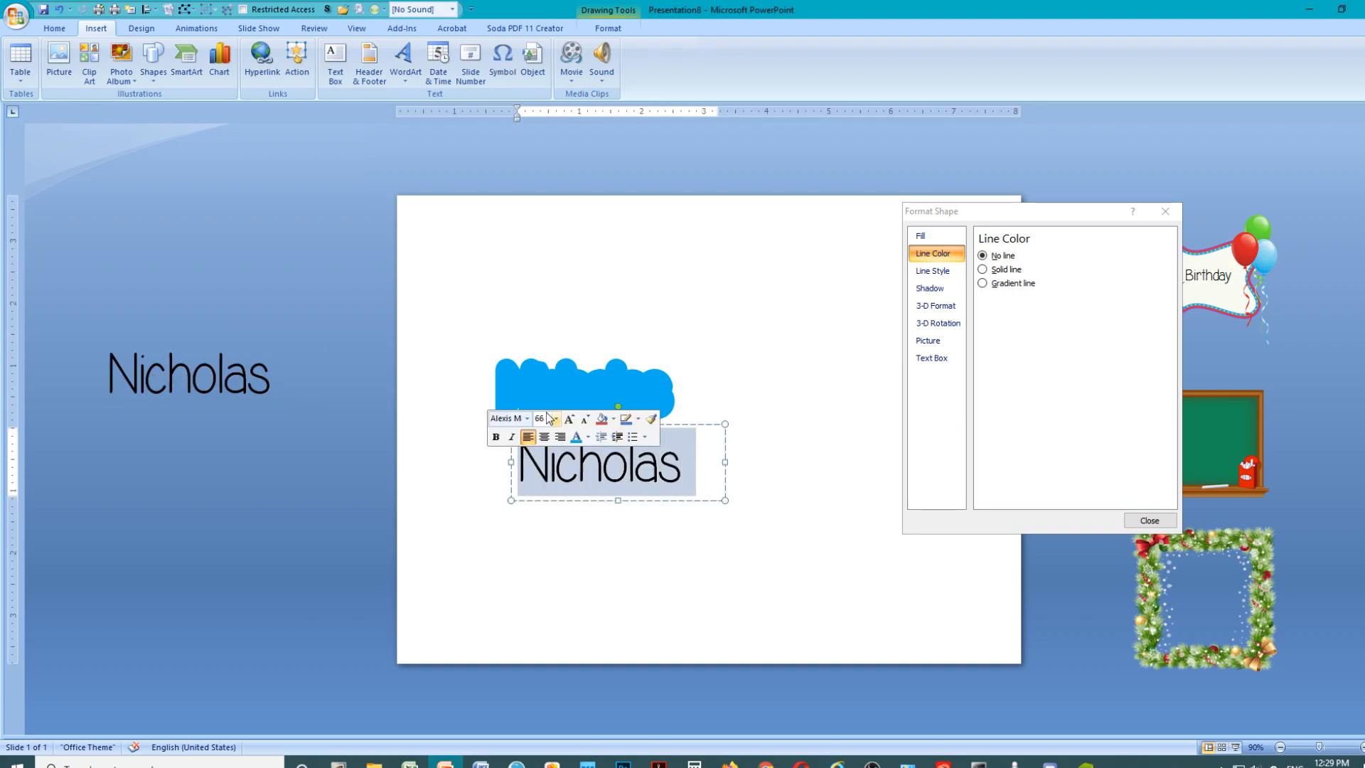
Set the font color of the copied name text below the blue backing to white.
{"action": "left_click", "coordinate": [54, 28]}
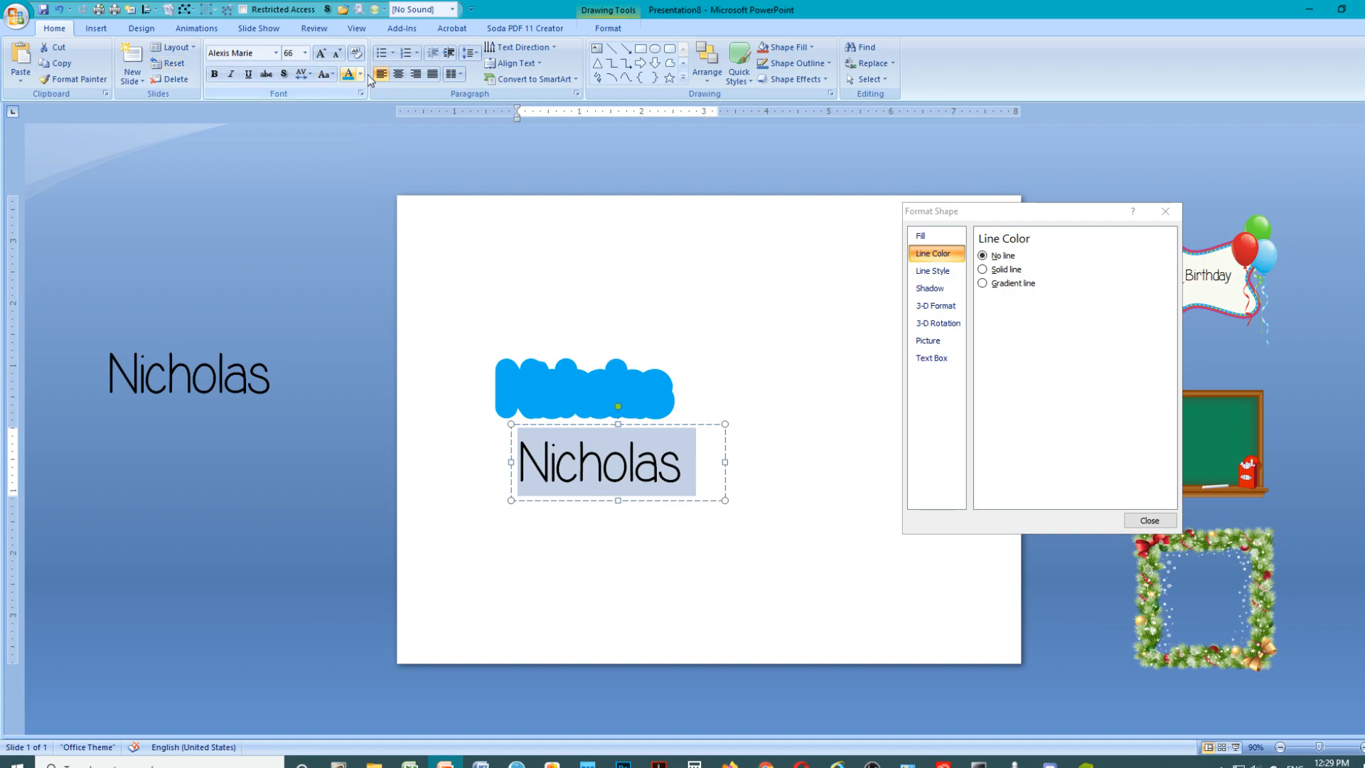
{"action": "left_click", "coordinate": [361, 74]}
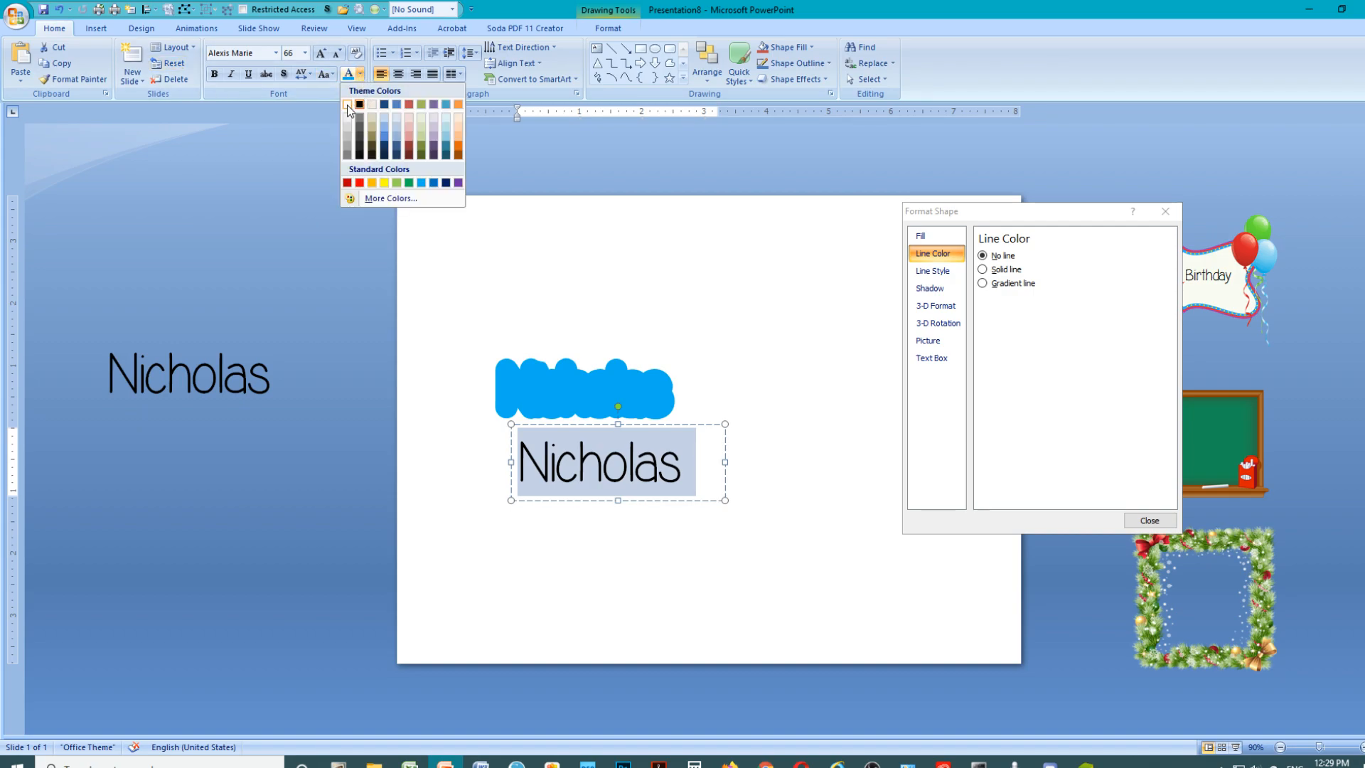
{"action": "left_click", "coordinate": [346, 105]}
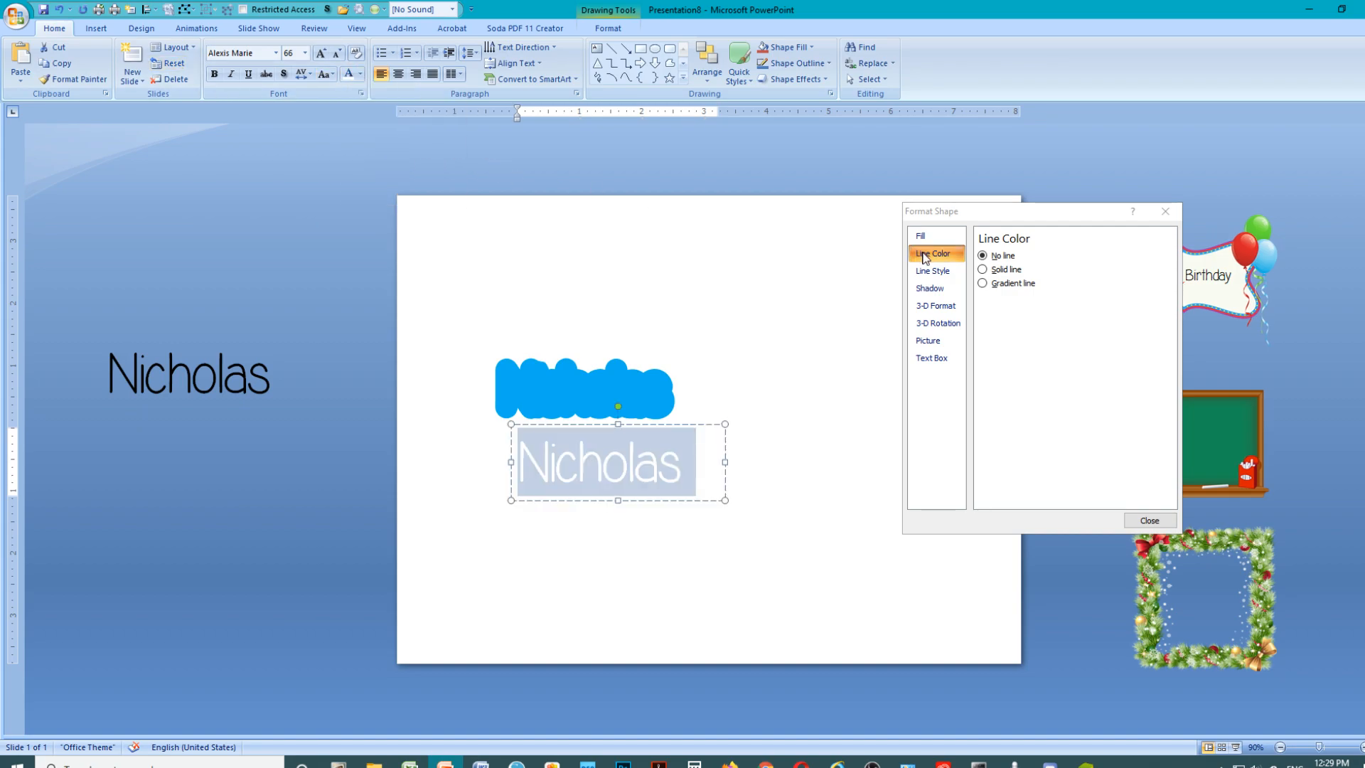
{"action": "left_click", "coordinate": [1165, 211]}
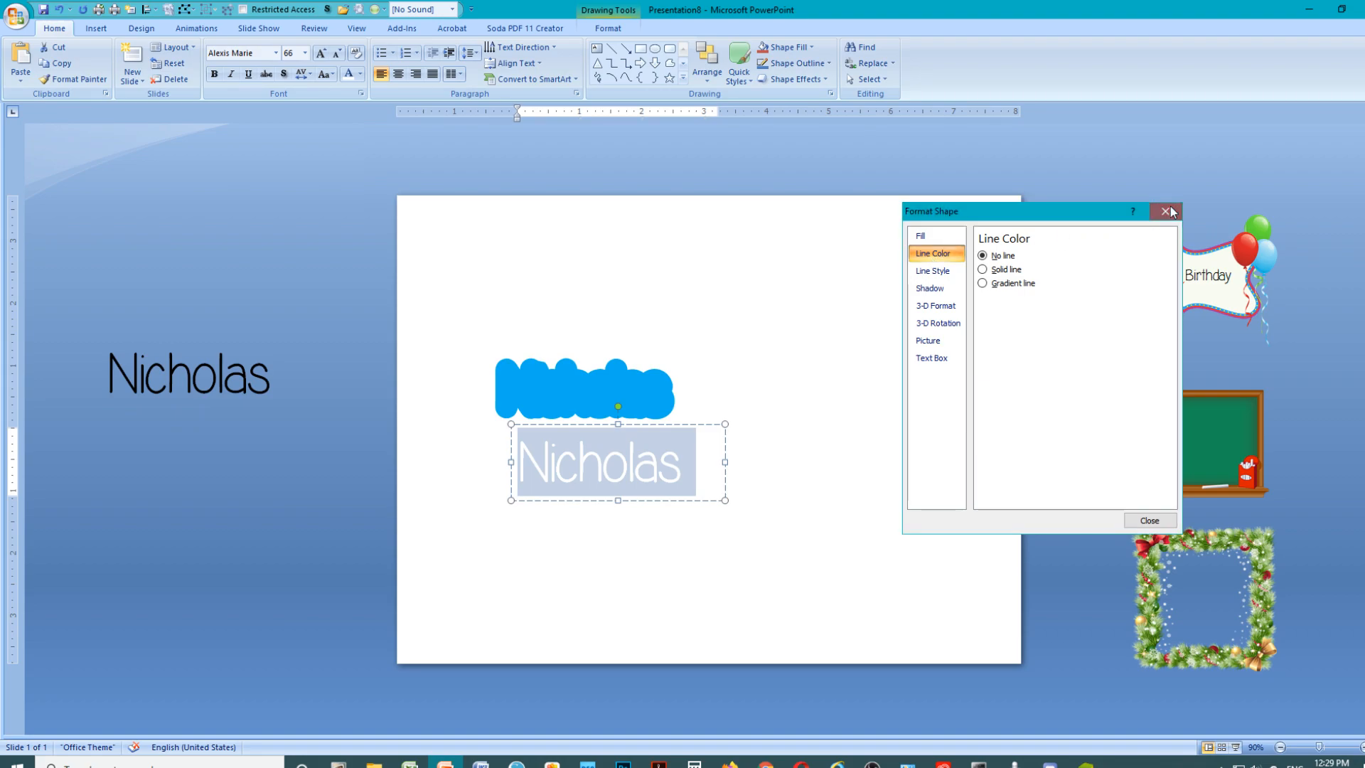
Move the white name text box off the slide, to the area below the black name.
{"action": "right_click", "coordinate": [648, 503]}
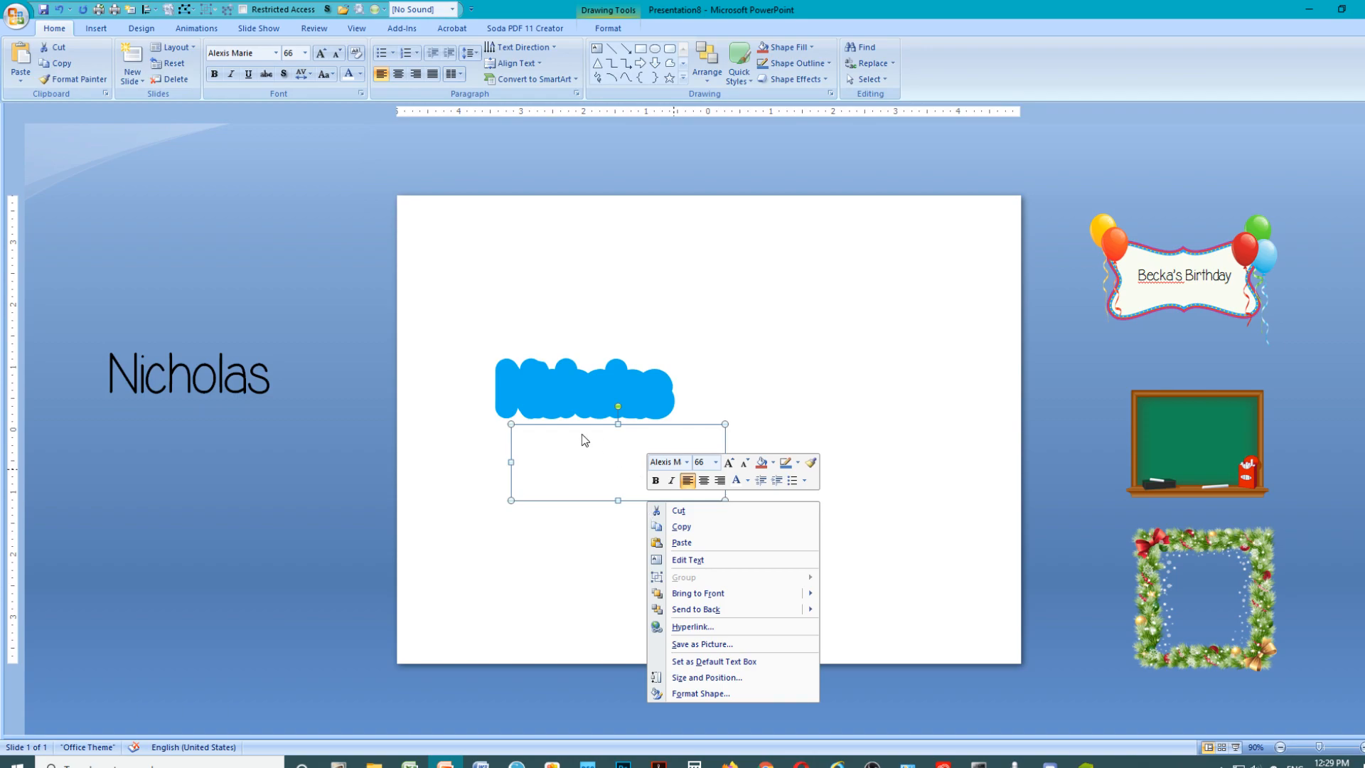
{"action": "left_click", "coordinate": [704, 442]}
{"action": "left_click_drag", "start_coordinate": [682, 448], "coordinate": [461, 447]}
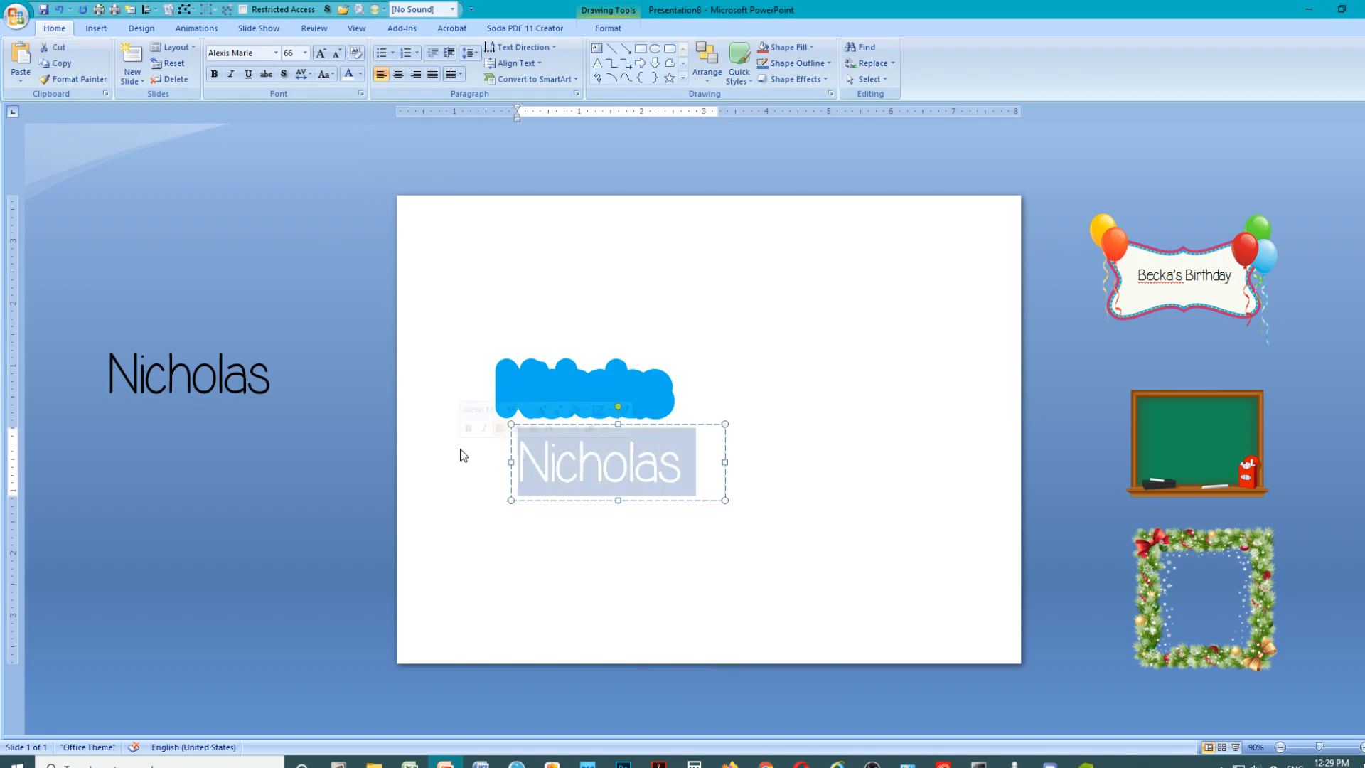
{"action": "right_click", "coordinate": [656, 504]}
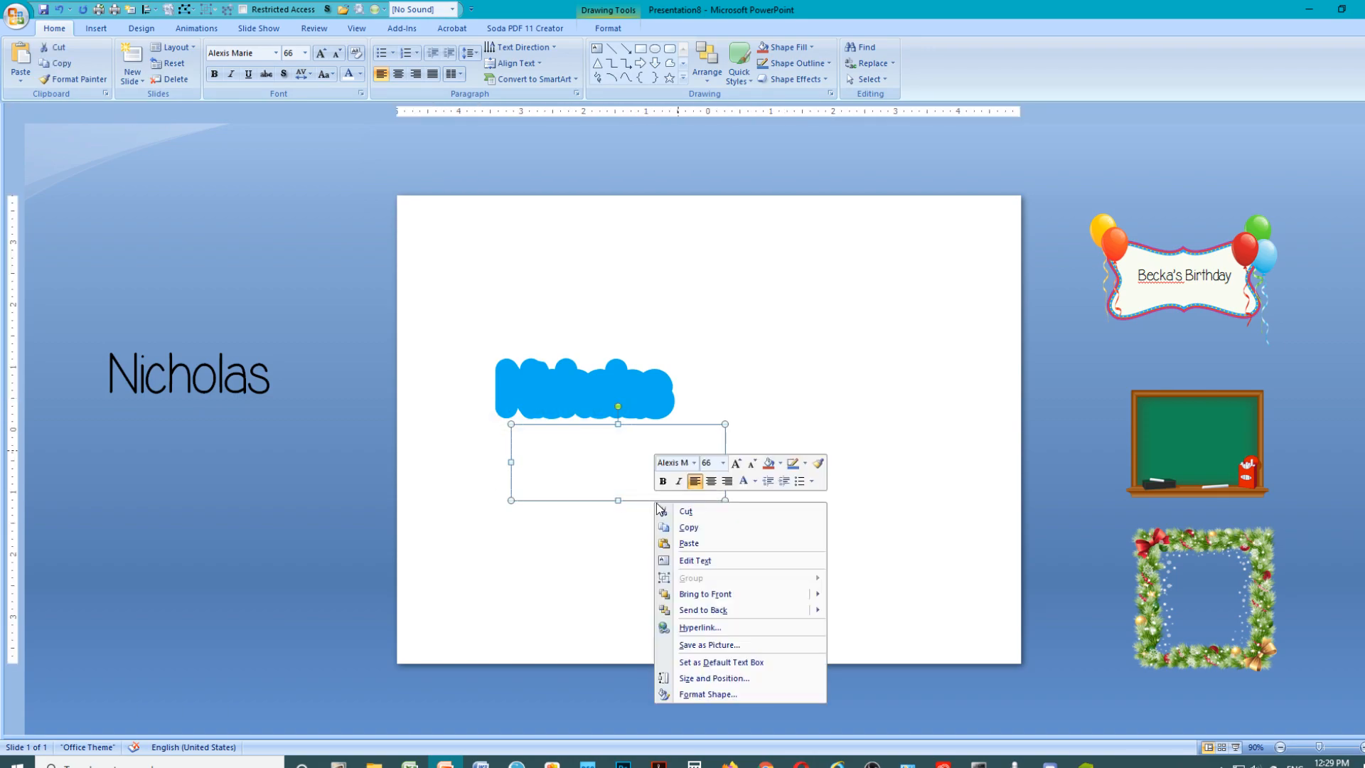
{"action": "left_click", "coordinate": [590, 457]}
{"action": "left_click_drag", "start_coordinate": [684, 450], "coordinate": [184, 480]}
{"action": "left_click", "coordinate": [353, 495]}
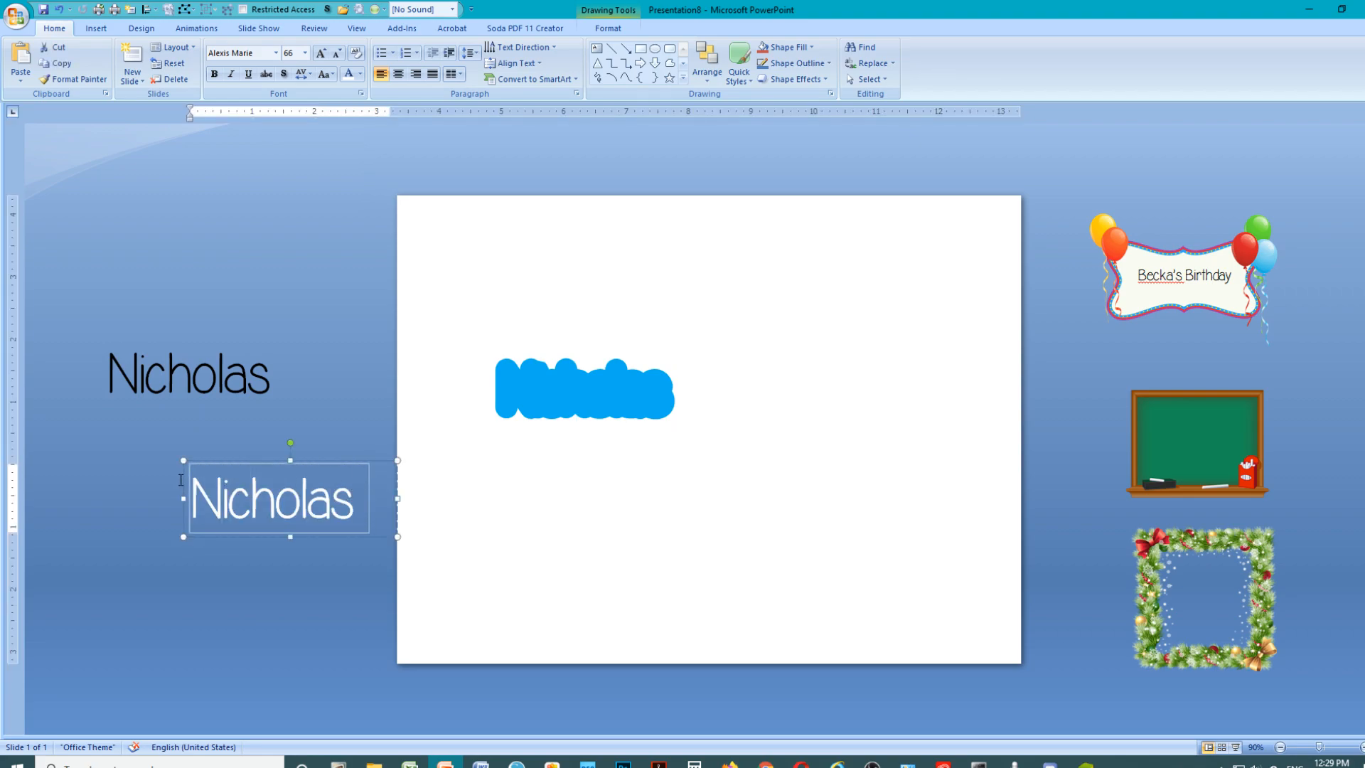
Give the white name text a solid white text outline.
{"action": "right_click", "coordinate": [249, 508]}
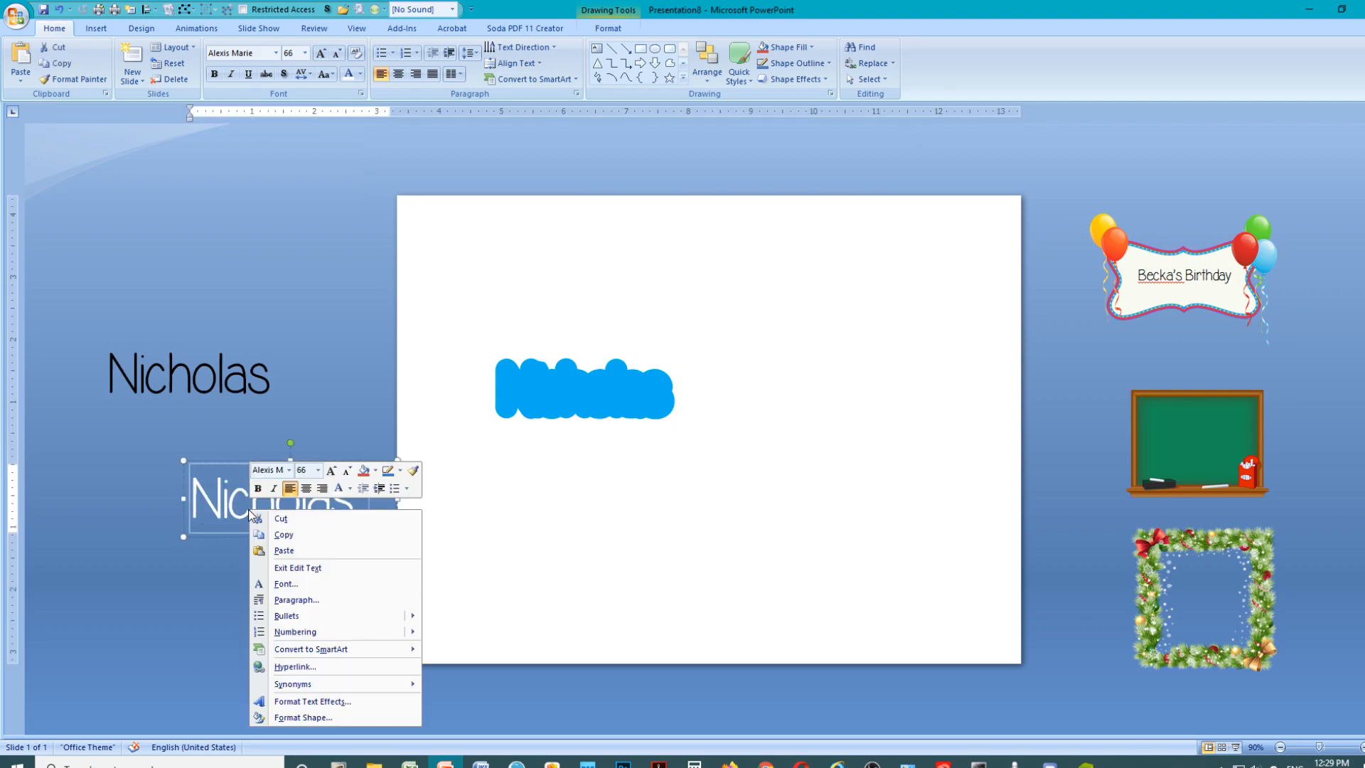
{"action": "left_click", "coordinate": [324, 702]}
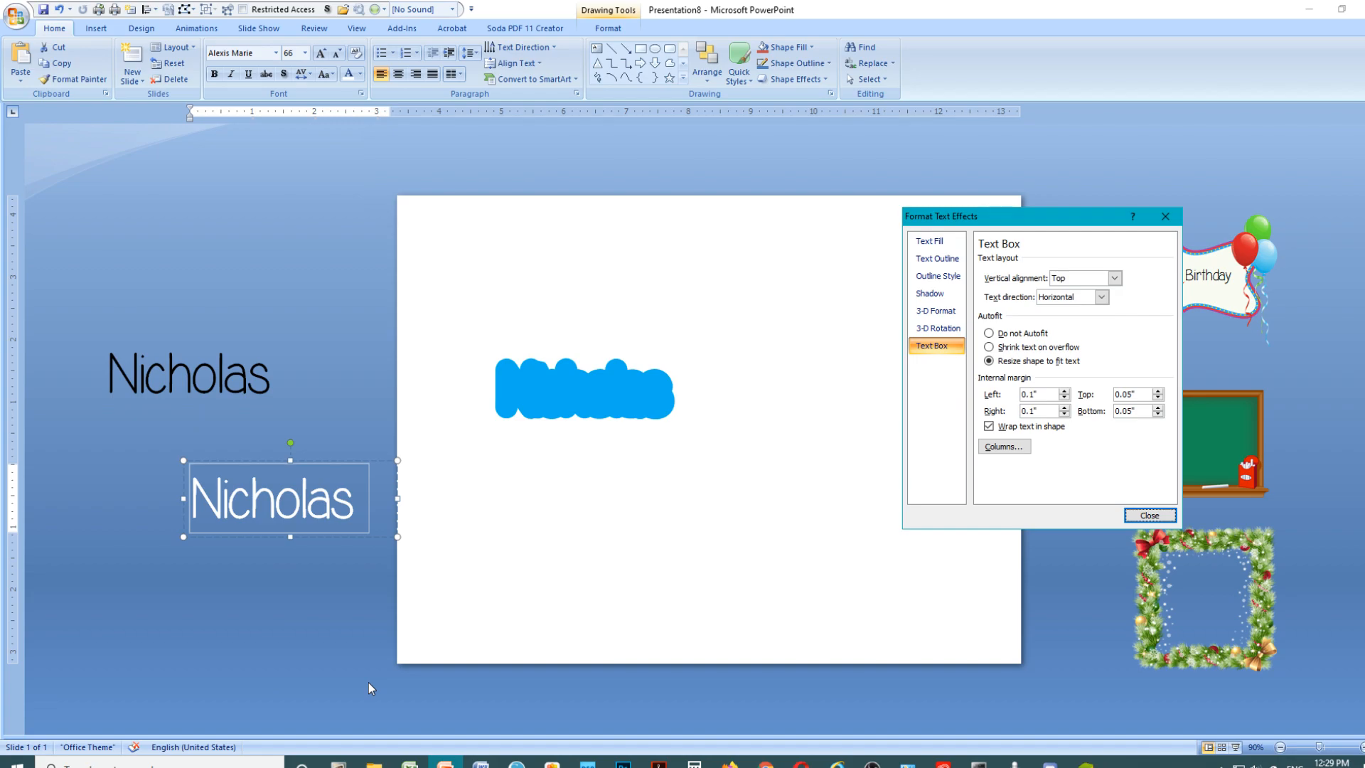
{"action": "left_click", "coordinate": [943, 260]}
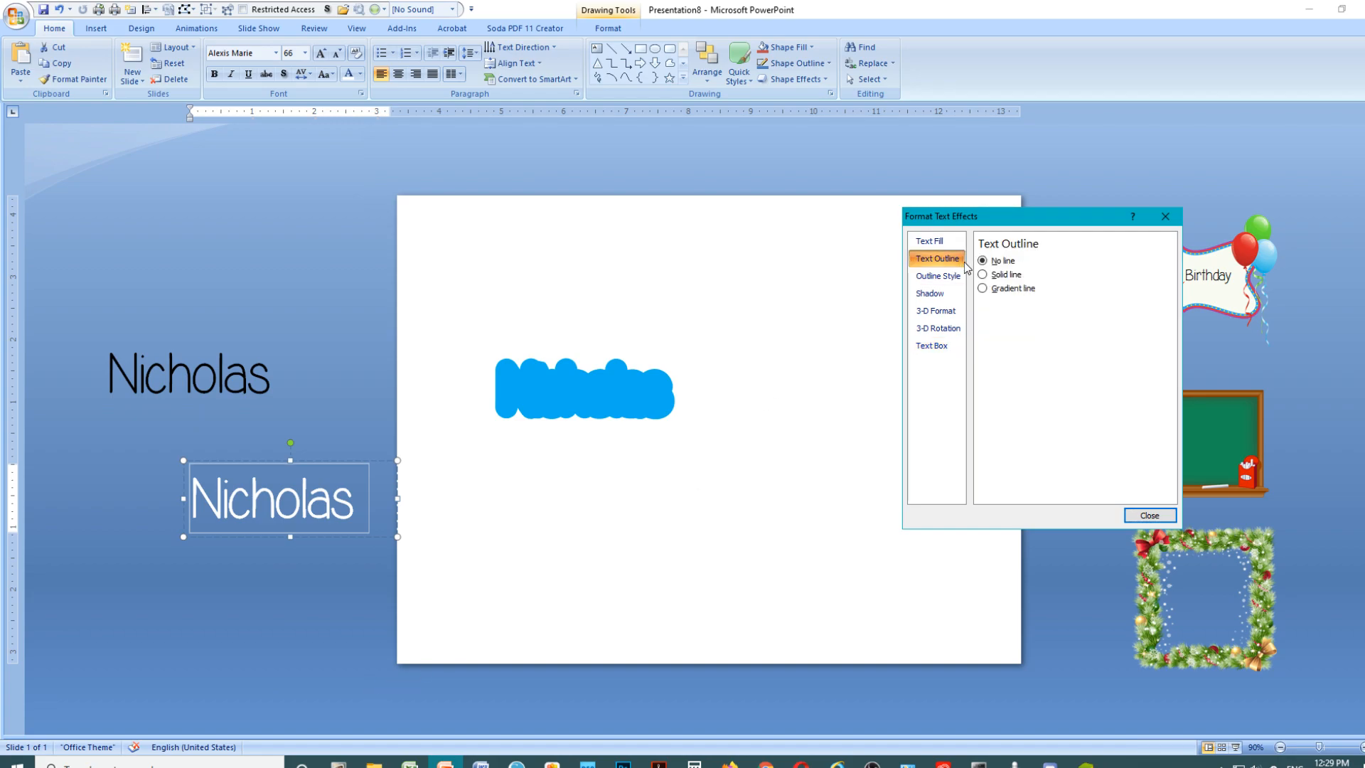
{"action": "left_click", "coordinate": [1007, 275]}
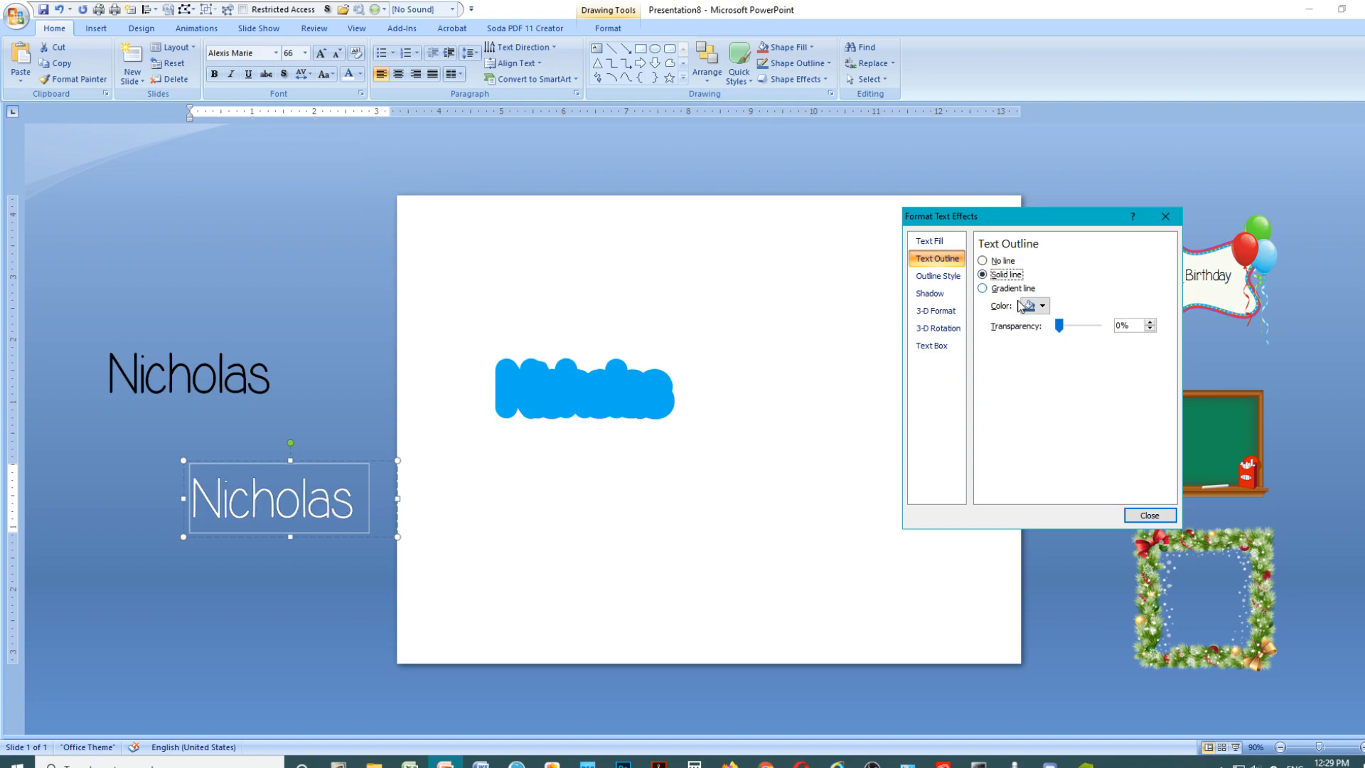
{"action": "left_click", "coordinate": [1040, 307]}
{"action": "left_click", "coordinate": [1028, 336]}
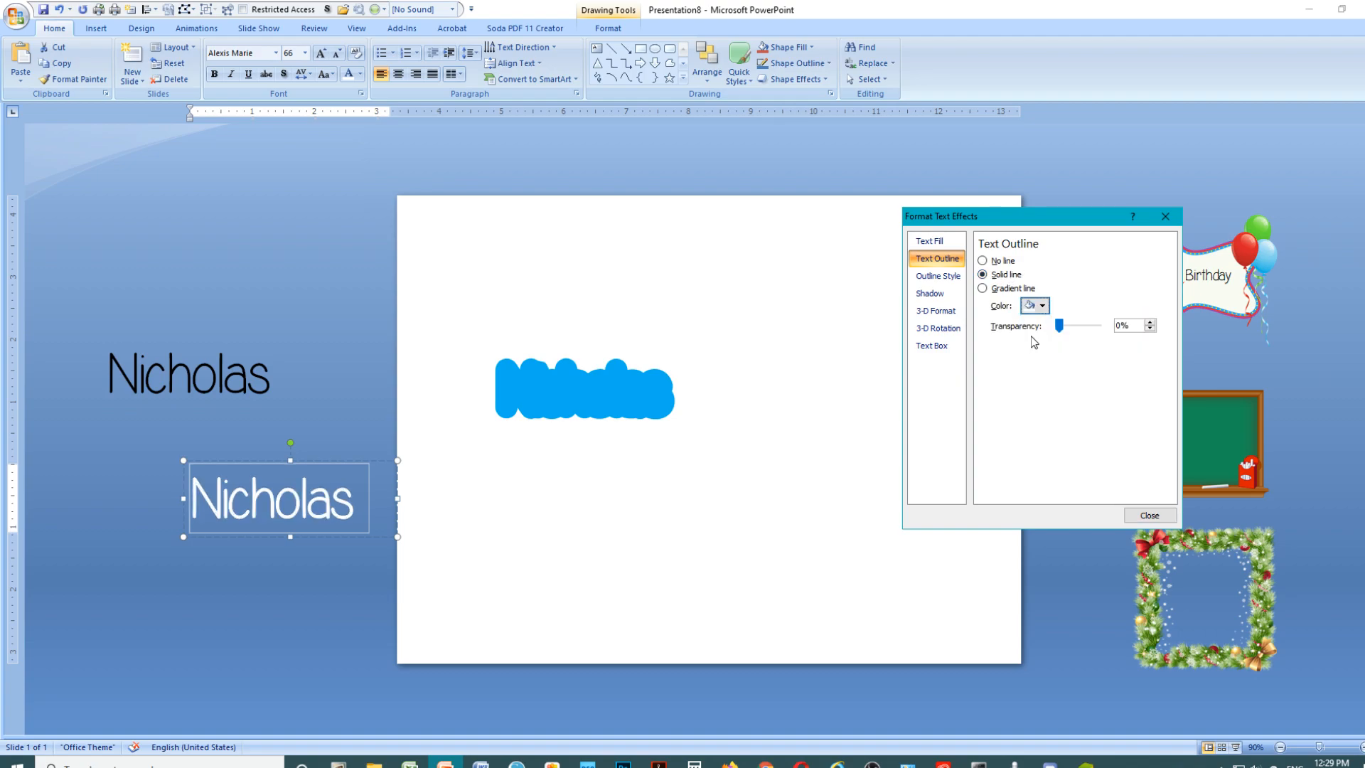
Set the white name's text outline width to 13 pt.
{"action": "left_click", "coordinate": [938, 275]}
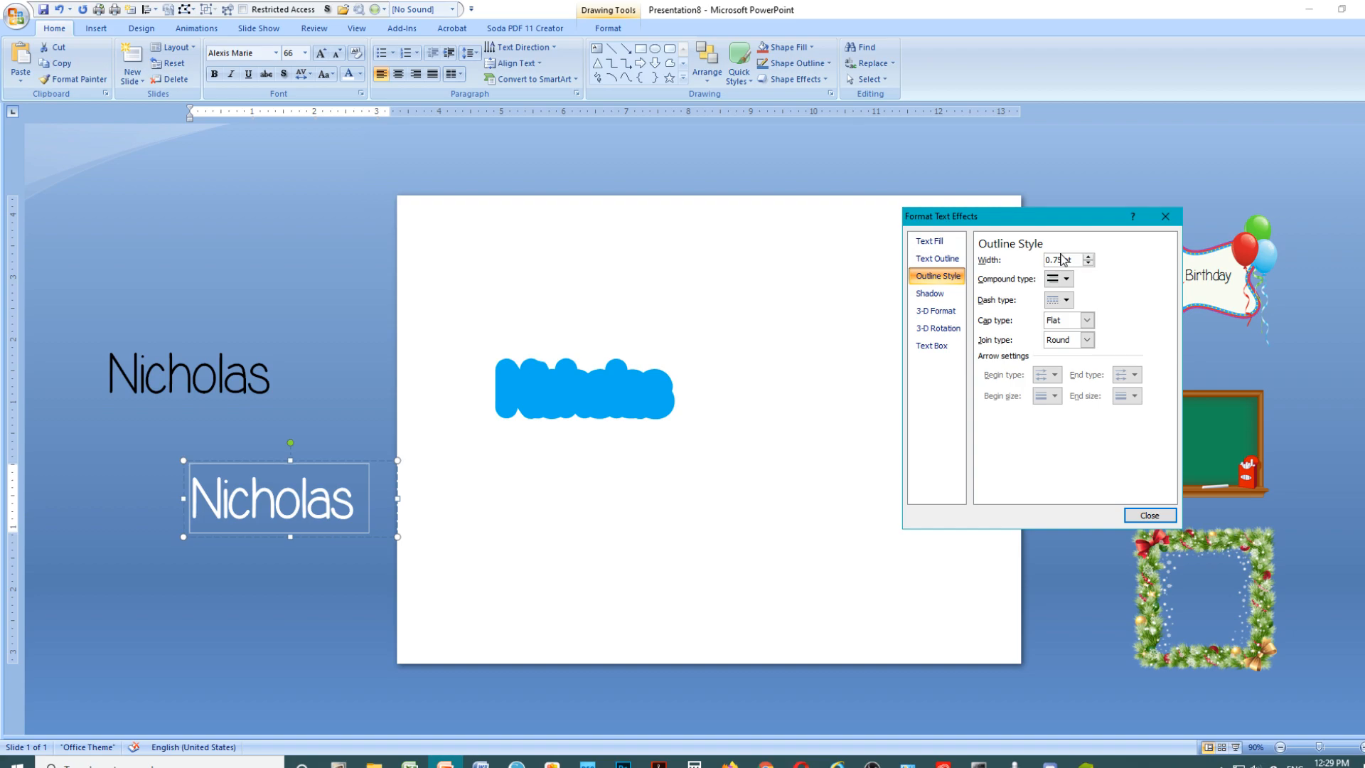
{"action": "left_click", "coordinate": [1088, 260]}
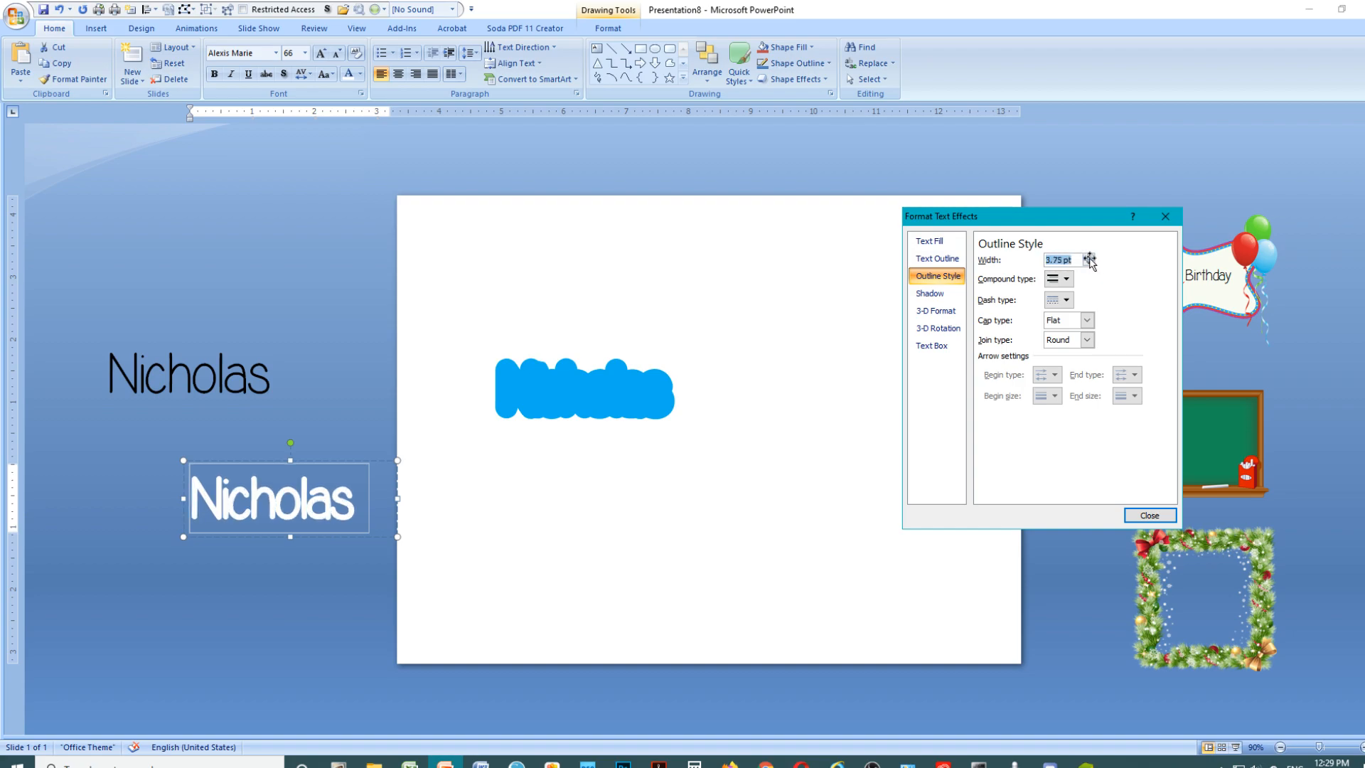
{"action": "left_click", "coordinate": [1088, 256]}
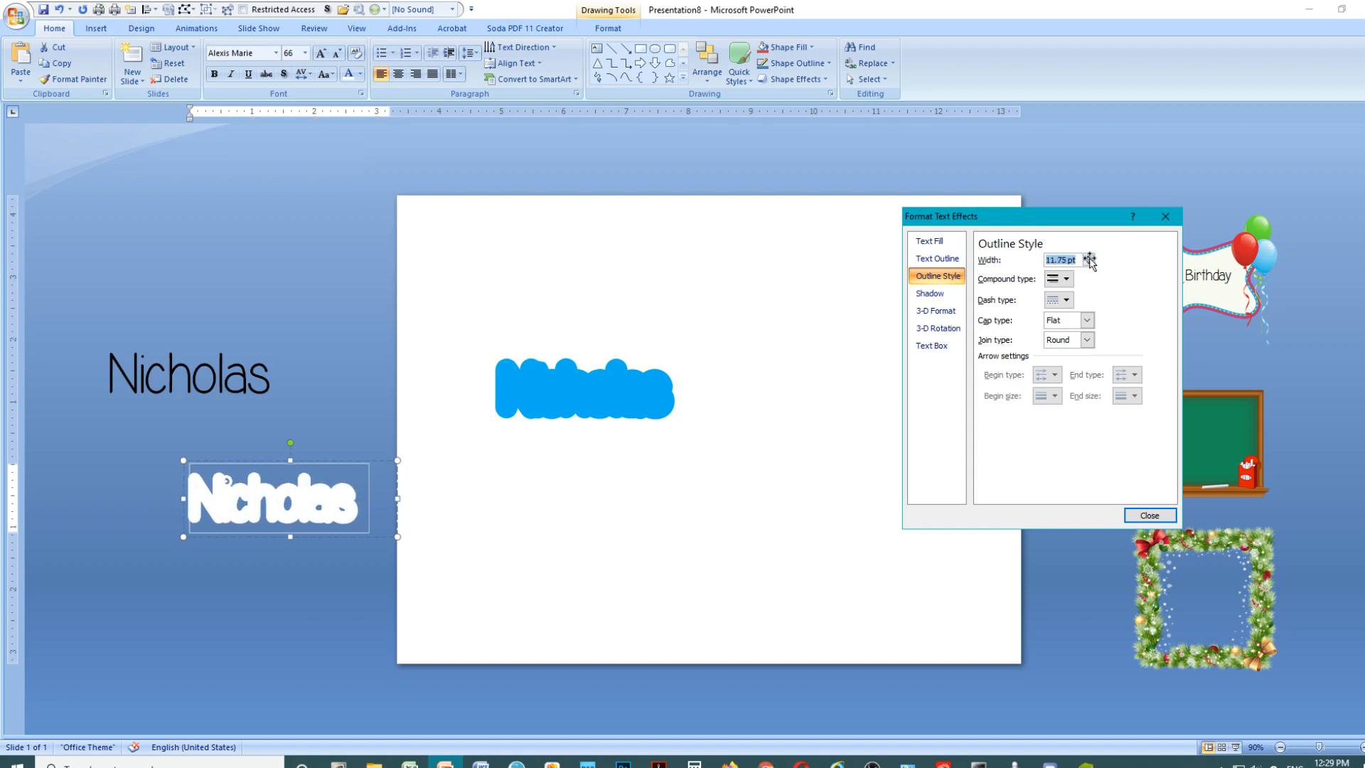
Move the white name onto the blue backing and nudge it until an even blue border surrounds it.
{"action": "left_click", "coordinate": [306, 506]}
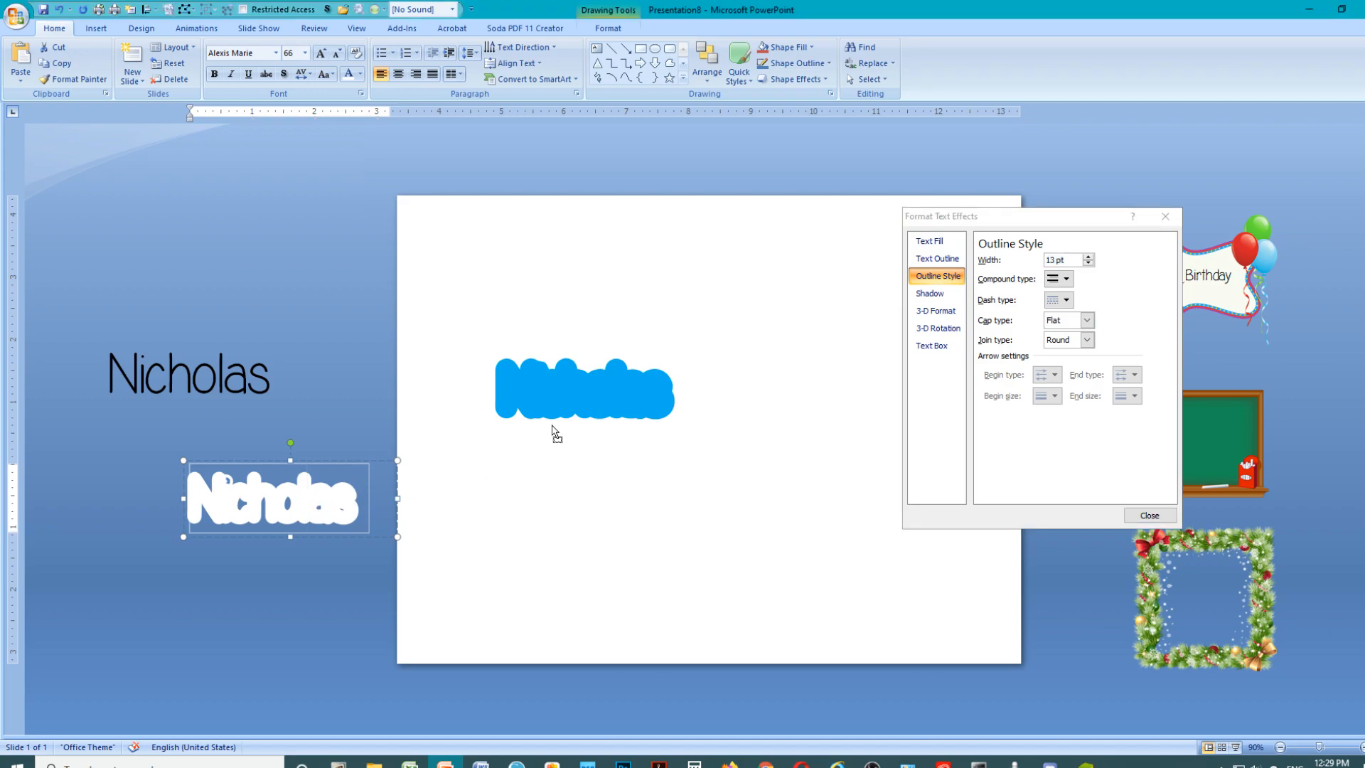
{"action": "left_click", "coordinate": [346, 509]}
{"action": "left_click", "coordinate": [341, 504]}
{"action": "left_click_drag", "start_coordinate": [322, 462], "coordinate": [626, 353]}
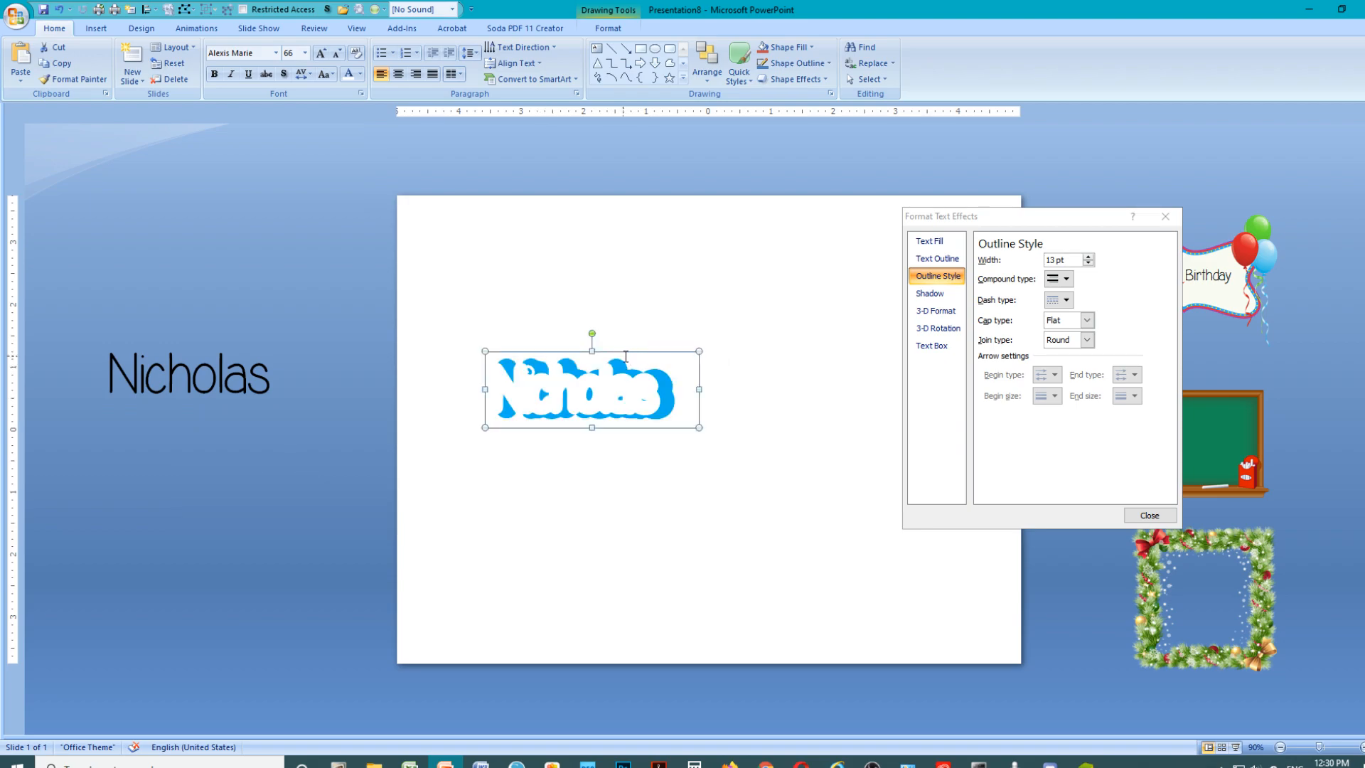
{"action": "key", "text": "Right"}
{"action": "key", "text": "Right"}
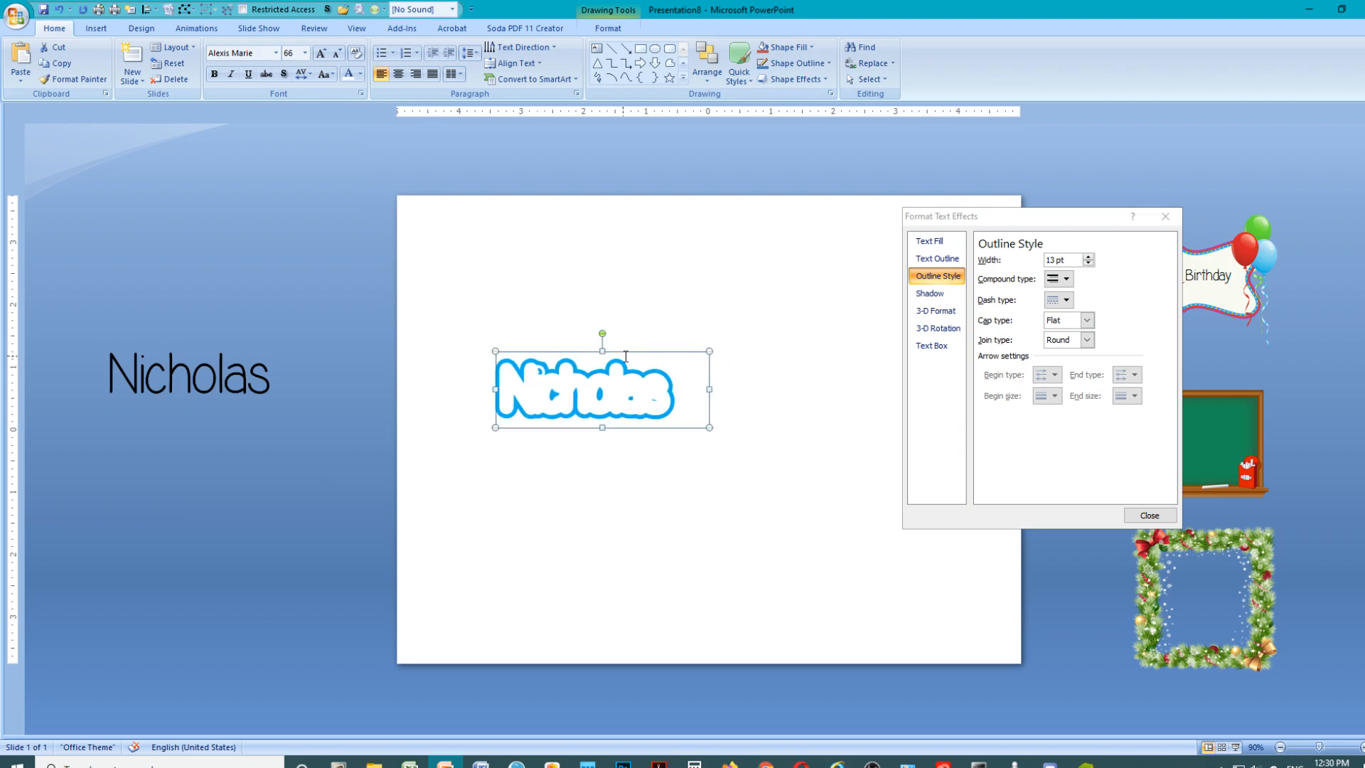
Increase the white name's text outline width to 16 pt.
{"action": "left_click", "coordinate": [1088, 257]}
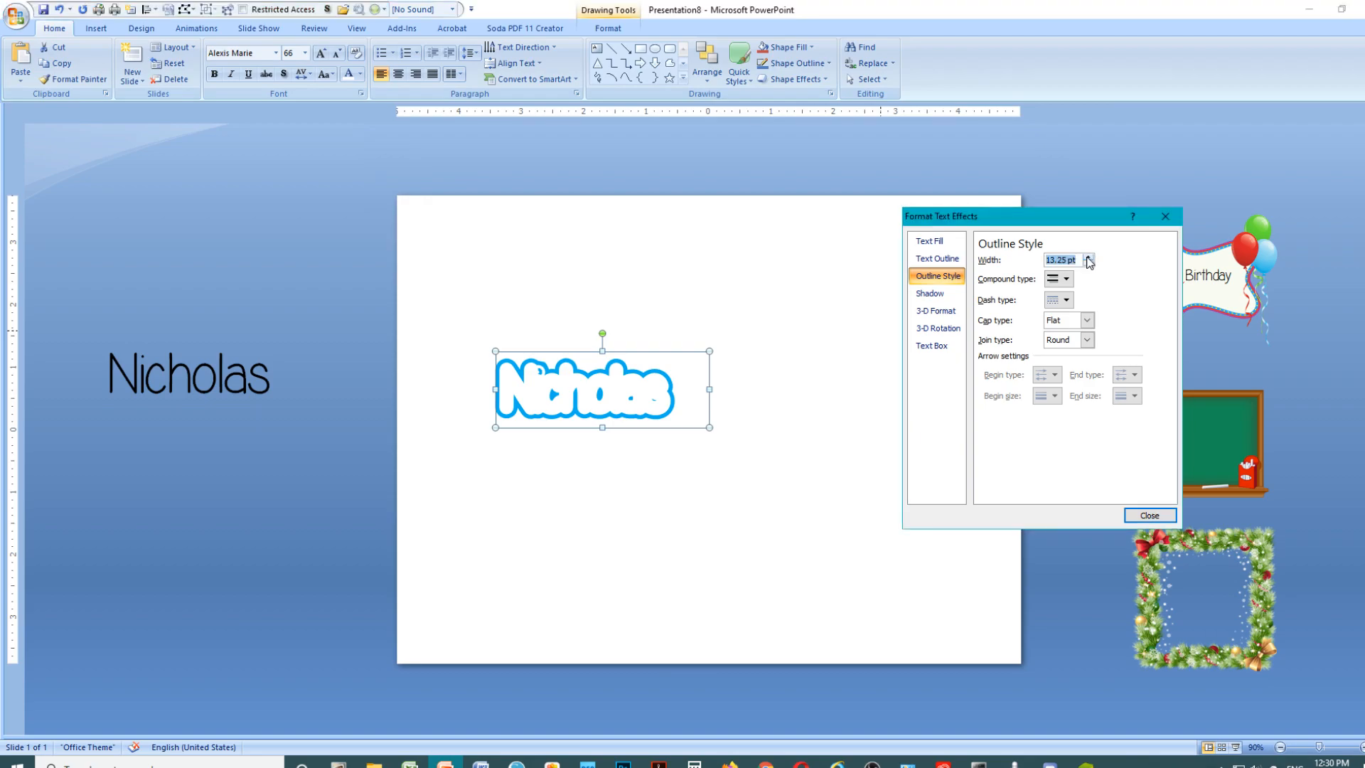
{"action": "left_click", "coordinate": [1088, 257]}
{"action": "left_click", "coordinate": [1089, 255]}
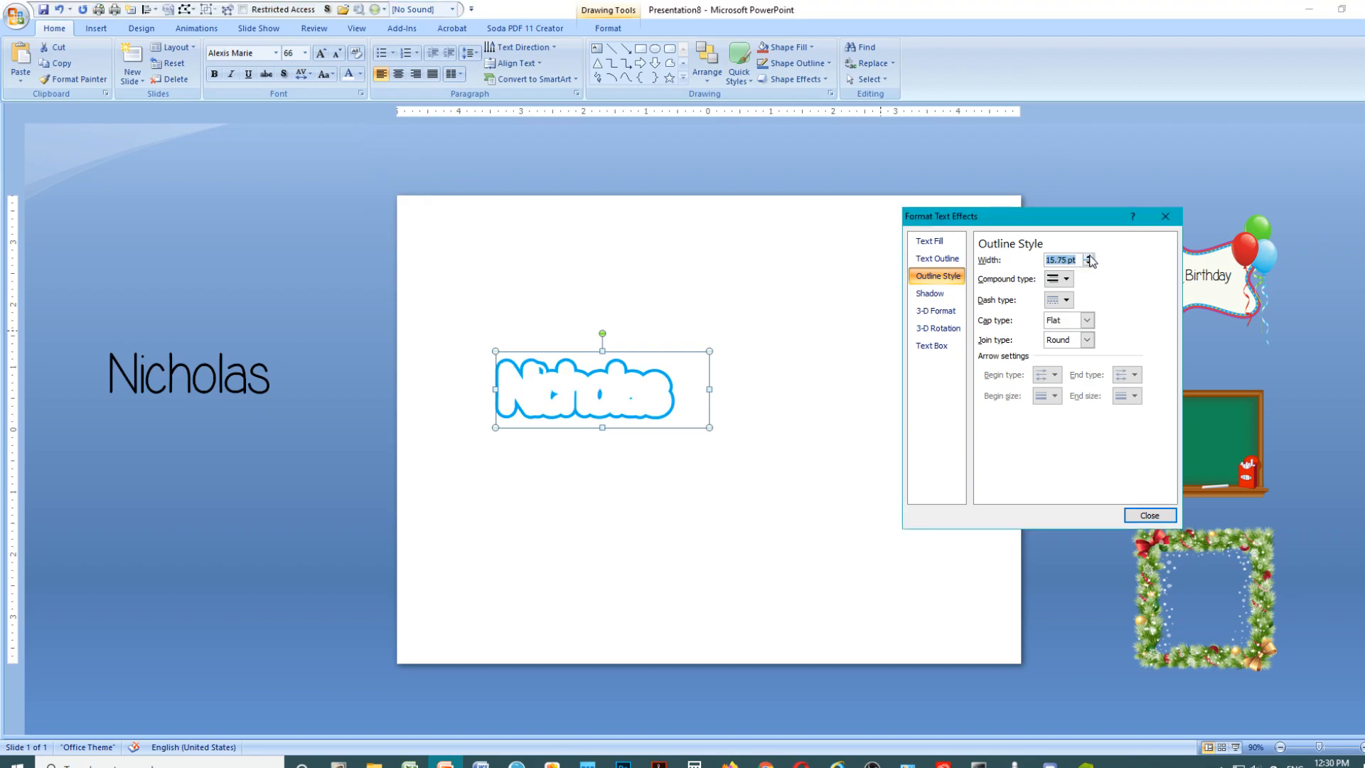
{"action": "left_click", "coordinate": [1089, 256]}
Draw a small circle over the blue gap inside the letter c of the white name.
{"action": "left_click", "coordinate": [100, 34]}
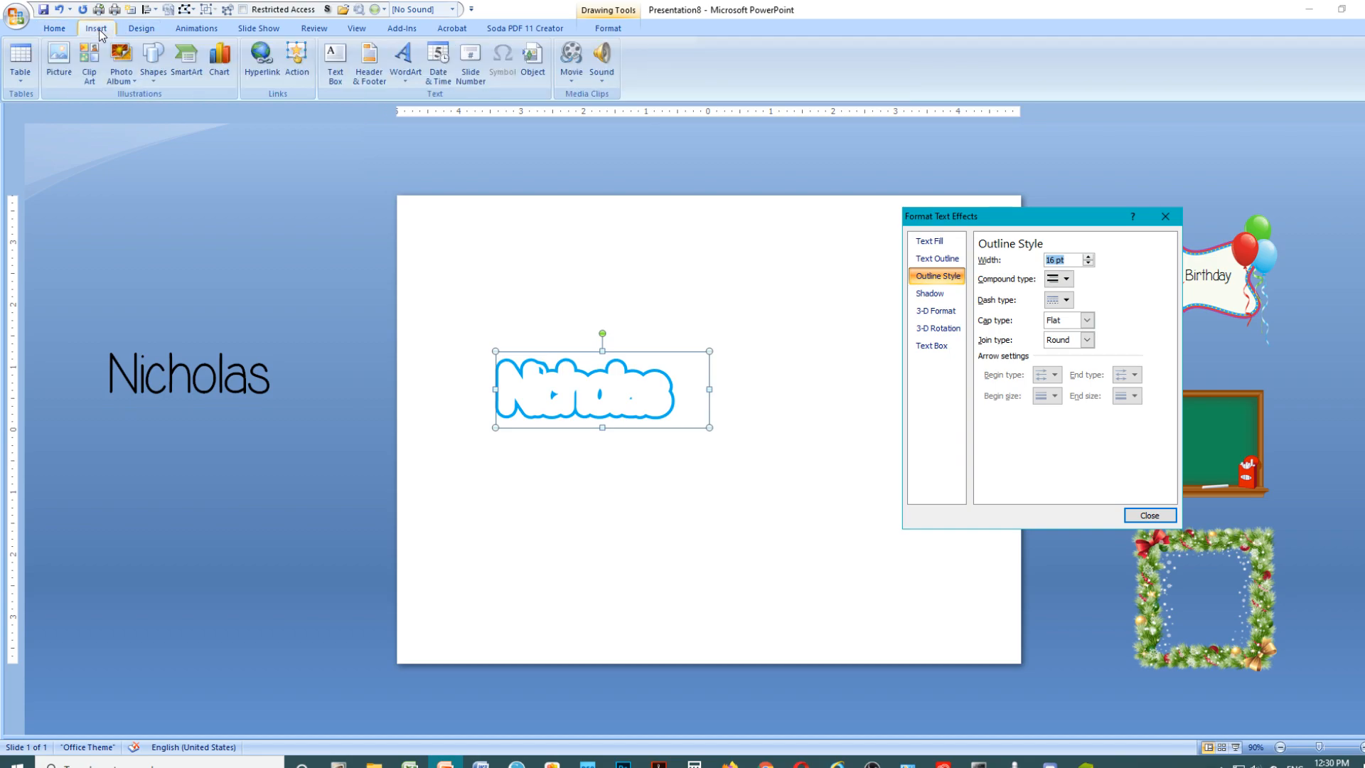
{"action": "left_click", "coordinate": [155, 63]}
{"action": "left_click", "coordinate": [203, 110]}
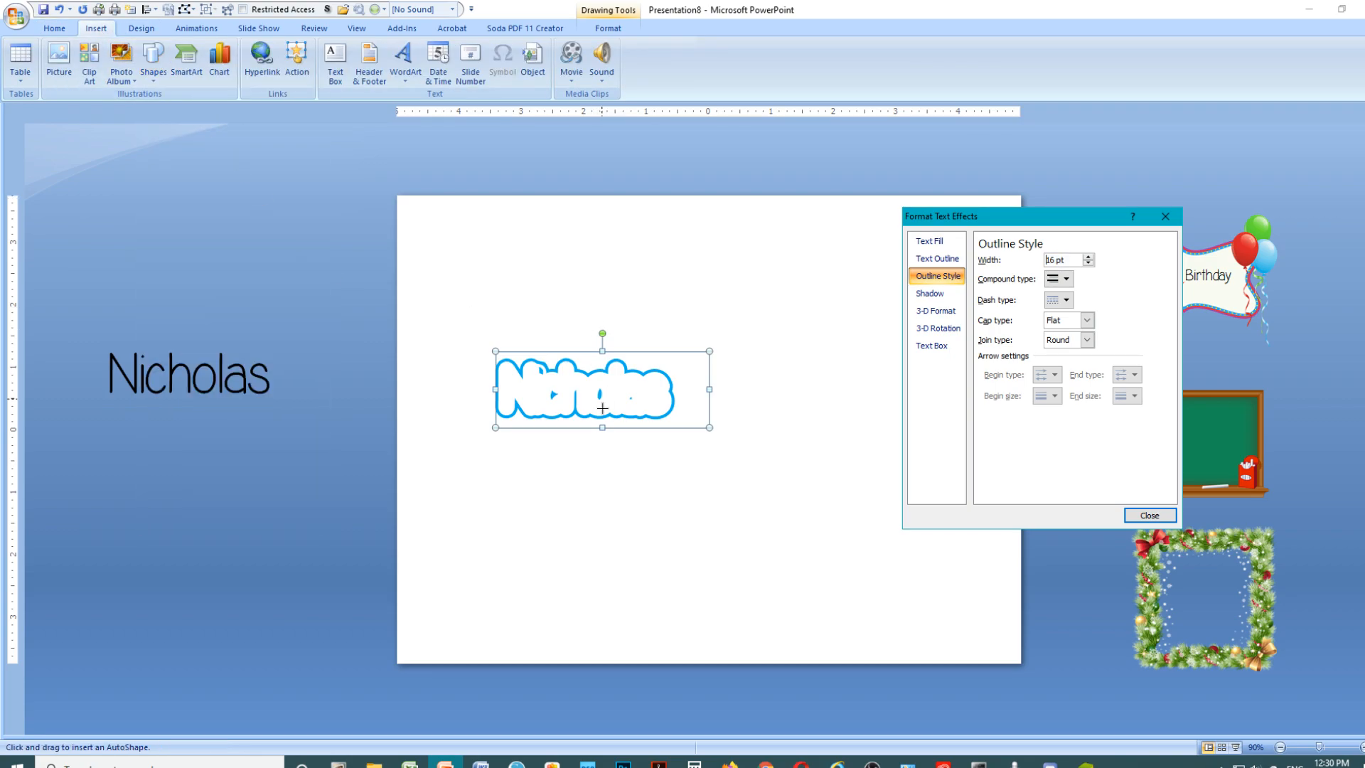
{"action": "left_click_drag", "start_coordinate": [546, 386], "coordinate": [558, 400]}
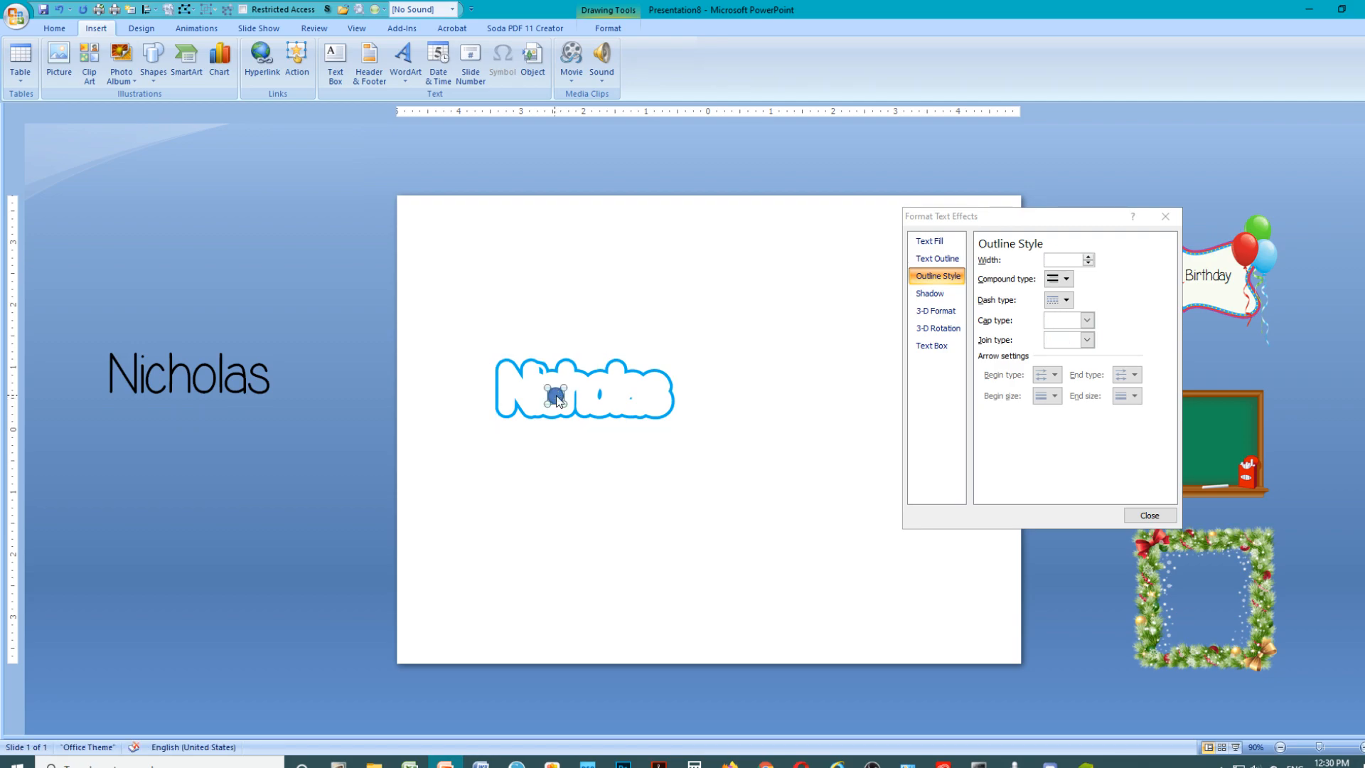
Fill the small circle with solid white and remove its line.
{"action": "right_click", "coordinate": [556, 395]}
{"action": "left_click", "coordinate": [565, 586]}
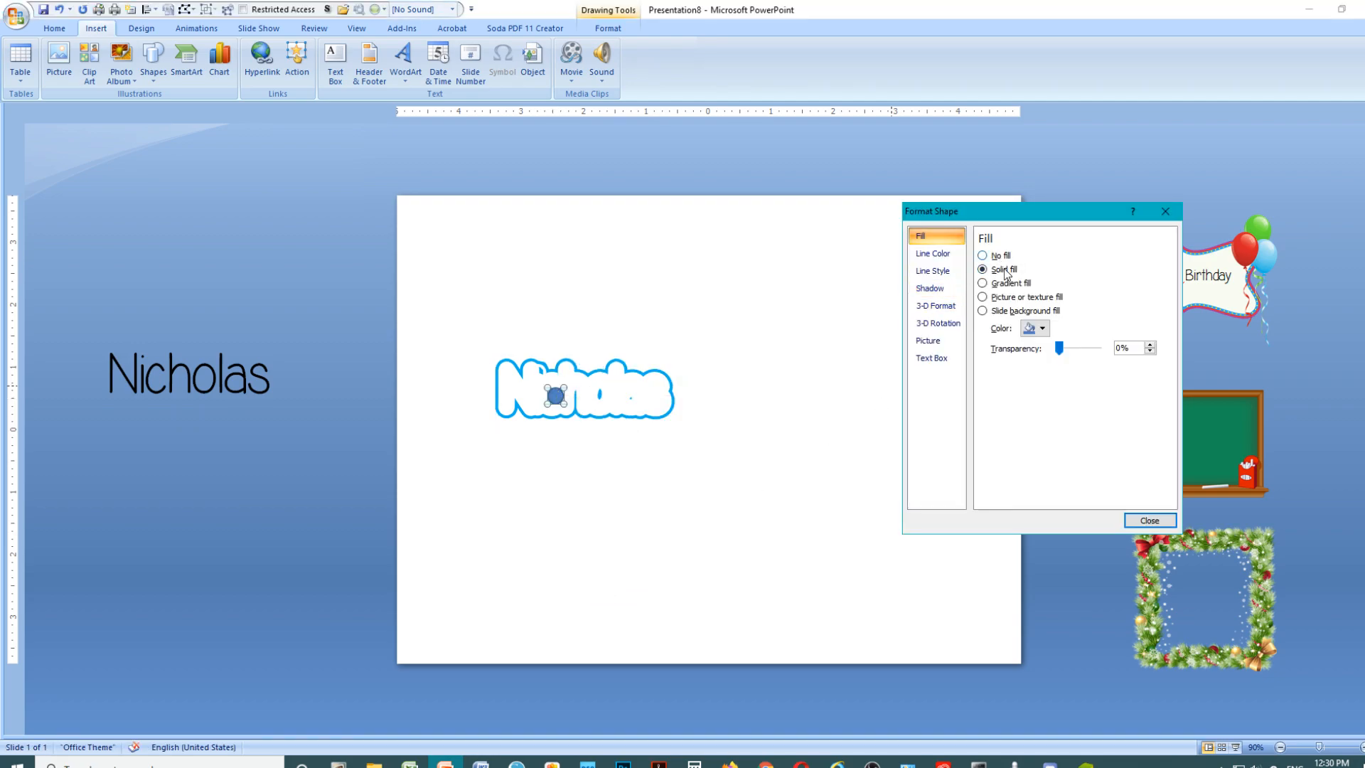
{"action": "left_click", "coordinate": [1028, 329]}
{"action": "left_click", "coordinate": [1026, 358]}
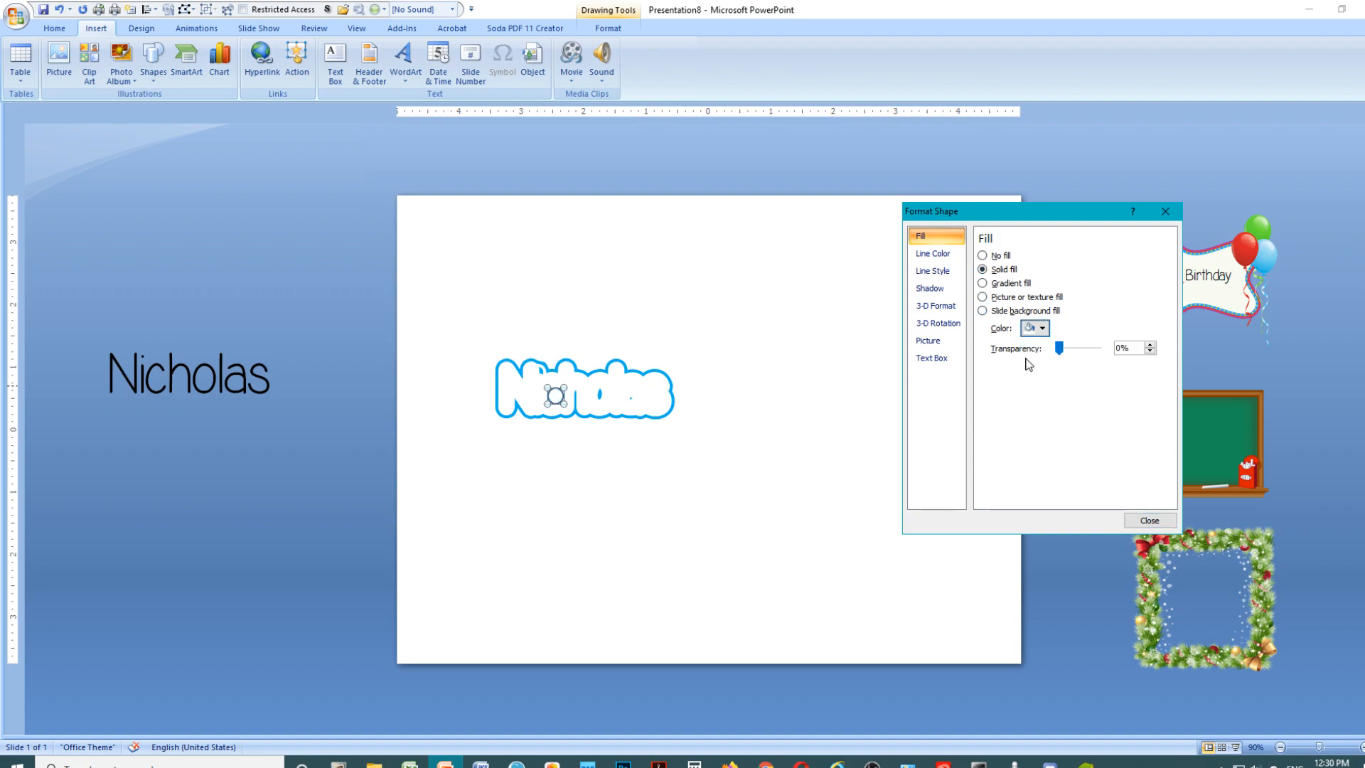
{"action": "left_click", "coordinate": [931, 253]}
{"action": "left_click", "coordinate": [982, 255]}
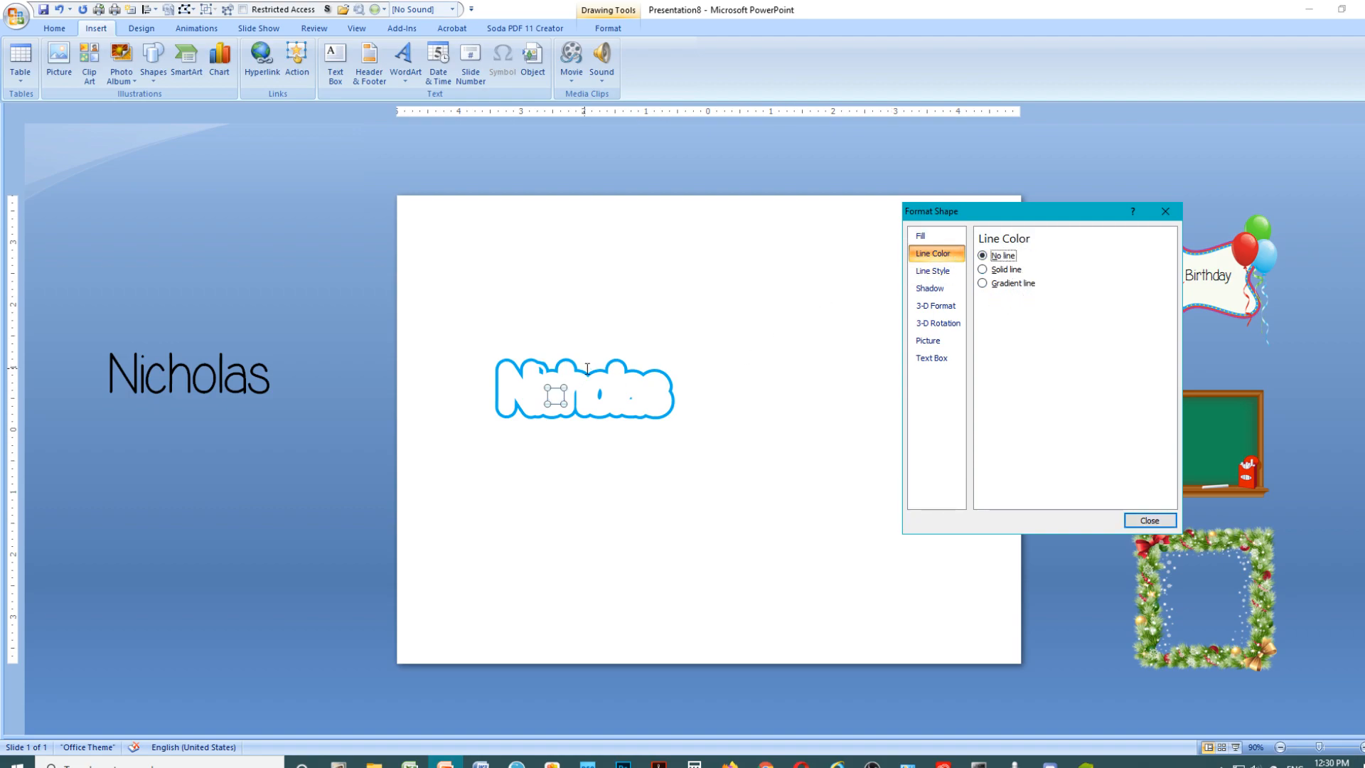
Copy the white patch circle and place the copy over the blue gap inside the letter o.
{"action": "right_click", "coordinate": [559, 397]}
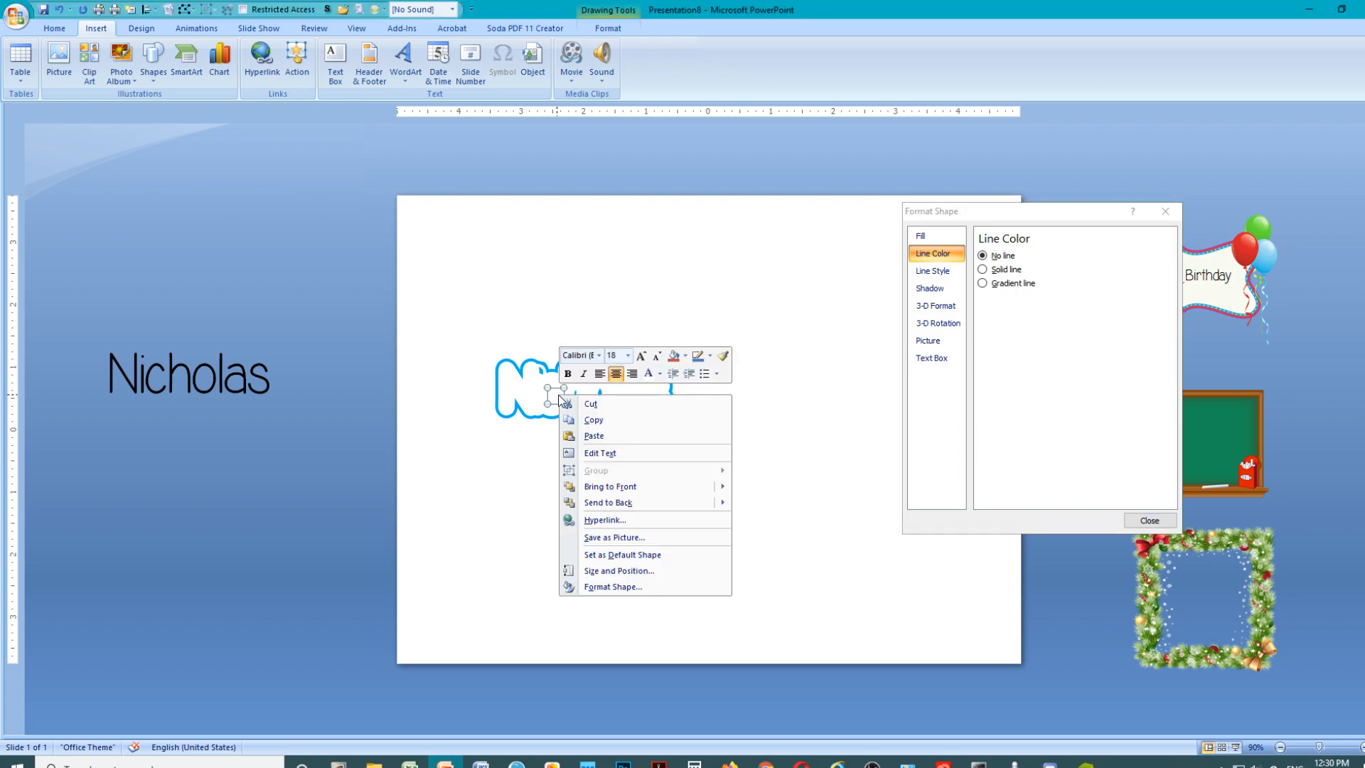
{"action": "left_click", "coordinate": [593, 420]}
{"action": "right_click", "coordinate": [516, 469]}
{"action": "left_click", "coordinate": [554, 504]}
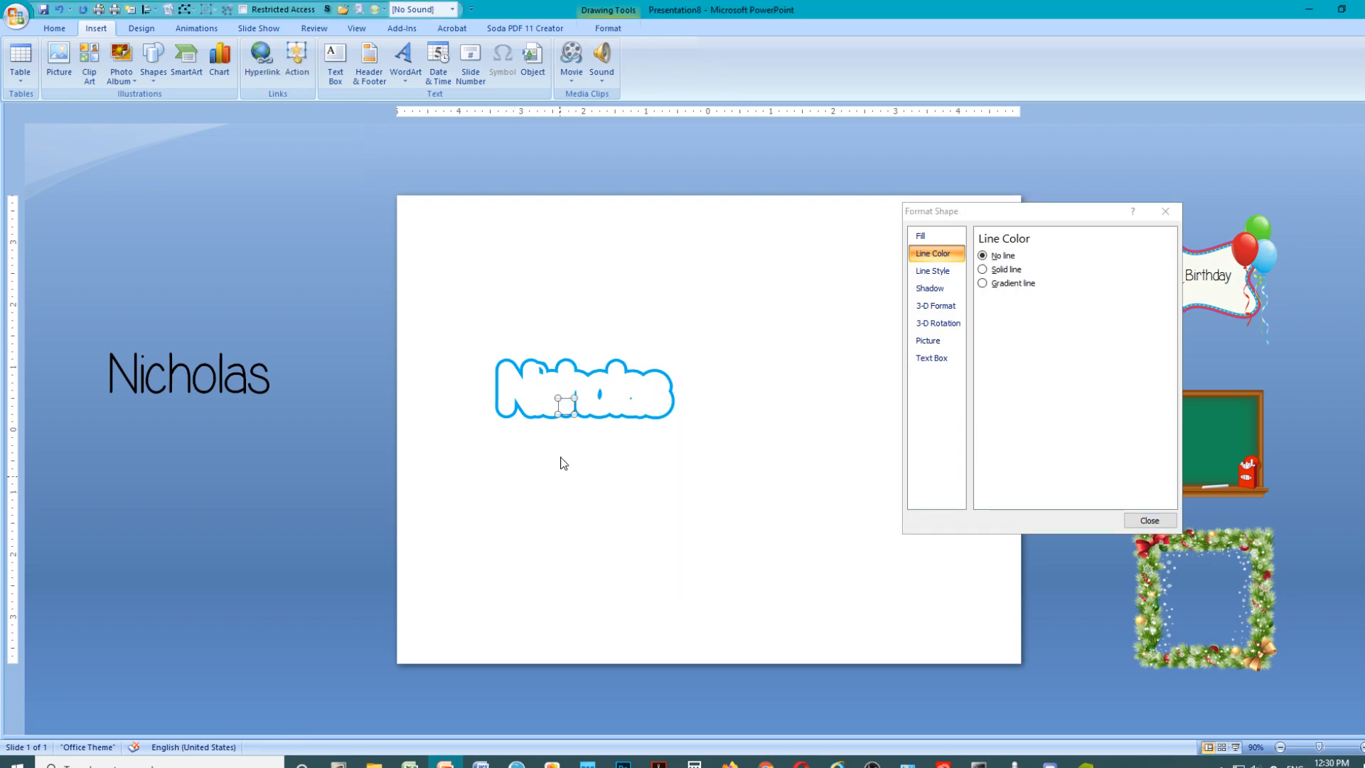
{"action": "left_click_drag", "start_coordinate": [561, 410], "coordinate": [597, 394]}
Paste another white patch circle and nudge it over the blue spot inside the letter a.
{"action": "right_click", "coordinate": [596, 478]}
{"action": "left_click", "coordinate": [611, 520]}
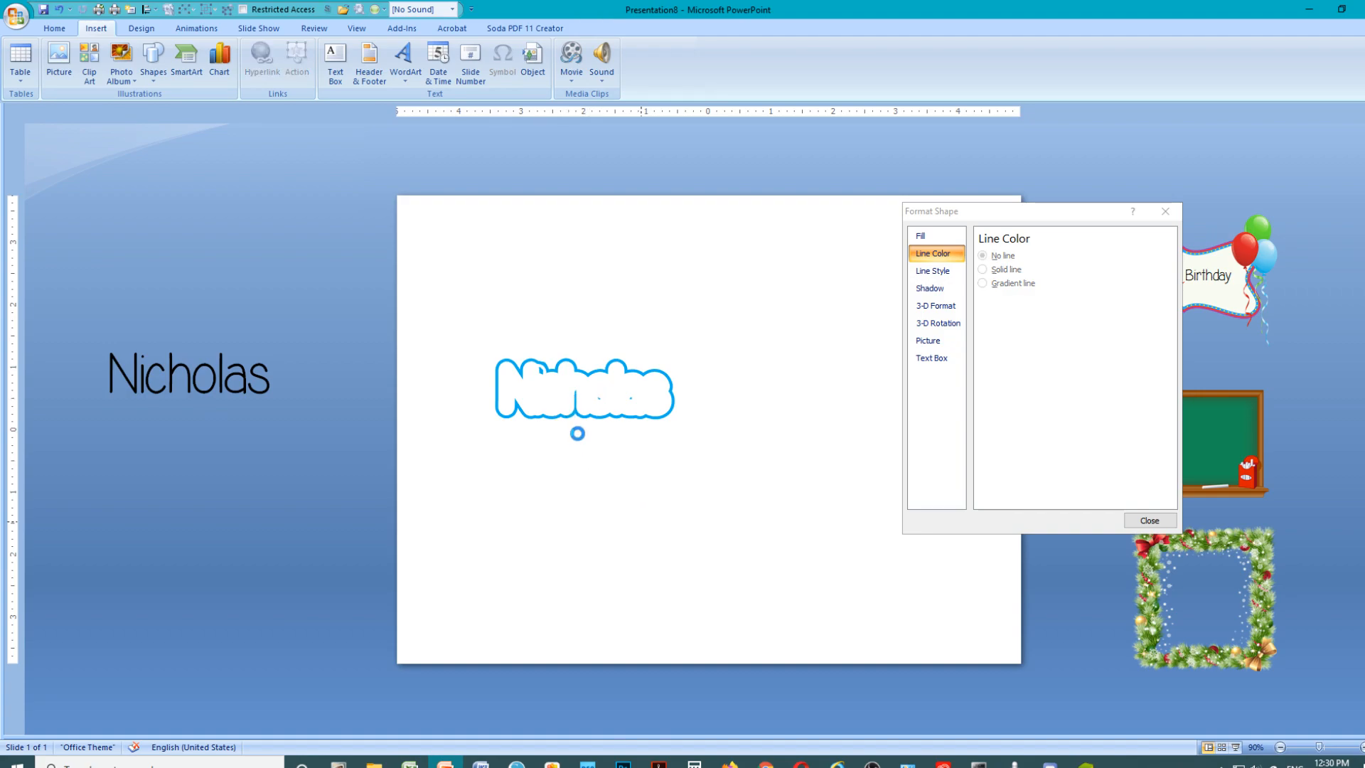
{"action": "left_click", "coordinate": [636, 398]}
{"action": "left_click", "coordinate": [602, 394]}
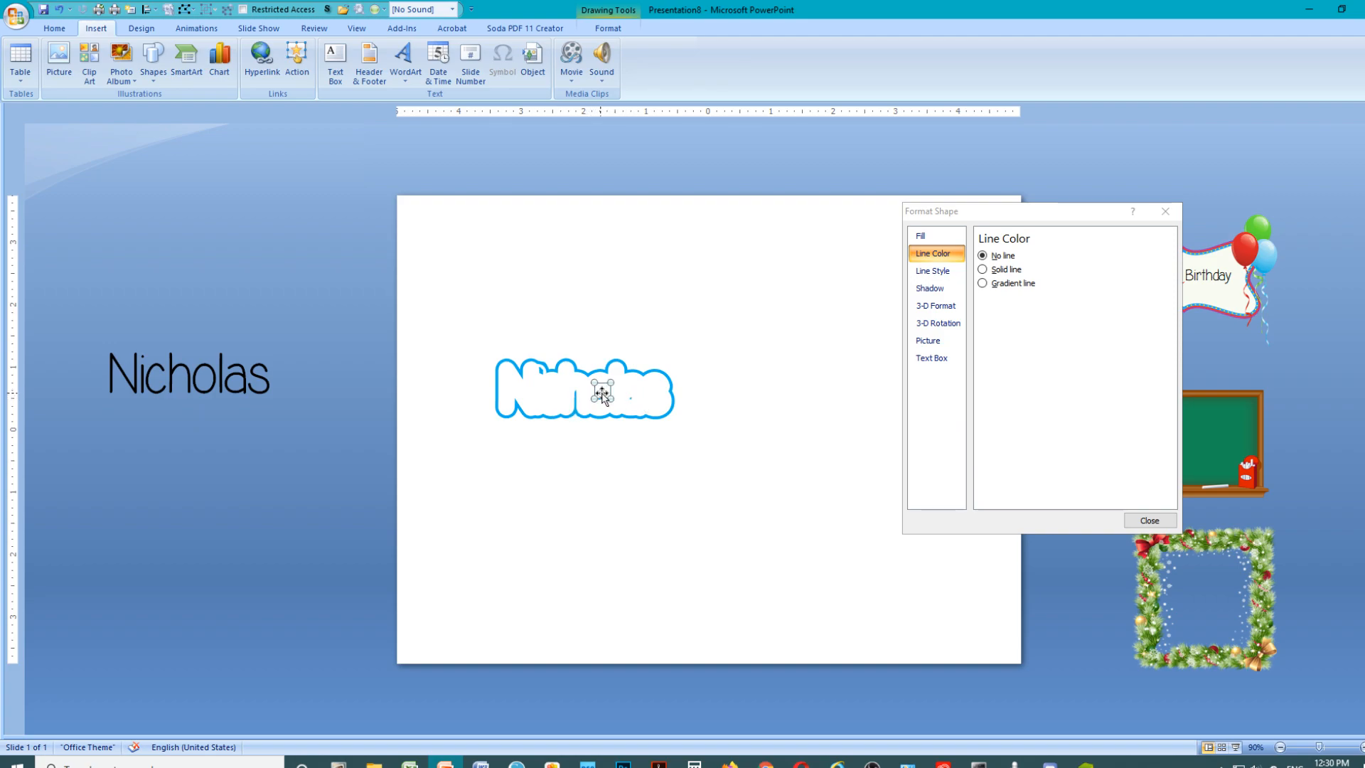
{"action": "left_click_drag", "start_coordinate": [603, 391], "coordinate": [638, 400]}
{"action": "key", "text": "Up"}
{"action": "key", "text": "Left"}
Paste further white patch copies, covering the vertical blue line at the letter h with one.
{"action": "right_click", "coordinate": [618, 483]}
{"action": "left_click", "coordinate": [668, 517]}
{"action": "right_click", "coordinate": [615, 470]}
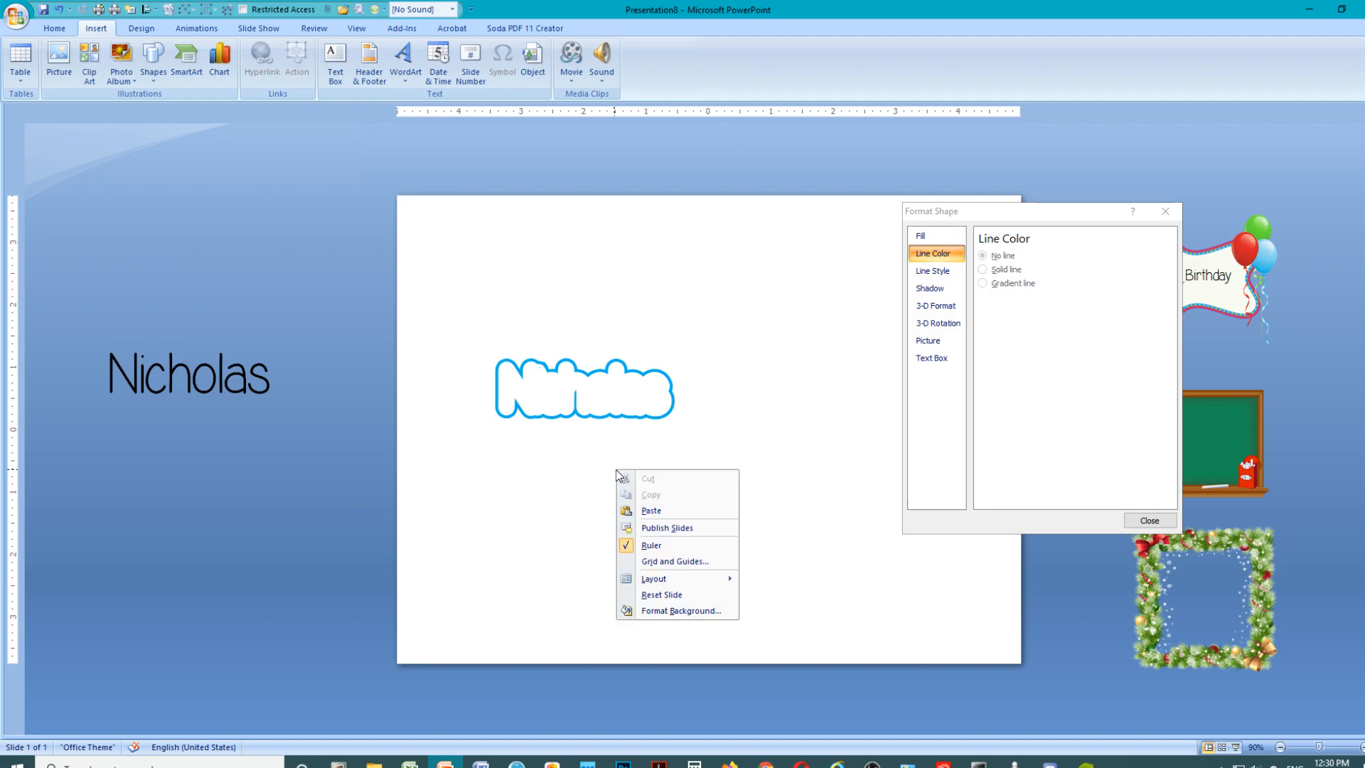
{"action": "left_click", "coordinate": [649, 510]}
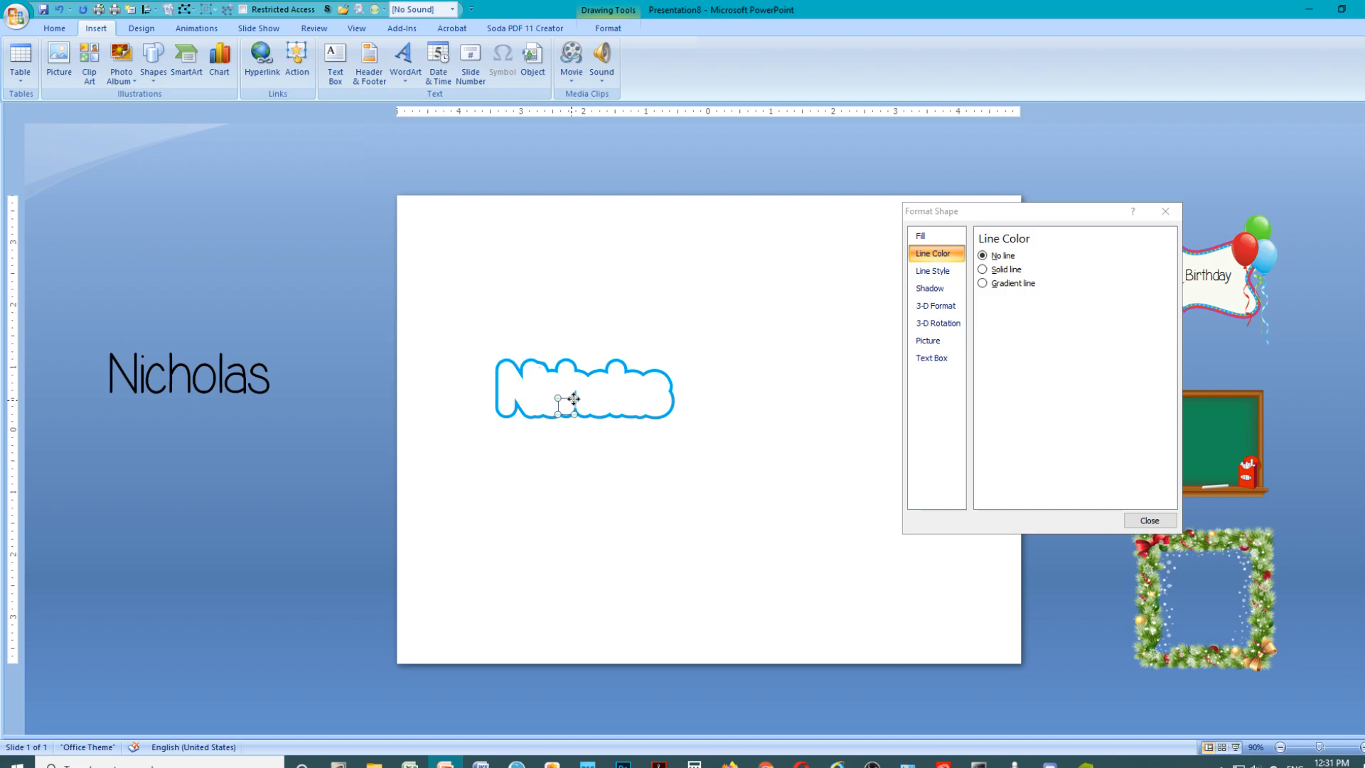
Position the newest white patch over the blue notch at the upper edge beside the letter i.
{"action": "left_click_drag", "start_coordinate": [576, 400], "coordinate": [540, 371]}
{"action": "key", "text": "ctrl+Left"}
{"action": "key", "text": "ctrl+Left"}
{"action": "key", "text": "ctrl+Left"}
{"action": "key", "text": "ctrl+Up"}
{"action": "key", "text": "ctrl+Up"}
{"action": "left_click", "coordinate": [582, 504]}
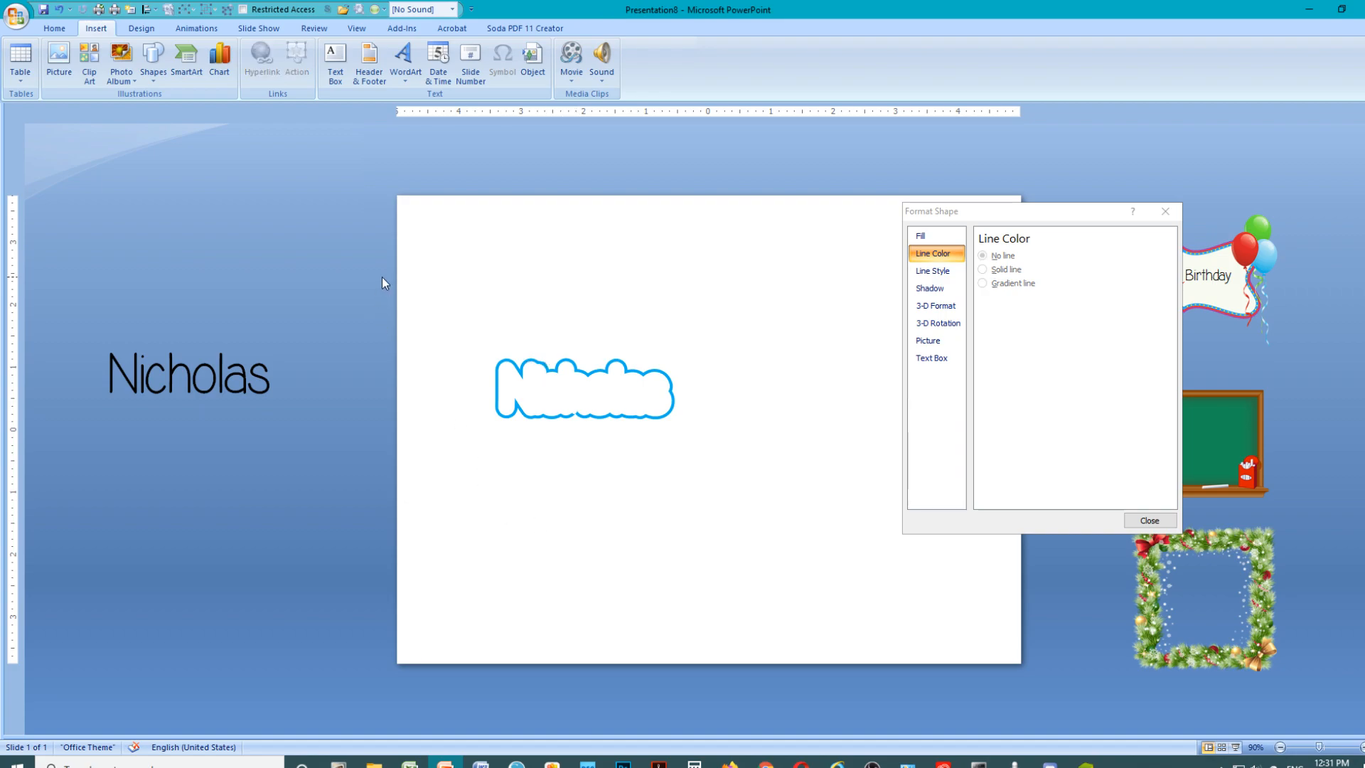
Group the light blue outlined backing, the white layer and all the white patches into one object.
{"action": "mouse_move", "coordinate": [425, 307]}
{"action": "left_mouse_down"}
{"action": "mouse_move", "coordinate": [475, 360]}
{"action": "mouse_move", "coordinate": [769, 464]}
{"action": "mouse_move", "coordinate": [764, 488]}
{"action": "left_mouse_up"}
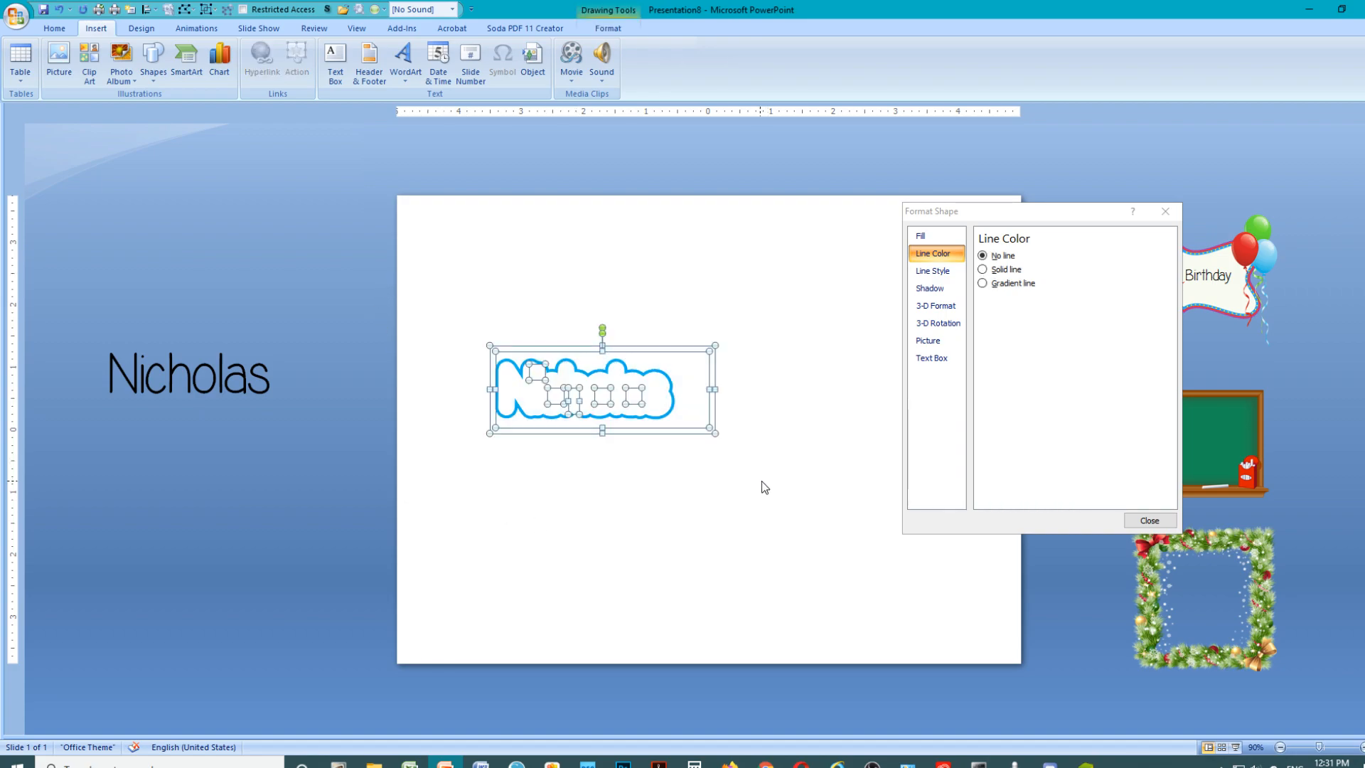
{"action": "right_click", "coordinate": [664, 429]}
{"action": "mouse_move", "coordinate": [694, 495]}
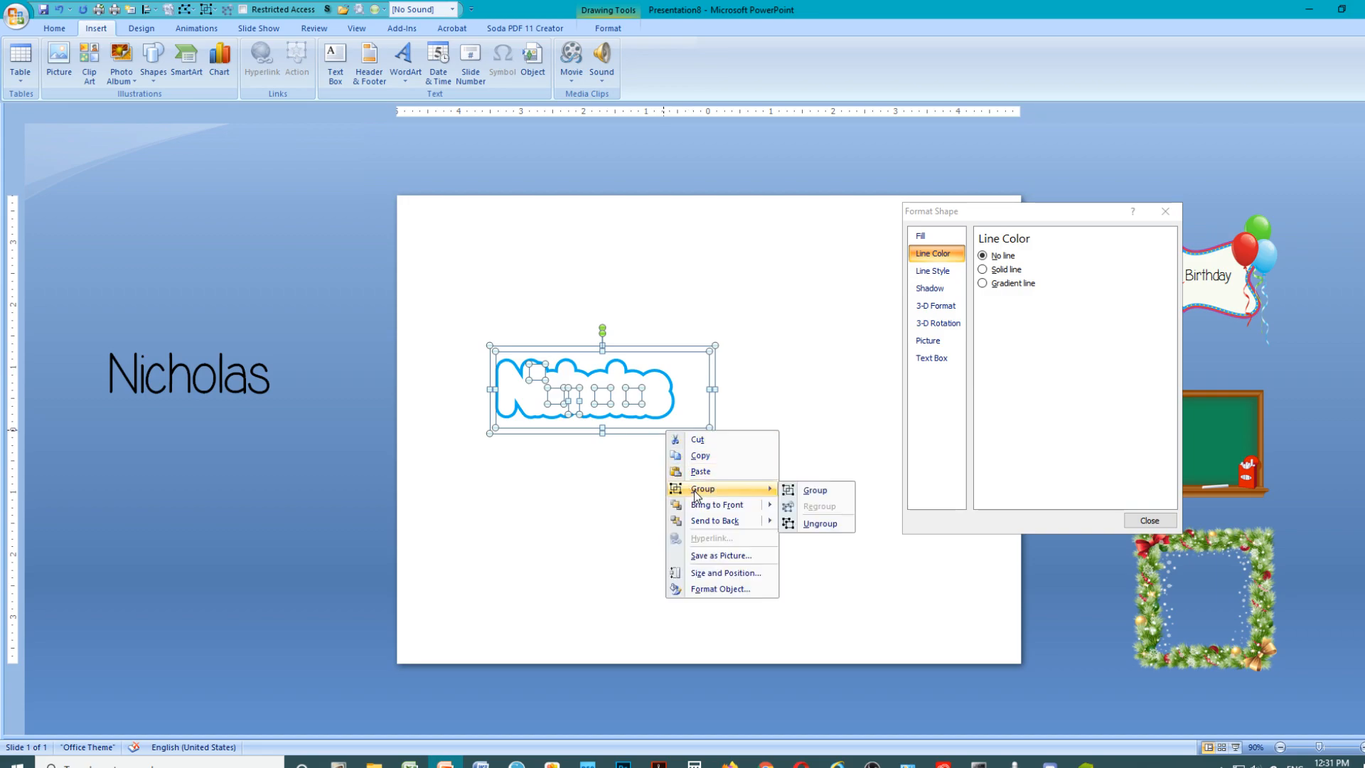
{"action": "left_click", "coordinate": [820, 493]}
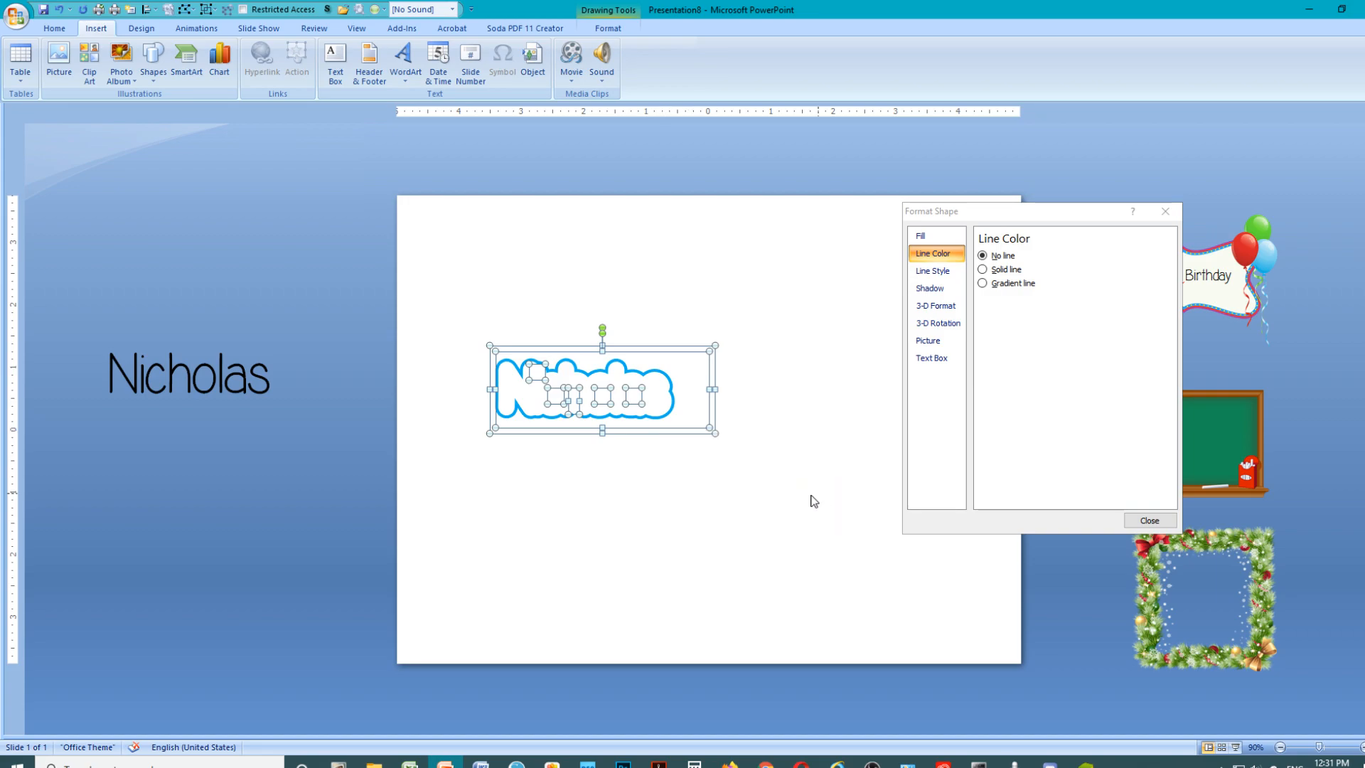
Move the black name text onto the outlined backing, bring it to the front and centre it within the outline.
{"action": "left_click", "coordinate": [254, 401]}
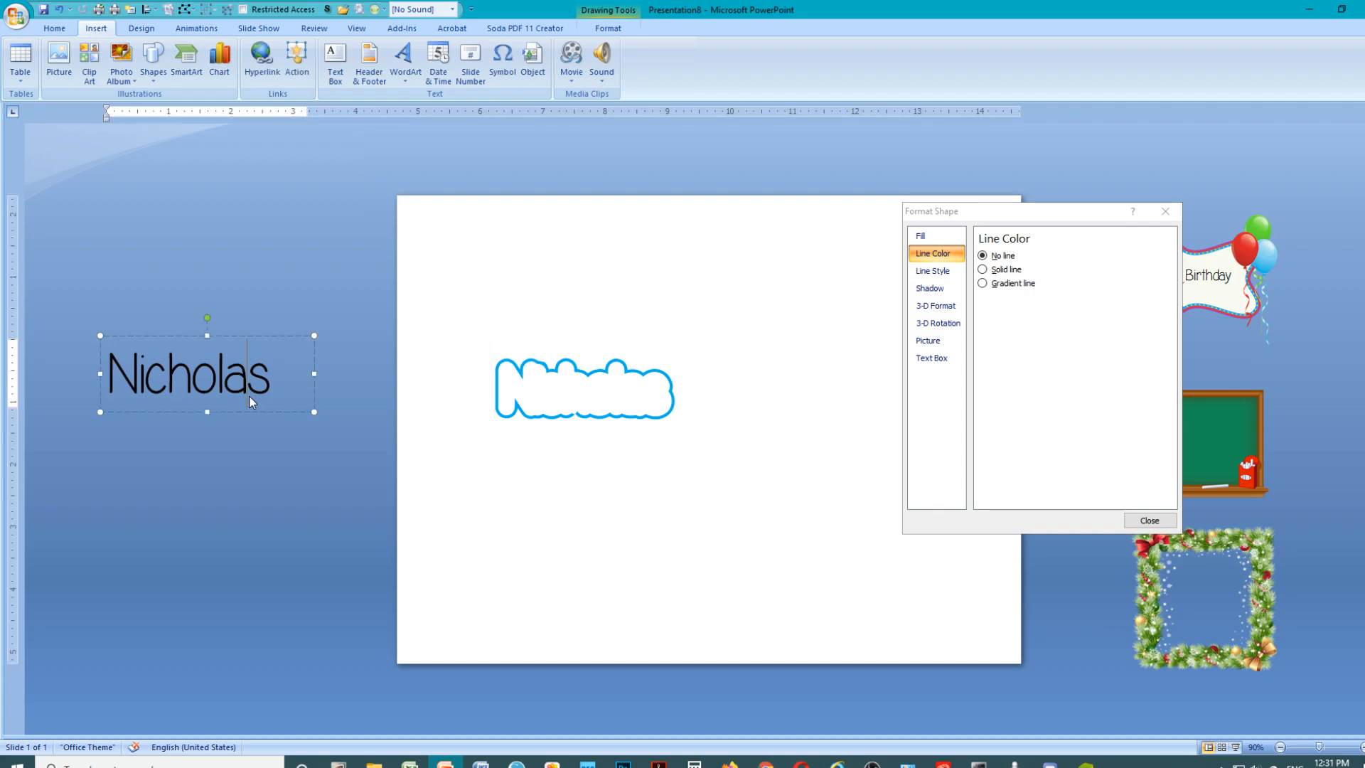
{"action": "left_click_drag", "start_coordinate": [267, 415], "coordinate": [646, 429]}
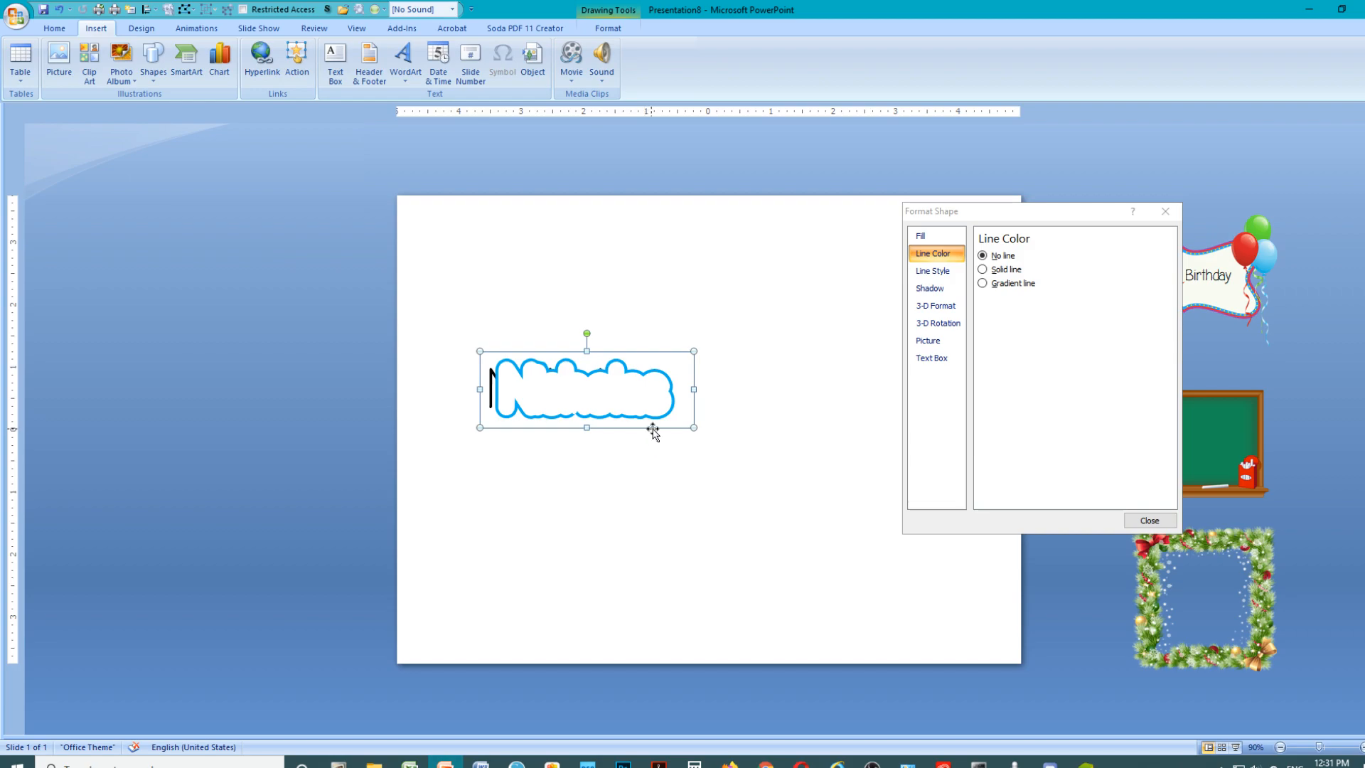
{"action": "right_click", "coordinate": [652, 429]}
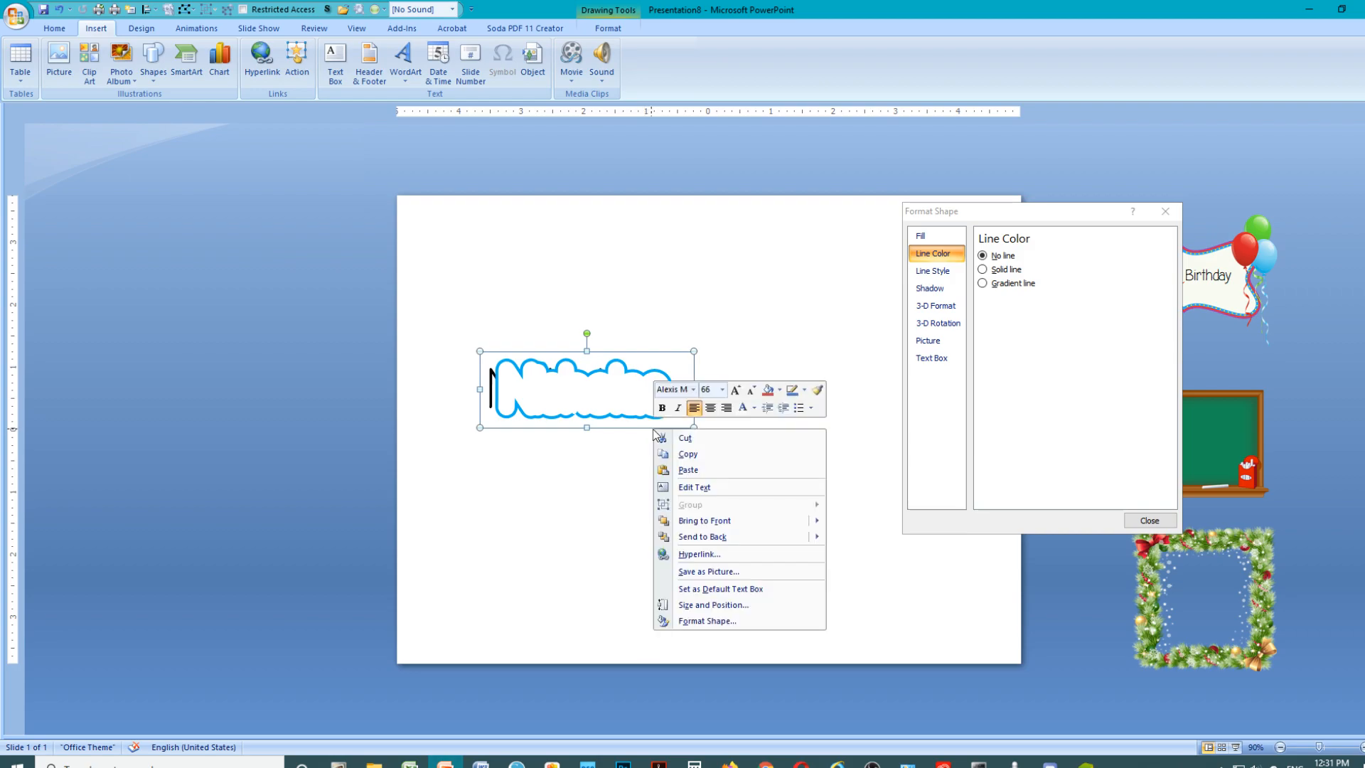
{"action": "left_click", "coordinate": [693, 523]}
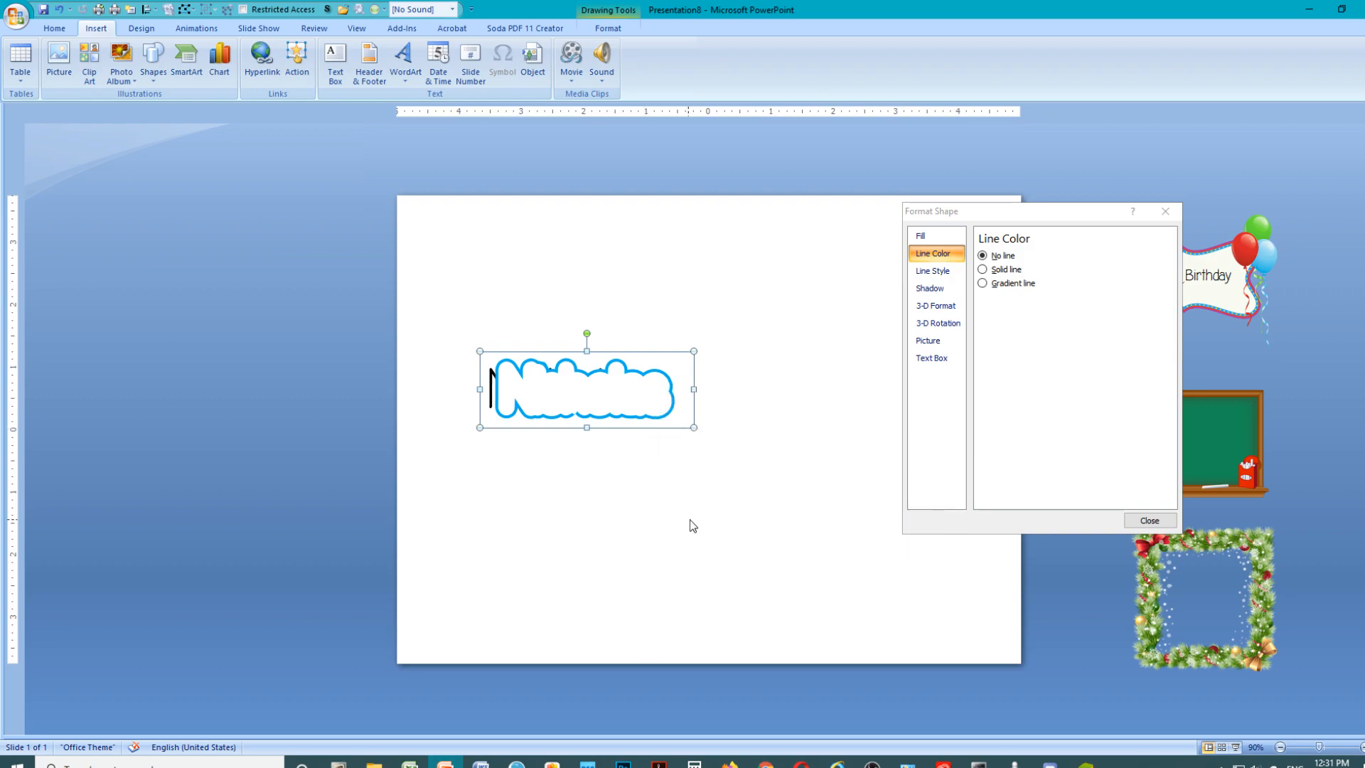
{"action": "key", "text": "Right"}
{"action": "key", "text": "Right"}
{"action": "key", "text": "Right"}
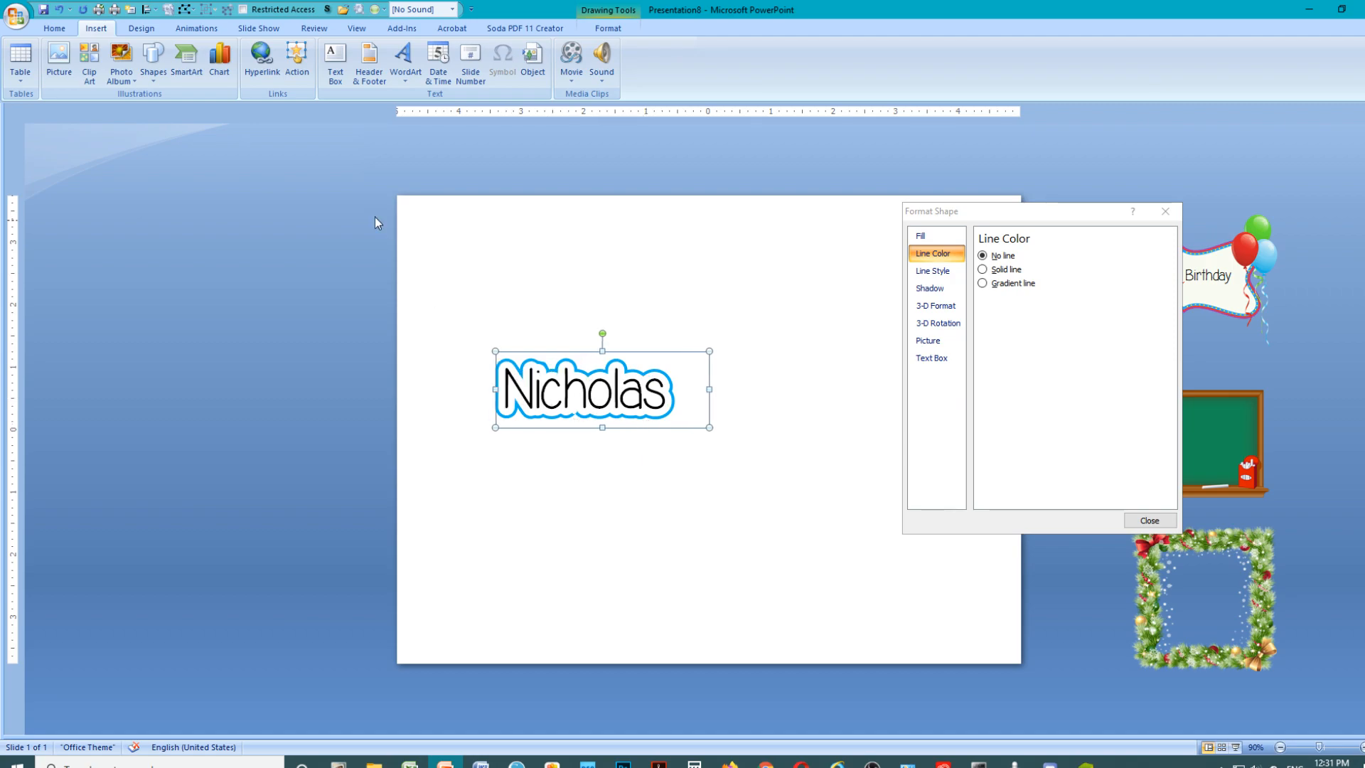
Change the name text's font color to the standard light blue and make it bold.
{"action": "left_click", "coordinate": [54, 28]}
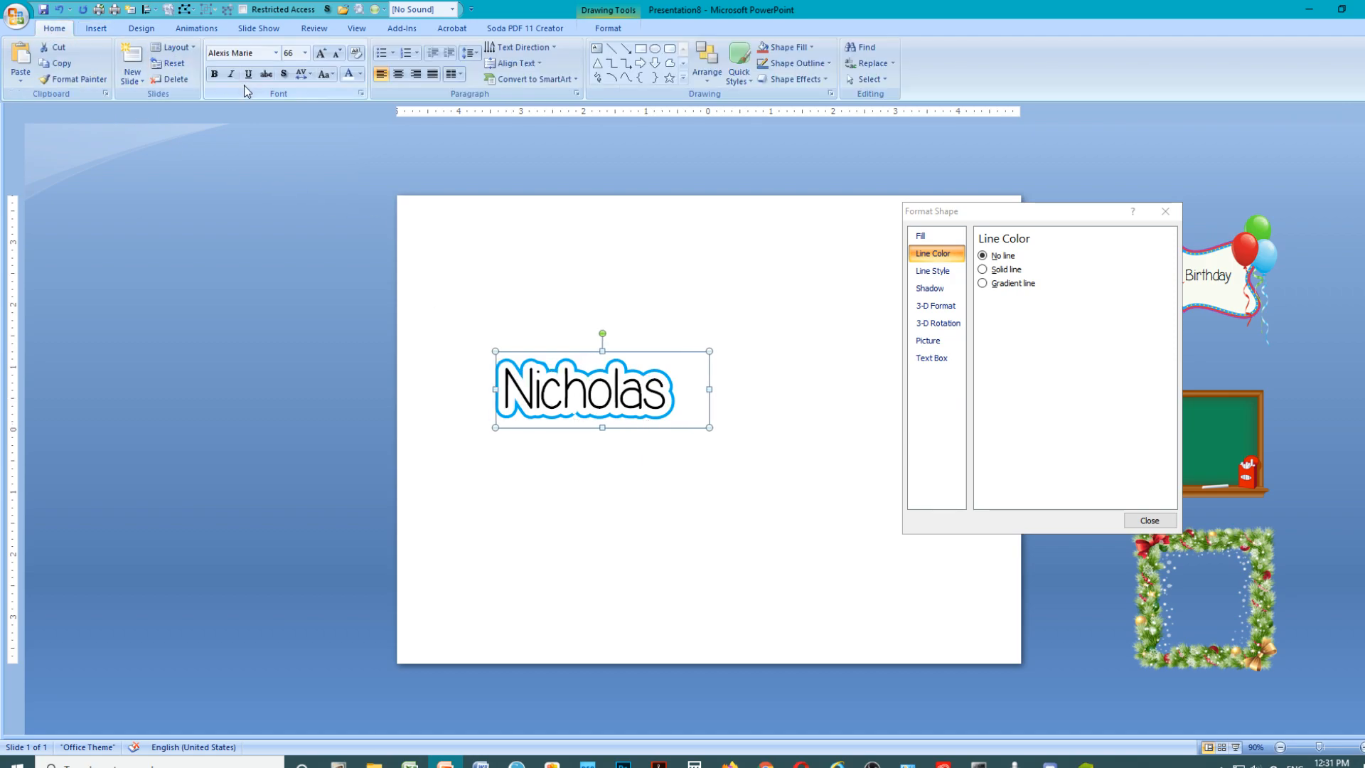
{"action": "left_click", "coordinate": [363, 73]}
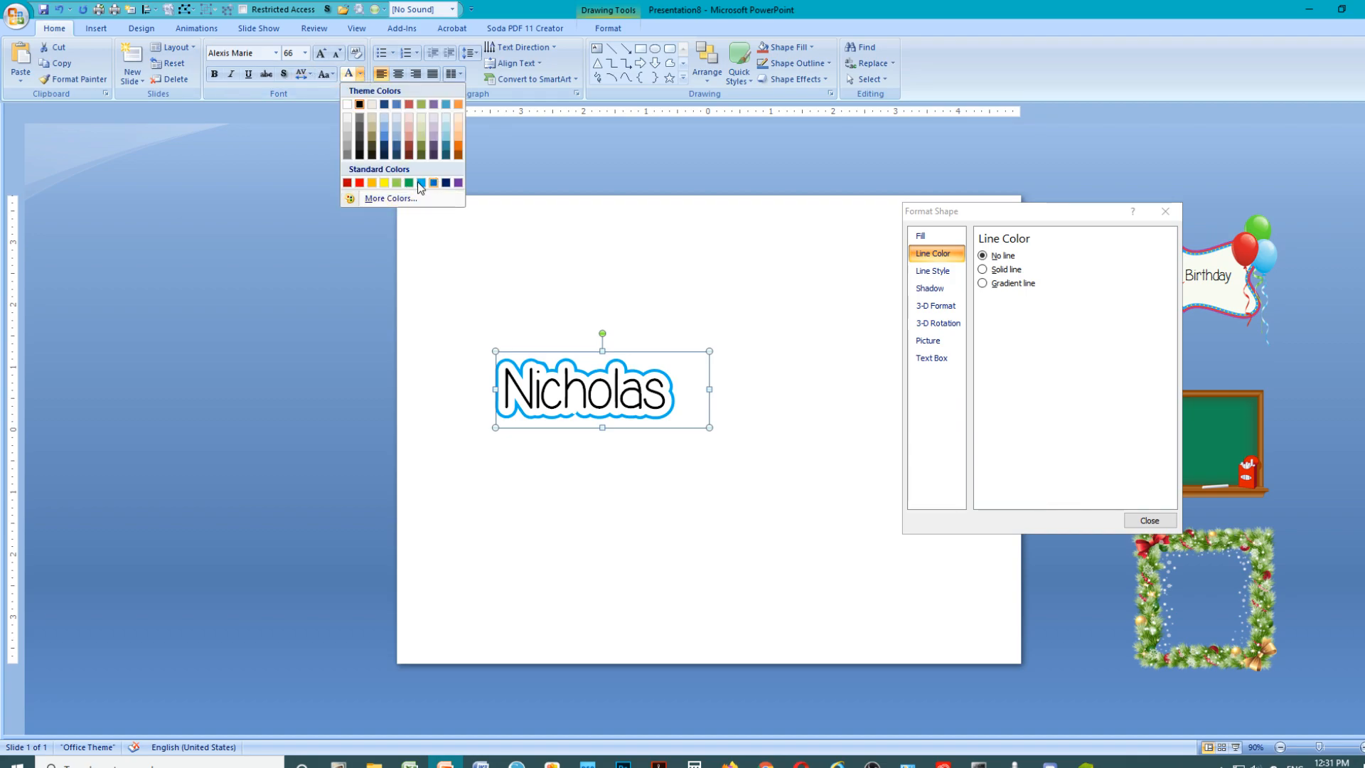
{"action": "left_click", "coordinate": [416, 181]}
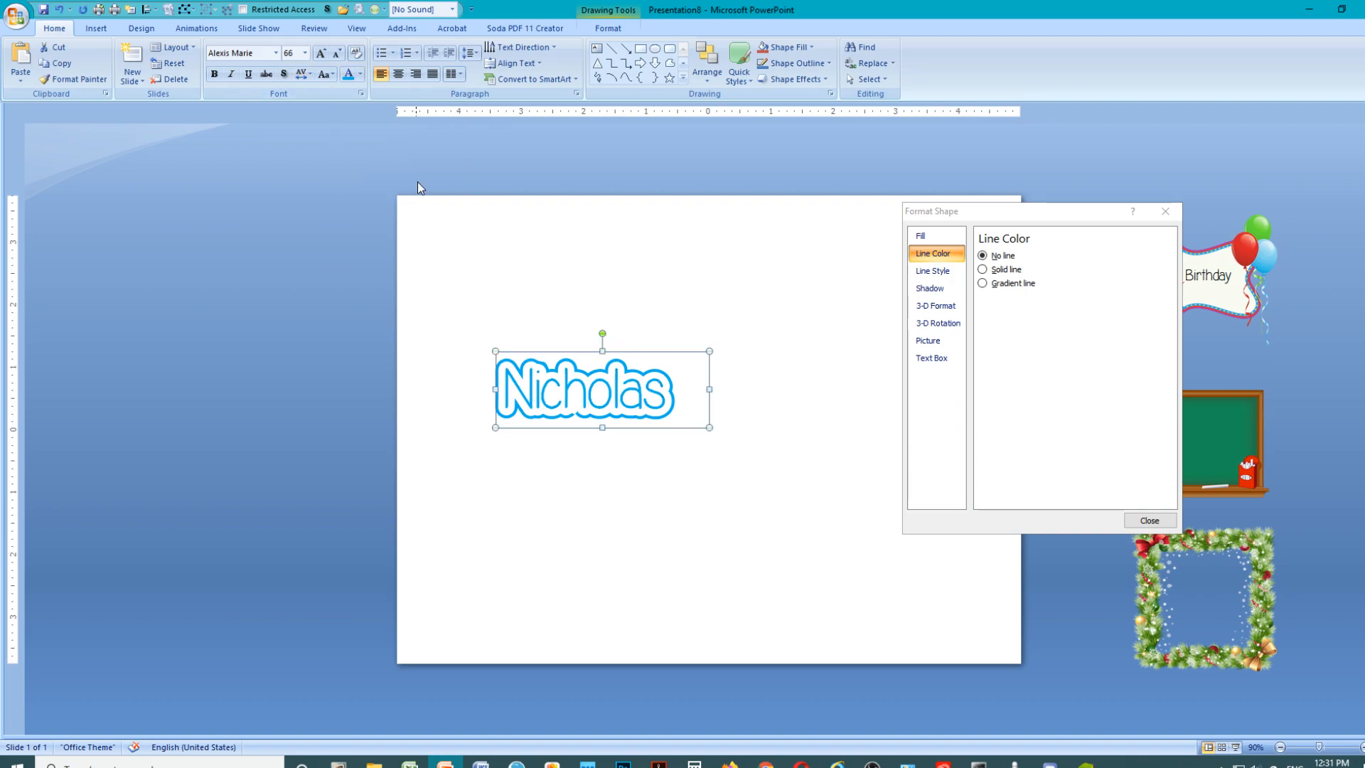
{"action": "left_click", "coordinate": [216, 75]}
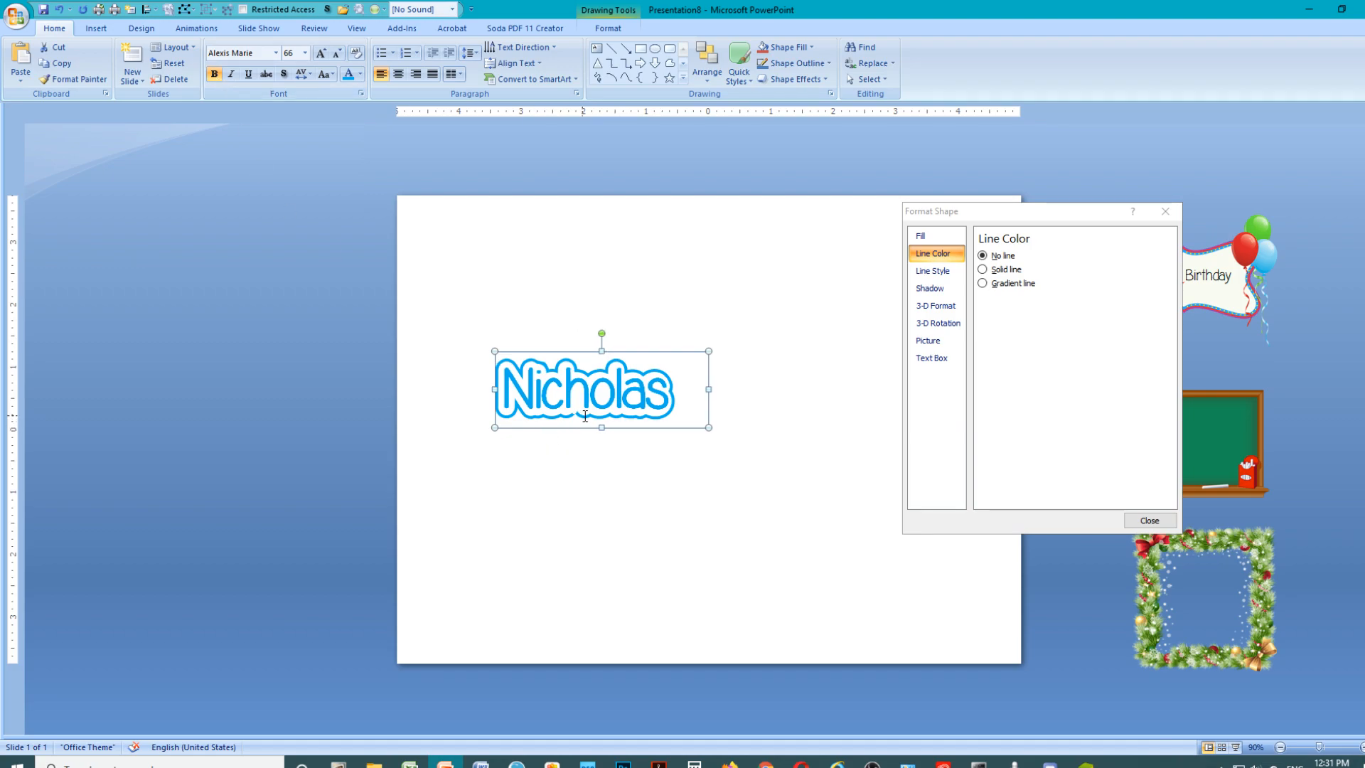
{"action": "left_click", "coordinate": [561, 491]}
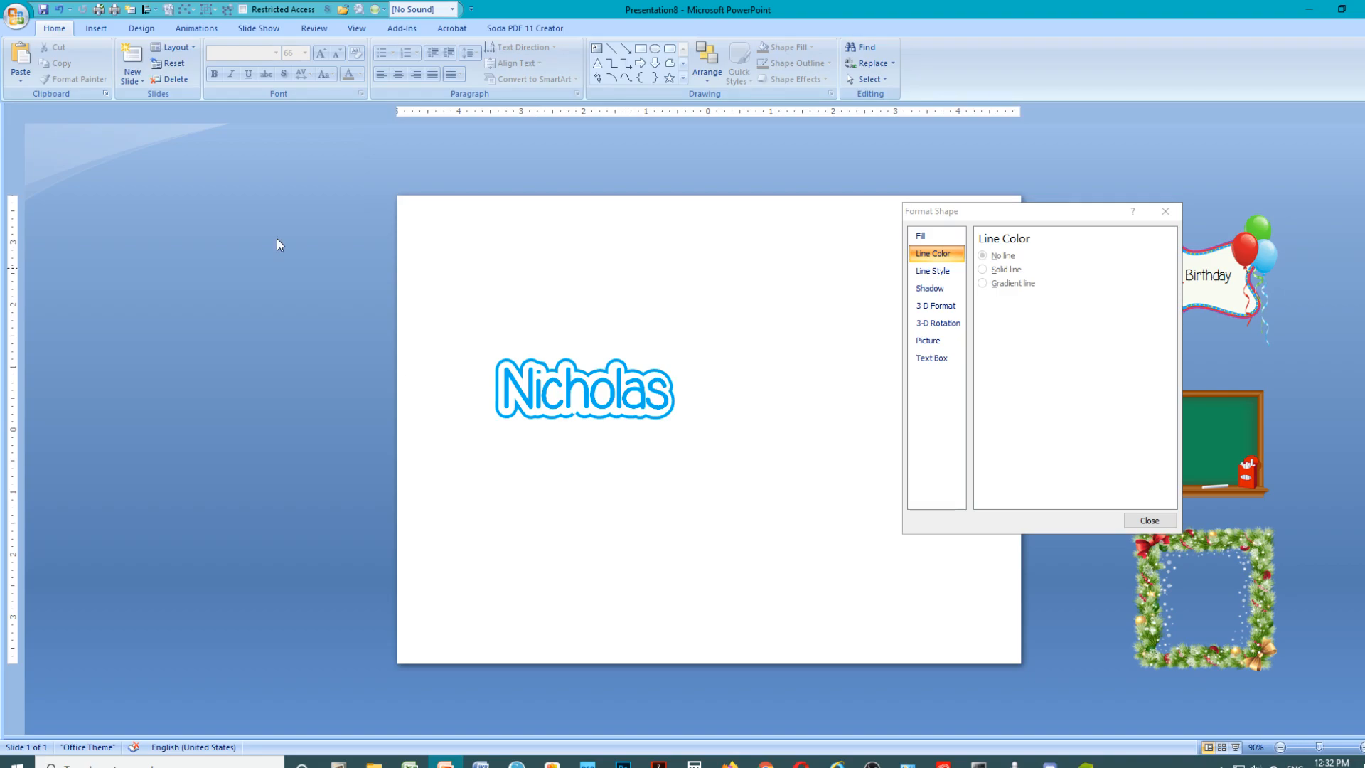
Draw a wide rounded rectangle starting just left of the name and extending below it across most of the slide.
{"action": "left_click", "coordinate": [92, 28]}
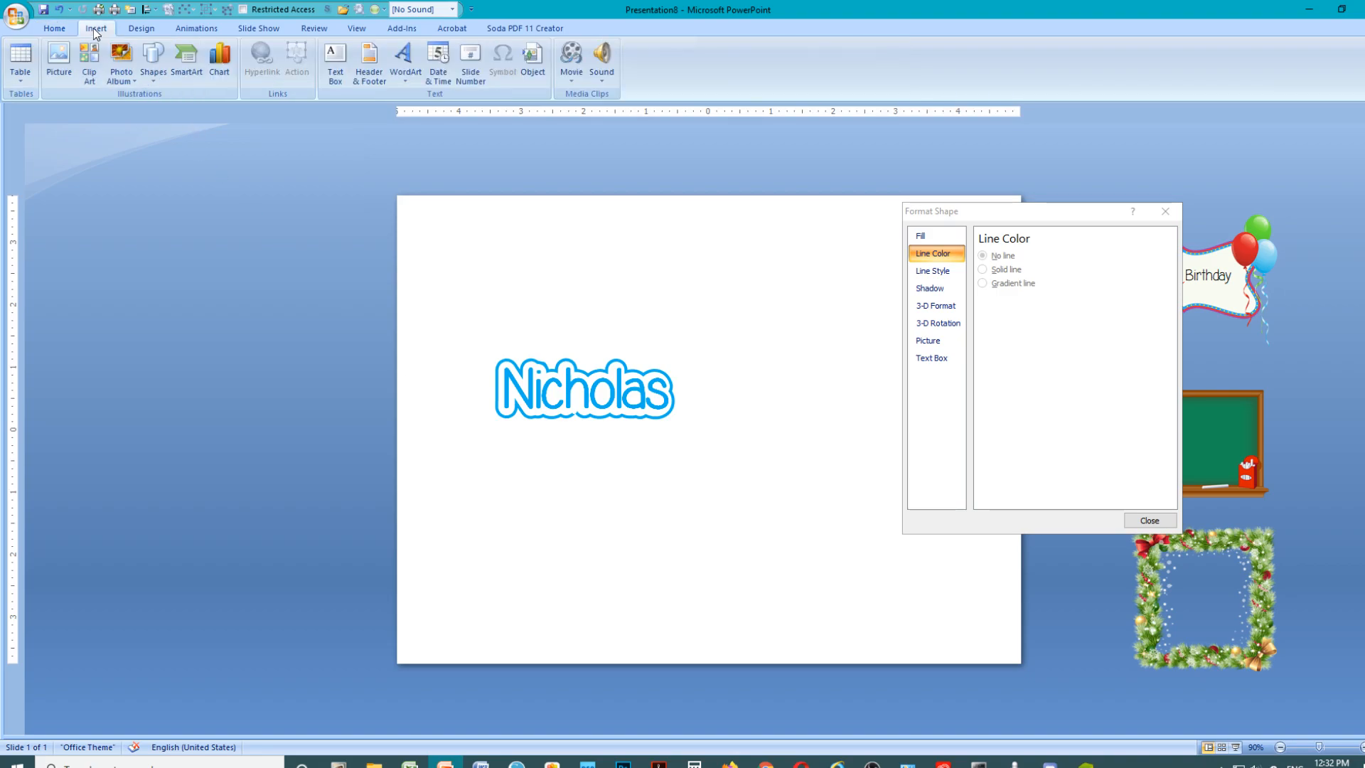
{"action": "left_click", "coordinate": [153, 61]}
{"action": "left_click", "coordinate": [220, 112]}
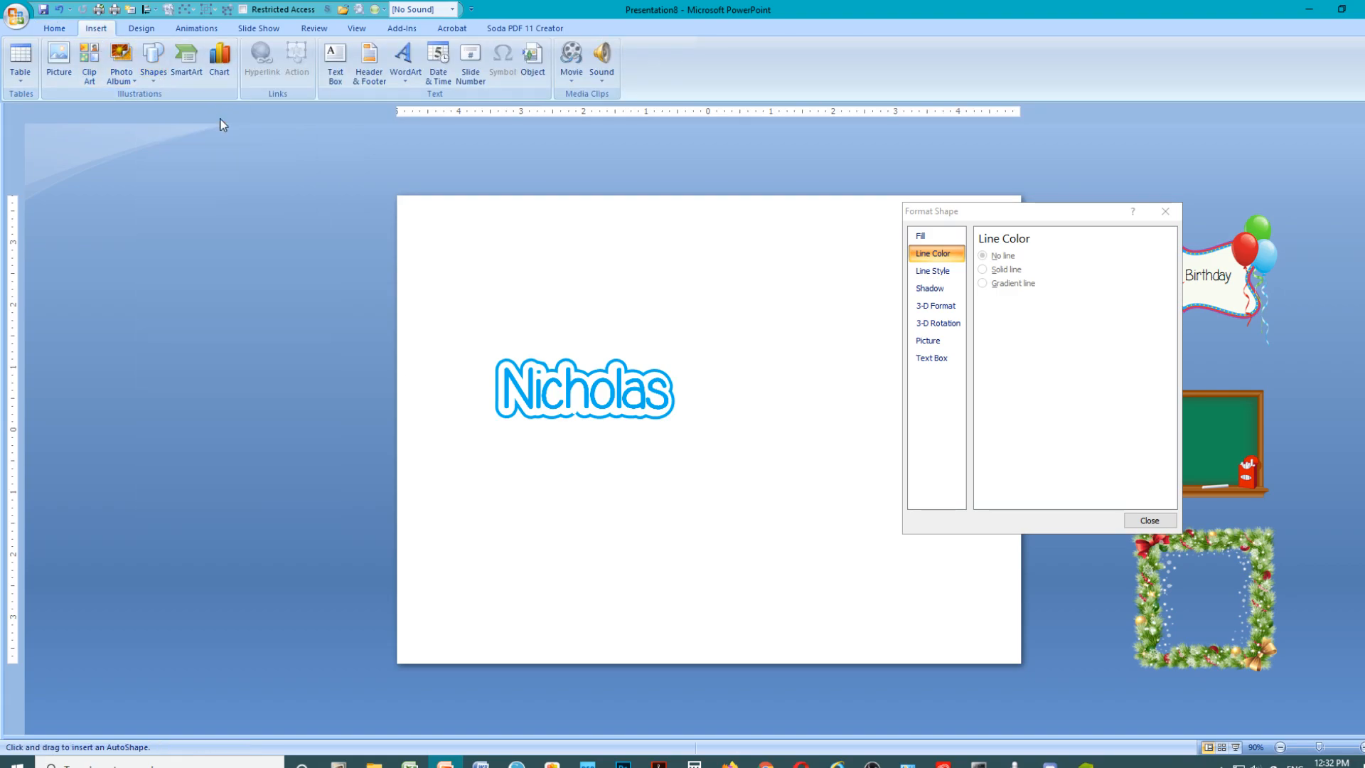
{"action": "left_click_drag", "start_coordinate": [469, 388], "coordinate": [890, 508]}
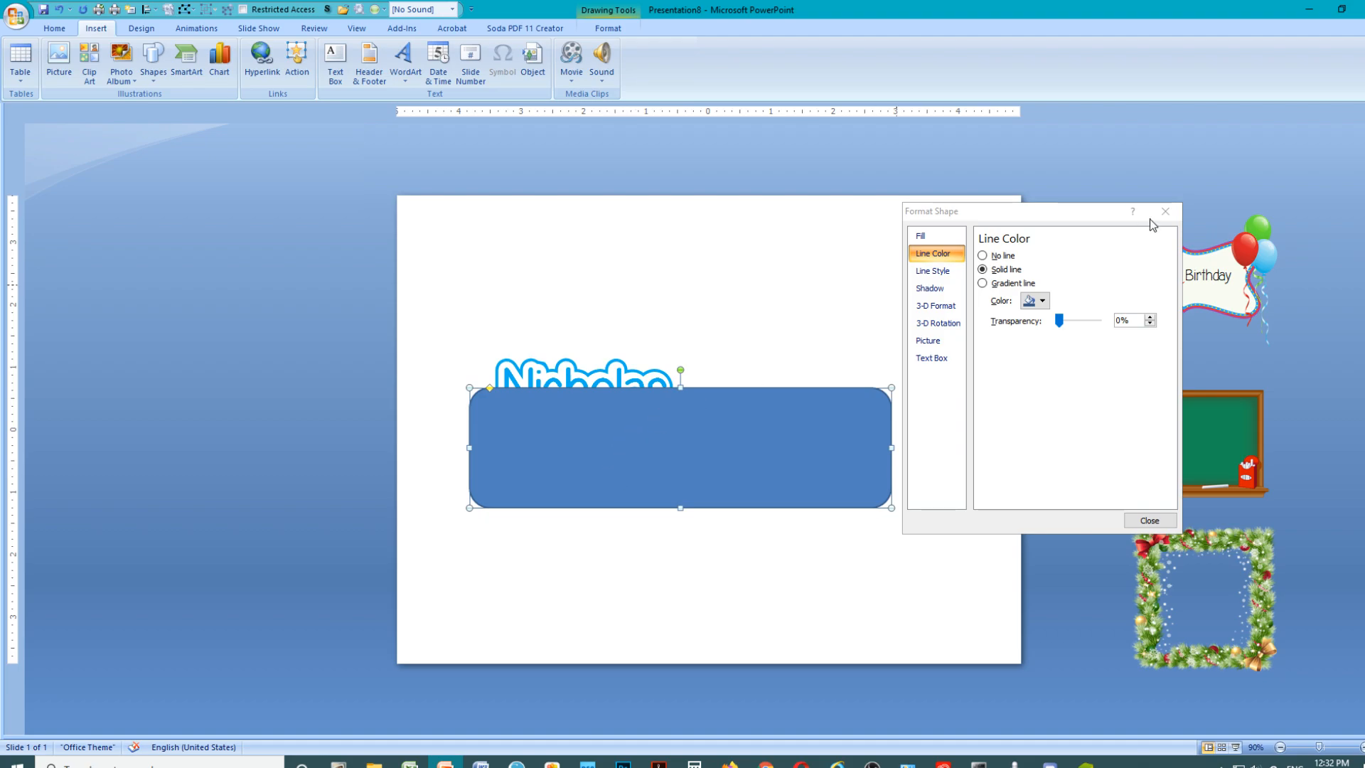
Fill the rounded rectangle with solid white and set its line color to light blue.
{"action": "left_click", "coordinate": [920, 236]}
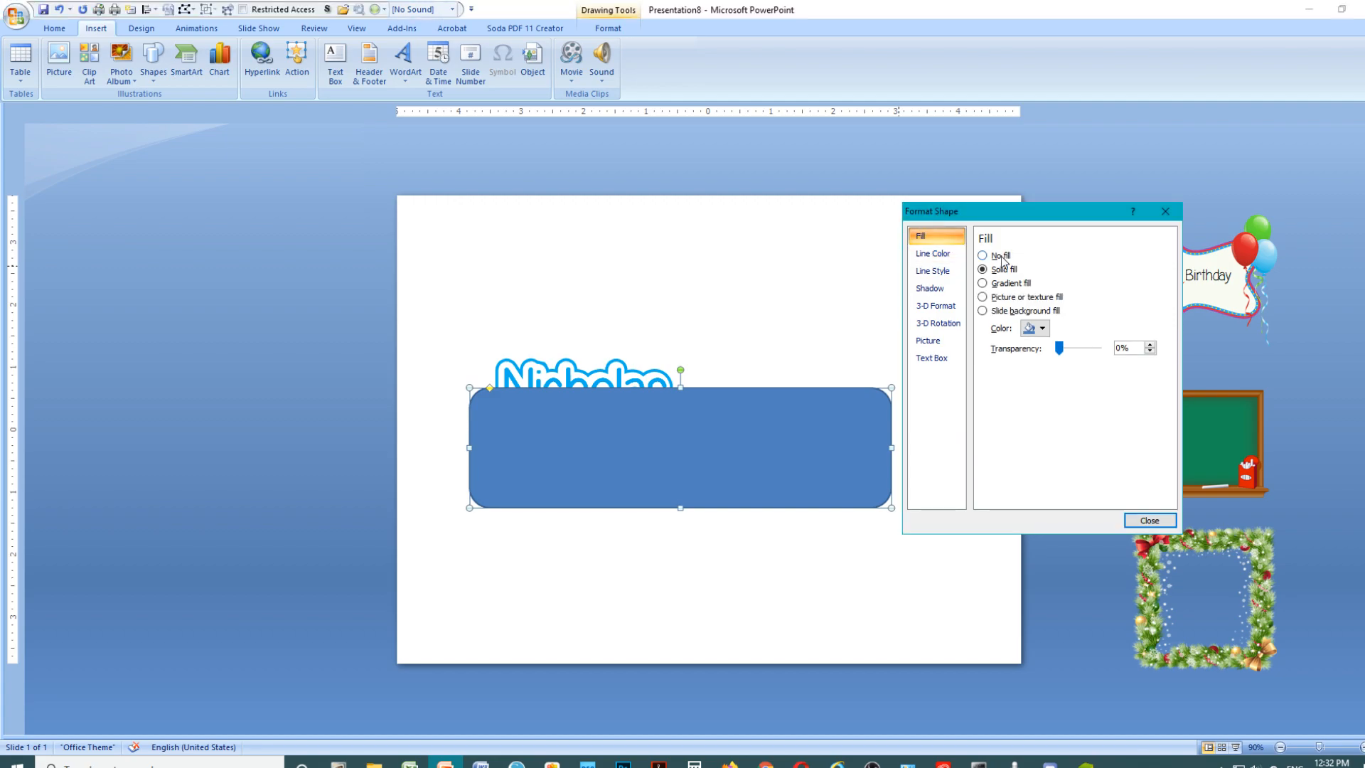
{"action": "left_click", "coordinate": [1028, 329]}
{"action": "left_click", "coordinate": [1032, 364]}
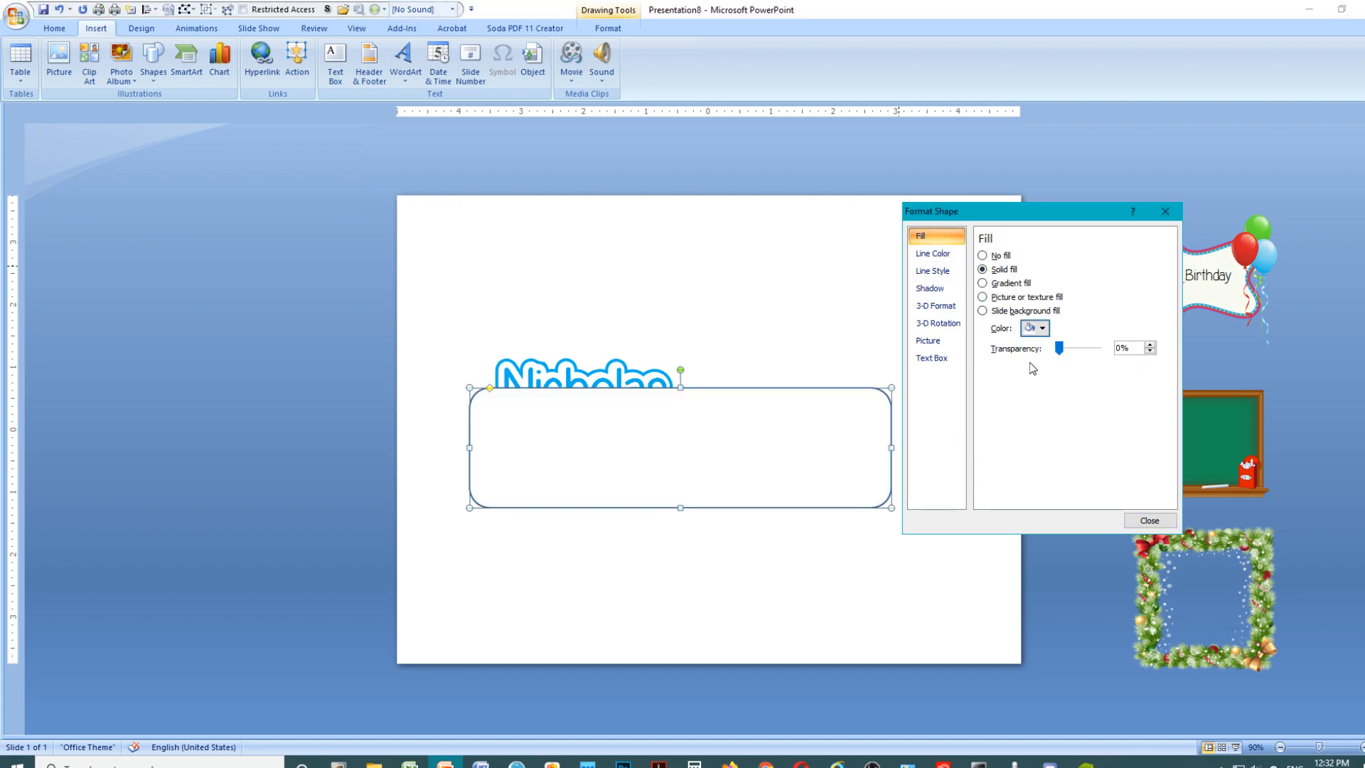
{"action": "left_click", "coordinate": [932, 254]}
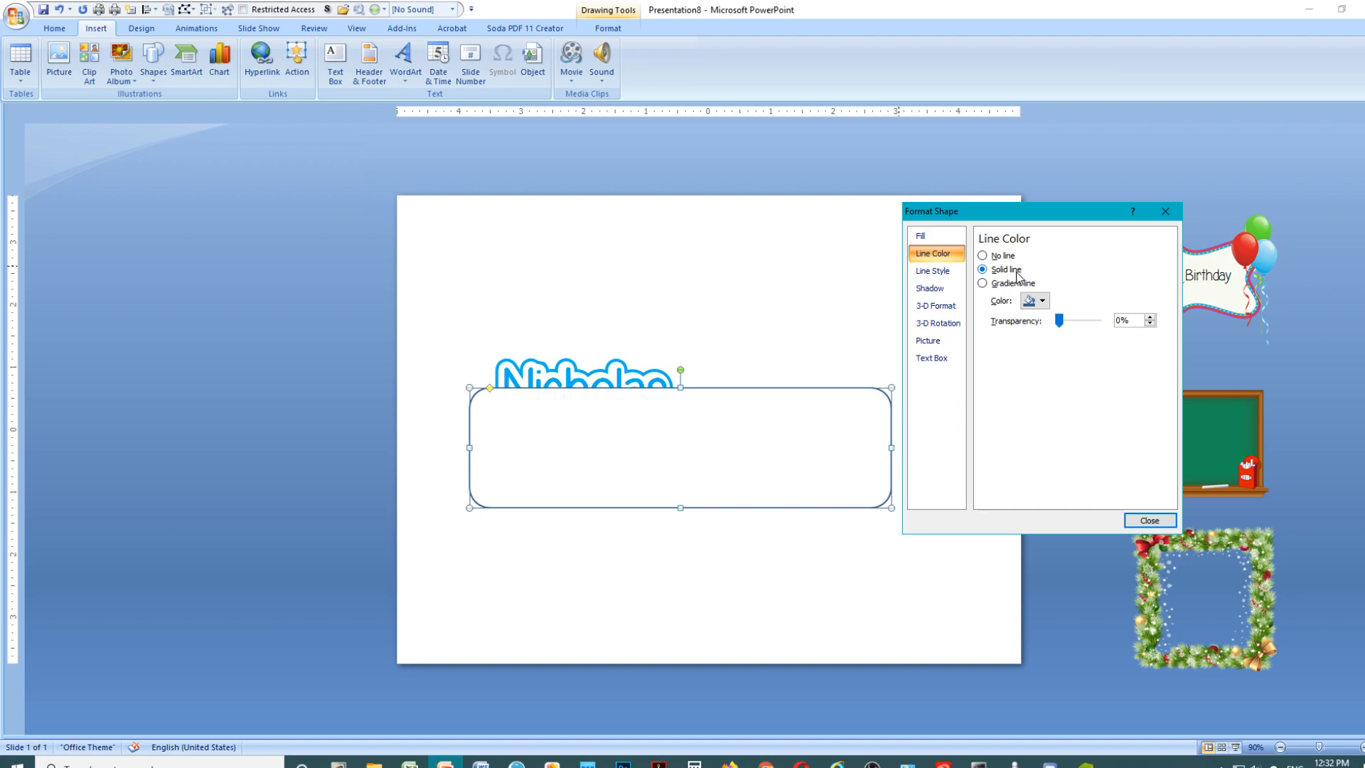
{"action": "left_click", "coordinate": [1032, 302]}
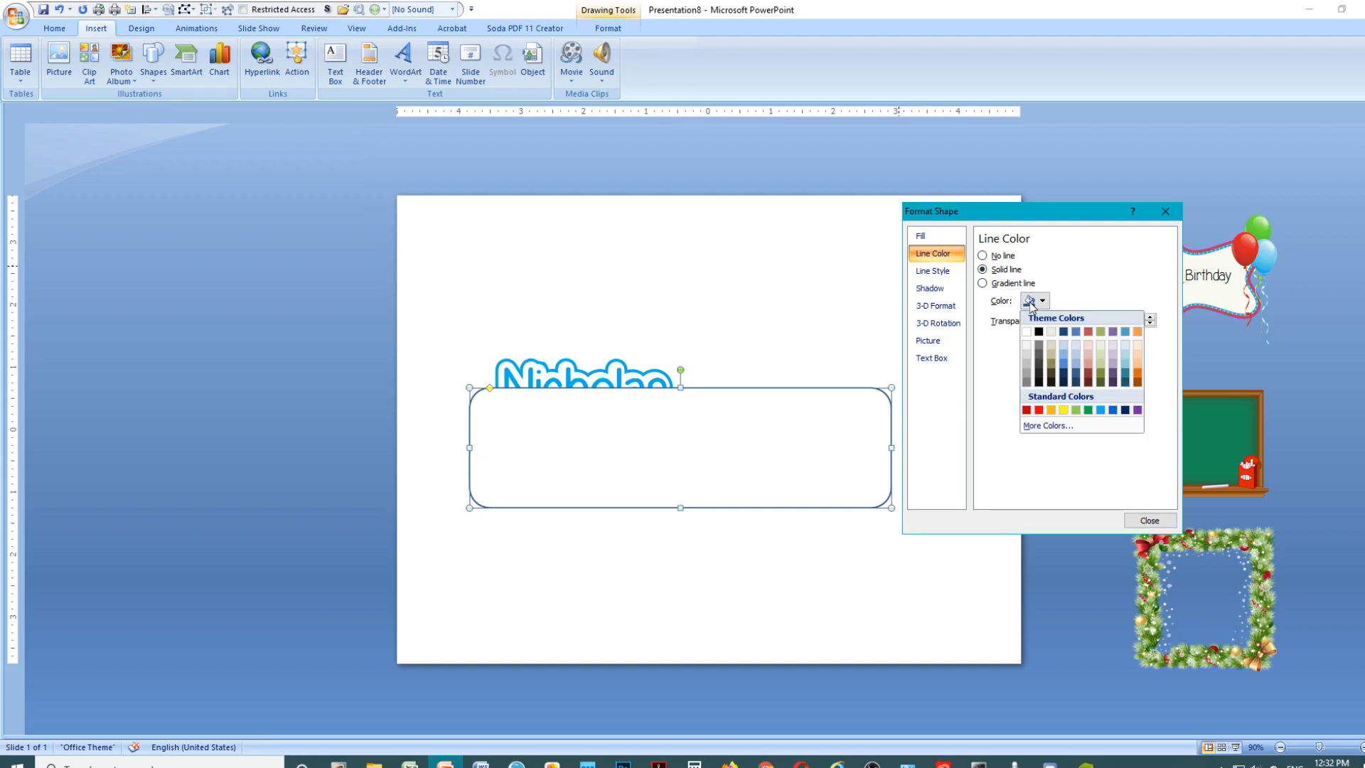
{"action": "left_click", "coordinate": [1101, 406]}
Set the rounded rectangle's outline width to 5 pt.
{"action": "left_click", "coordinate": [932, 271]}
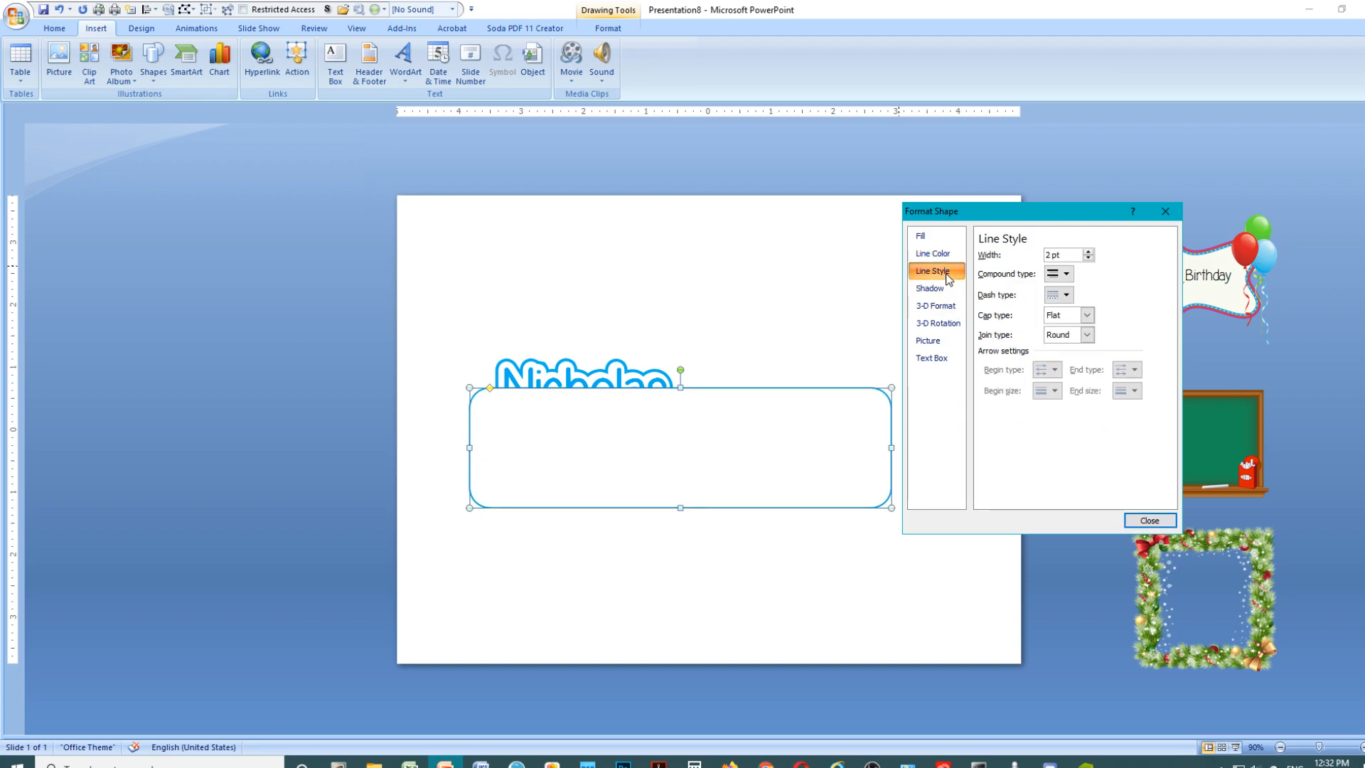
{"action": "left_click", "coordinate": [1088, 252]}
{"action": "left_click", "coordinate": [1088, 251]}
{"action": "left_click", "coordinate": [1089, 251]}
{"action": "left_click", "coordinate": [1089, 251]}
{"action": "left_click", "coordinate": [1088, 252]}
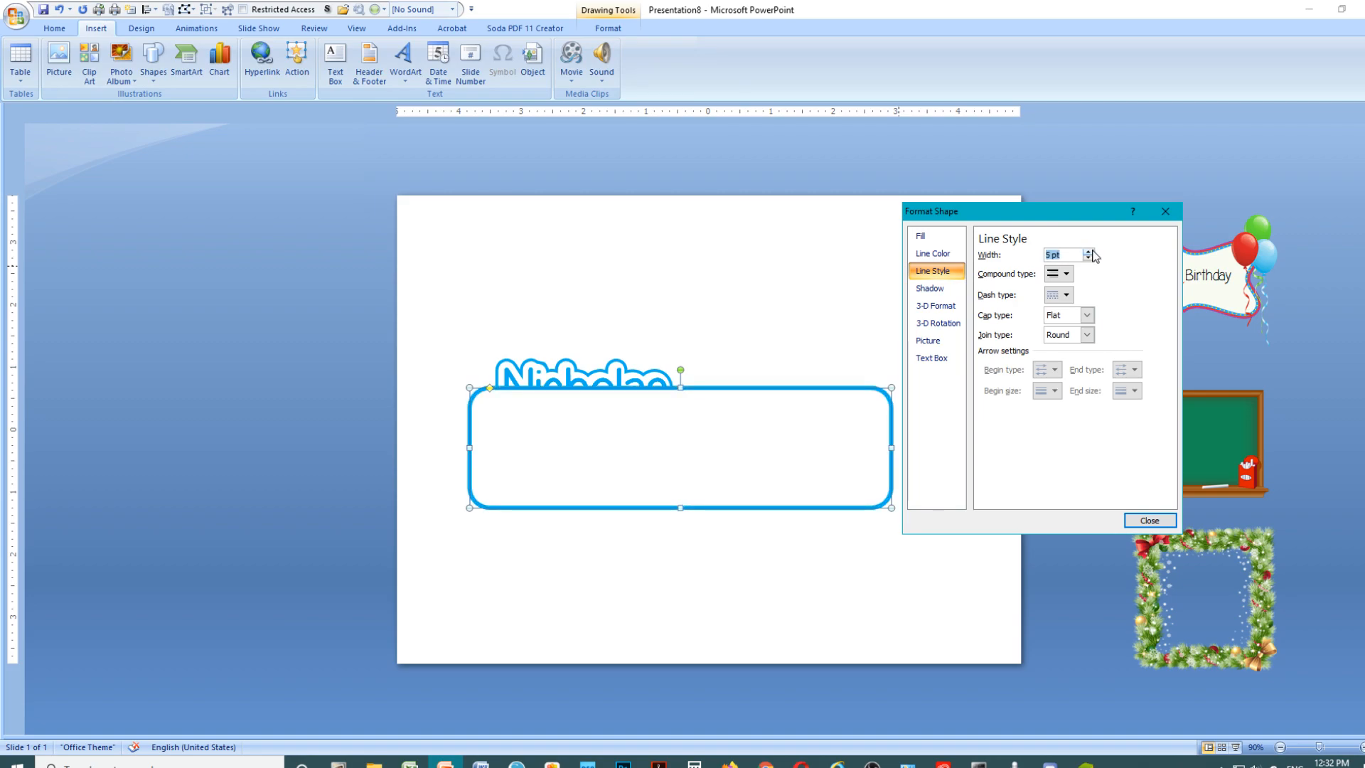
Send the rounded rectangle behind the name graphic and close the shape formatting settings.
{"action": "right_click", "coordinate": [748, 389]}
{"action": "mouse_move", "coordinate": [801, 499]}
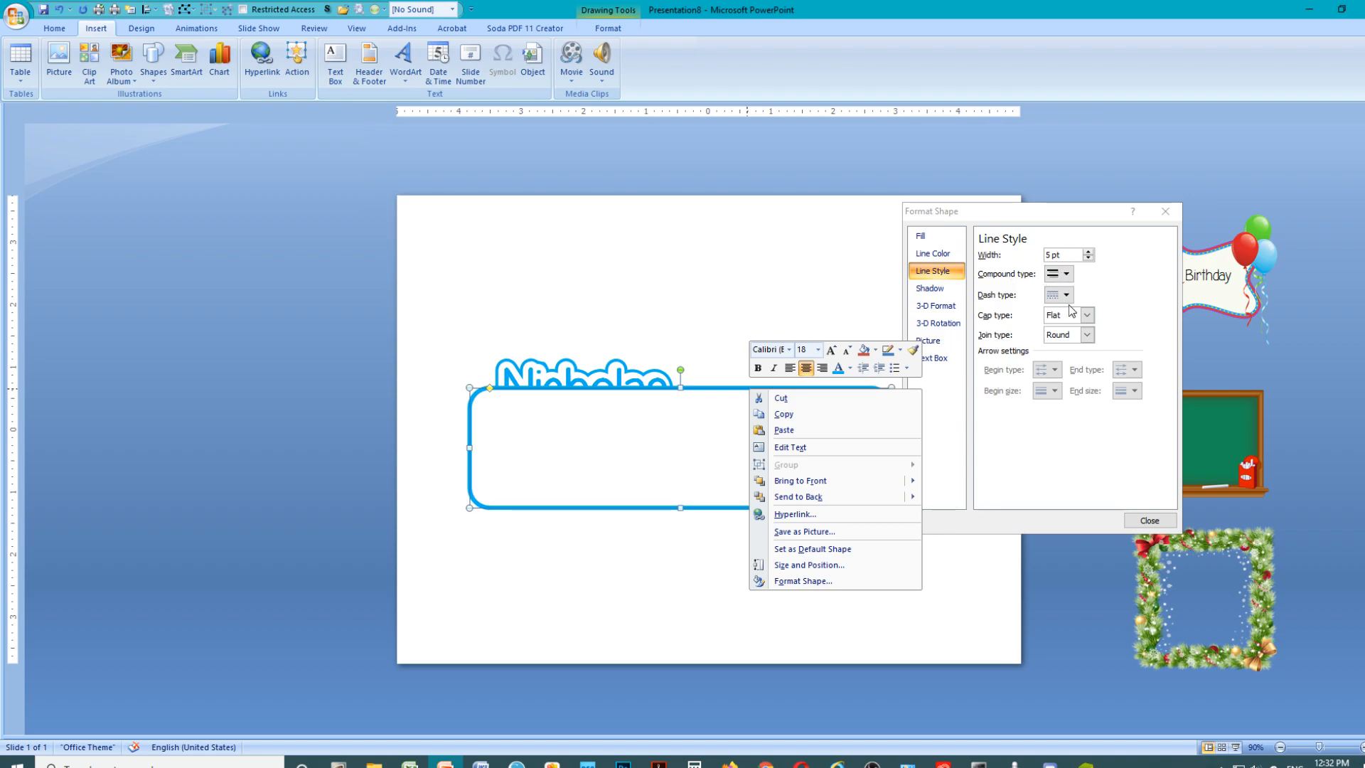
{"action": "left_click", "coordinate": [881, 498]}
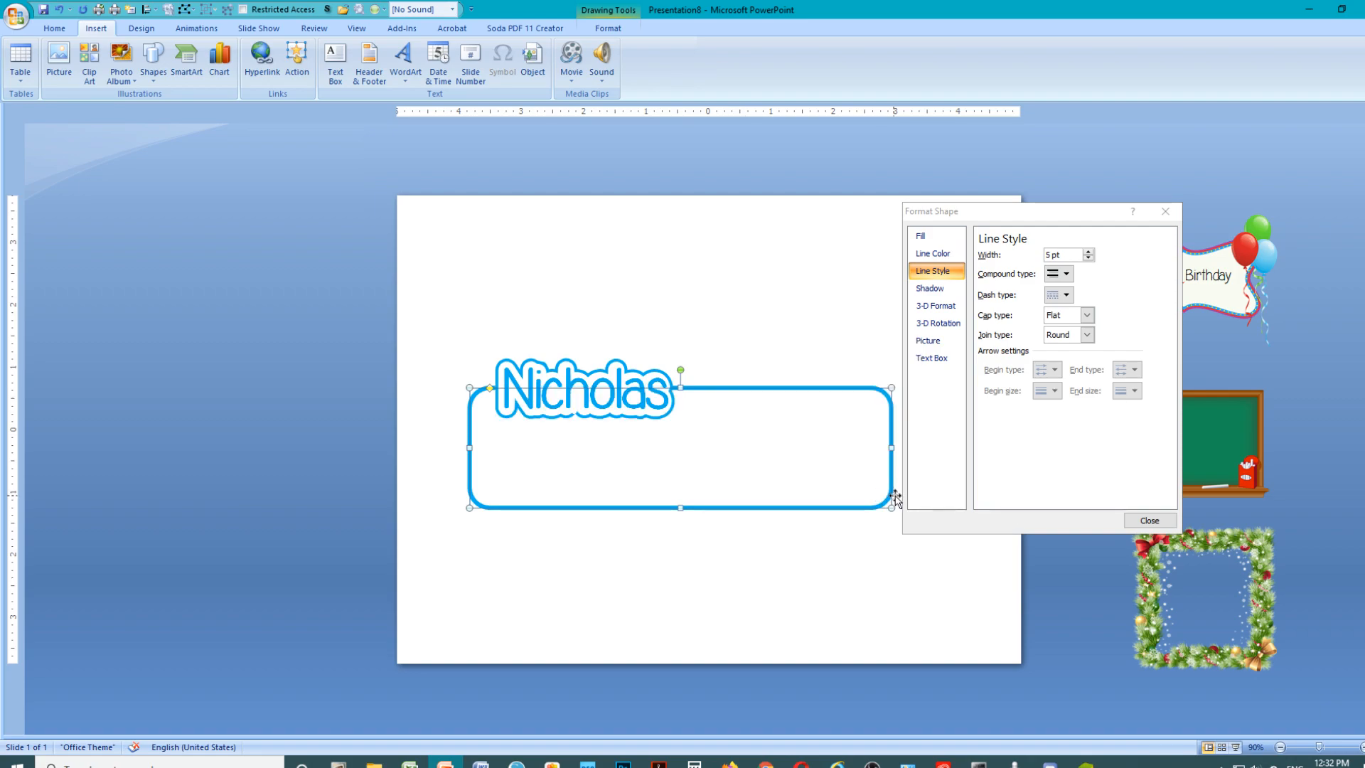
{"action": "left_click", "coordinate": [907, 585]}
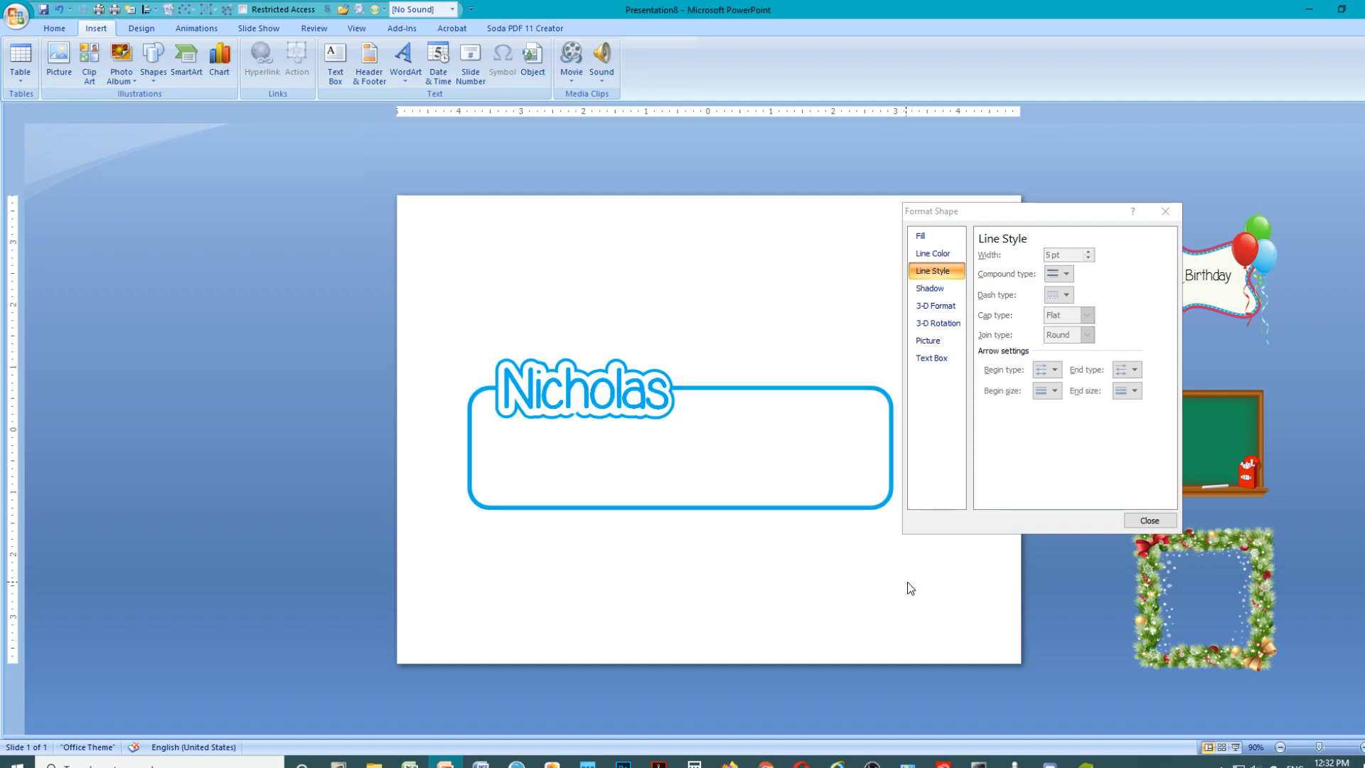
{"action": "left_click", "coordinate": [1144, 521]}
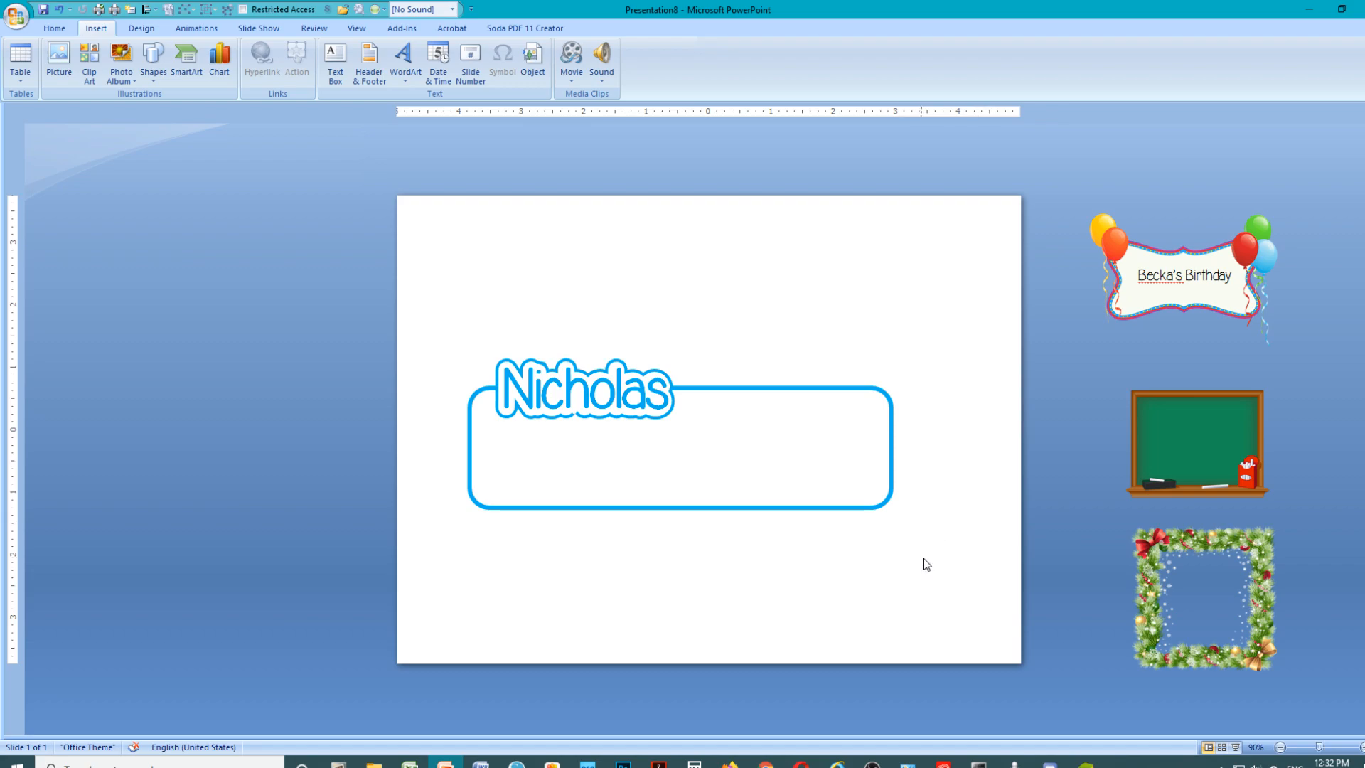
Group the name graphic with the rounded rectangle and save the group as a PNG picture.
{"action": "left_click_drag", "start_coordinate": [931, 557], "coordinate": [370, 299]}
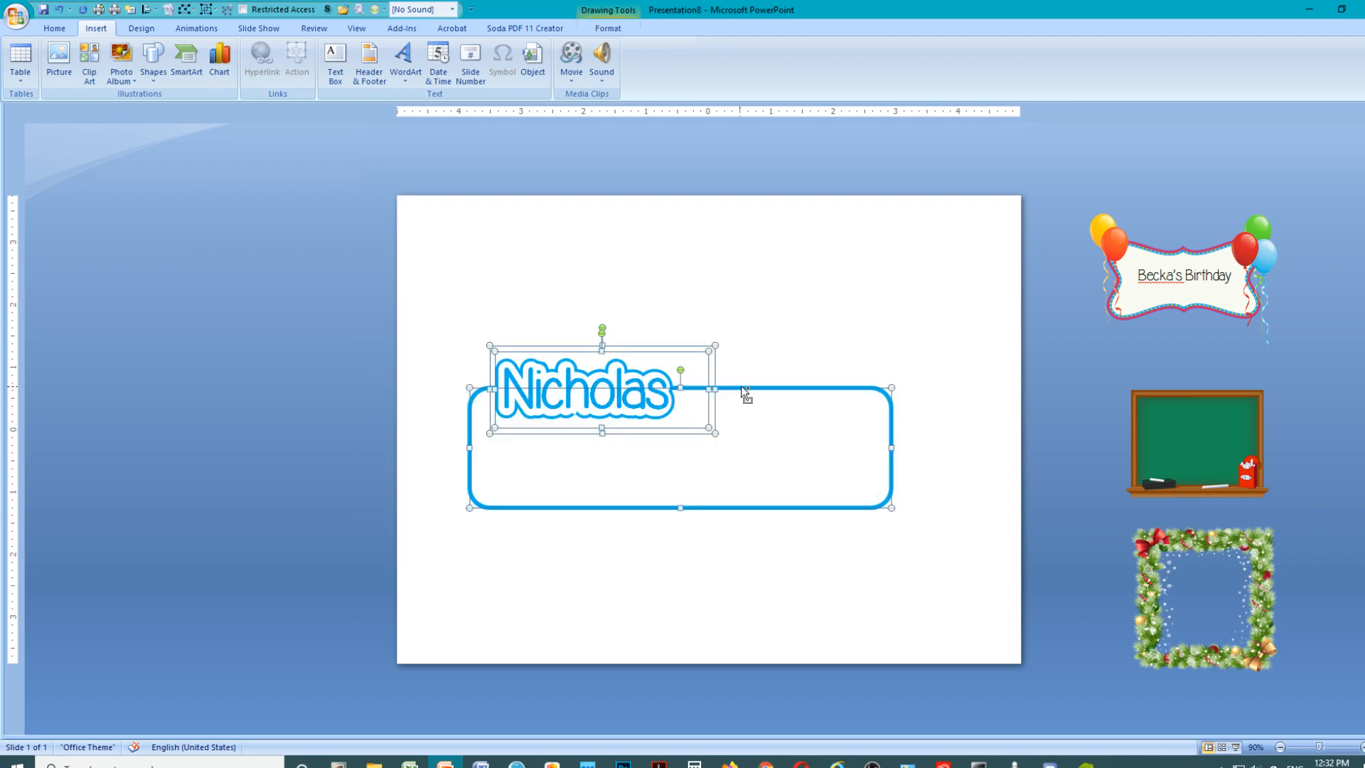
{"action": "key", "text": "ctrl+g"}
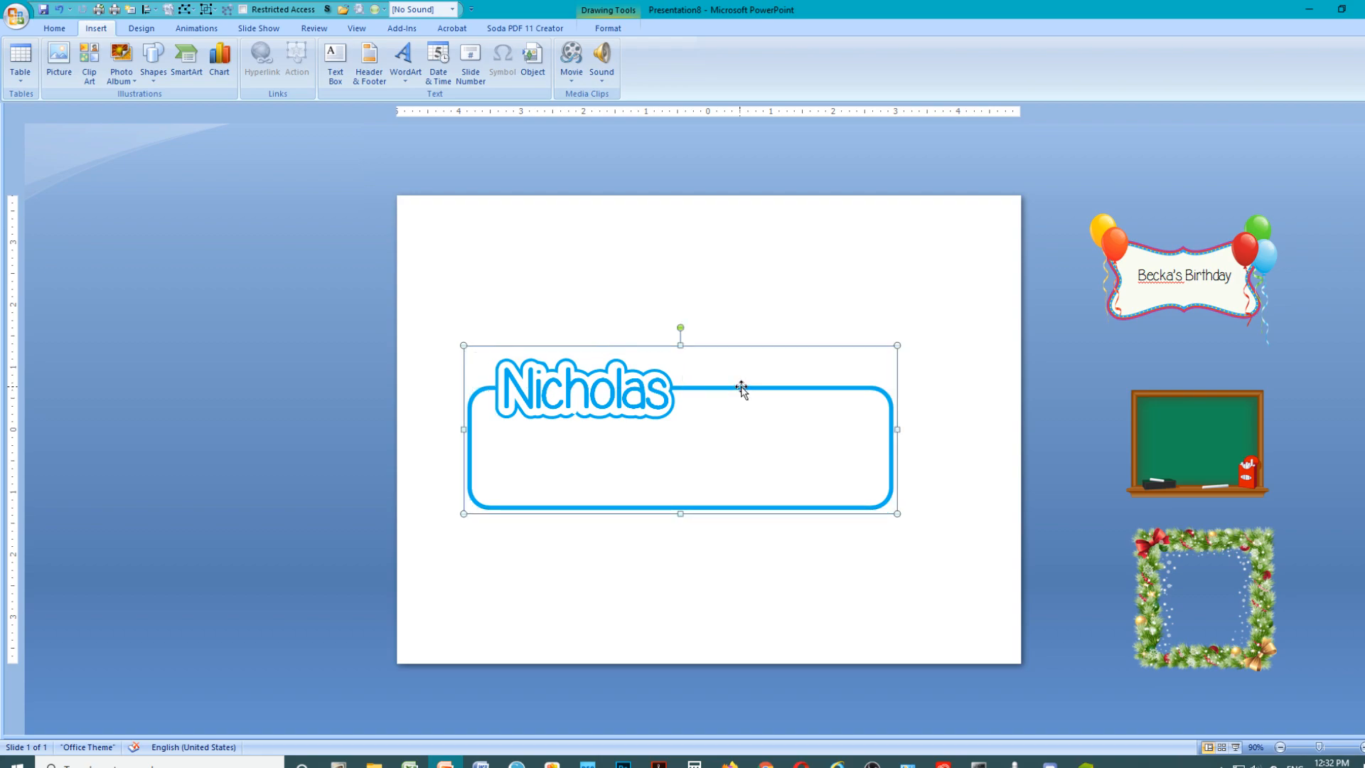
{"action": "right_click", "coordinate": [741, 389]}
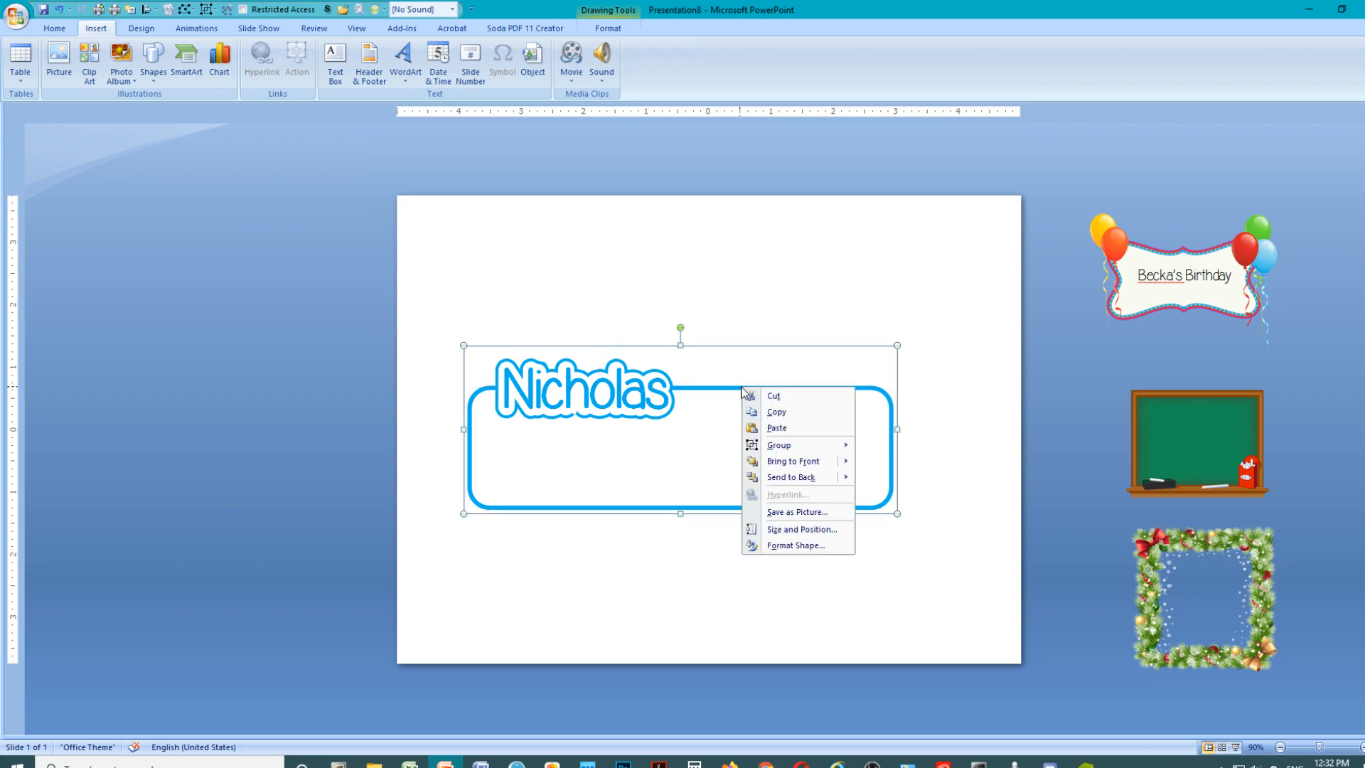
{"action": "left_click", "coordinate": [782, 511]}
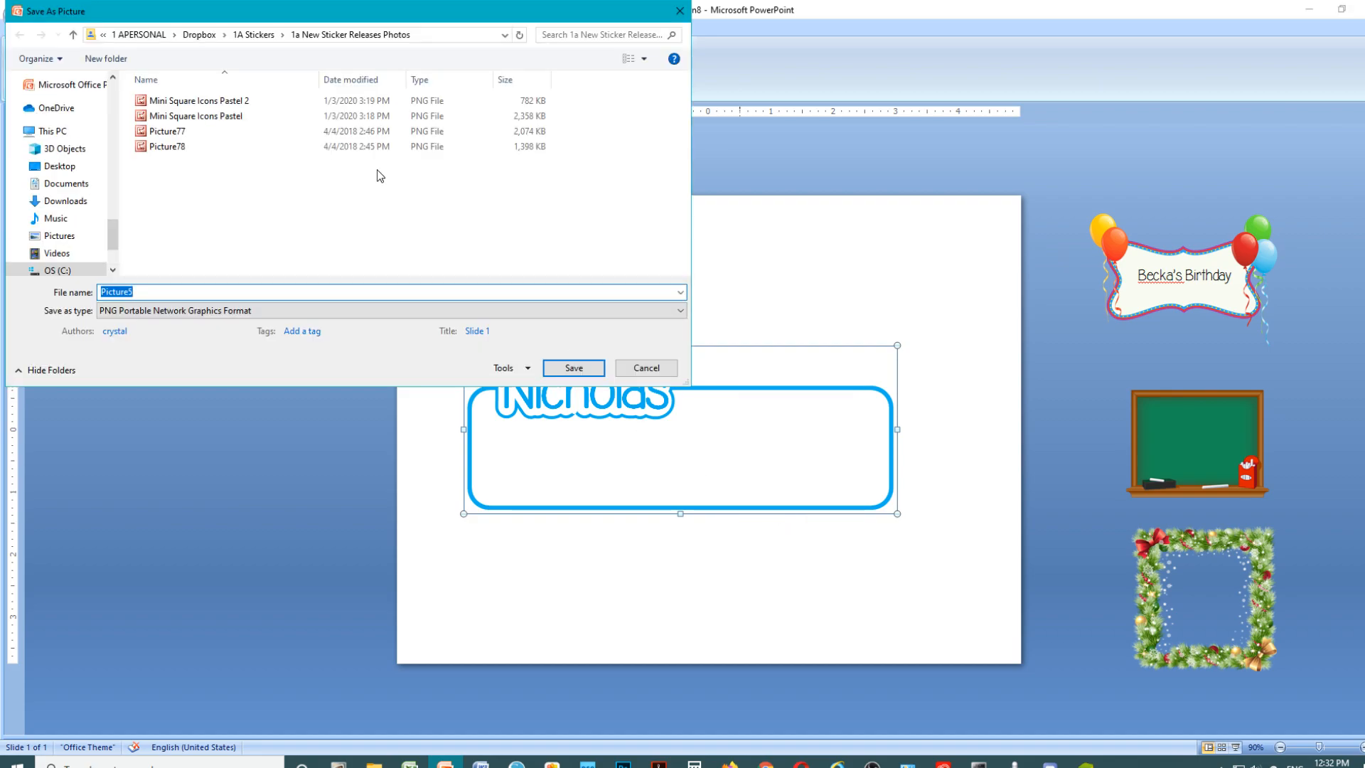
{"action": "left_click_drag", "start_coordinate": [387, 16], "coordinate": [1021, 112]}
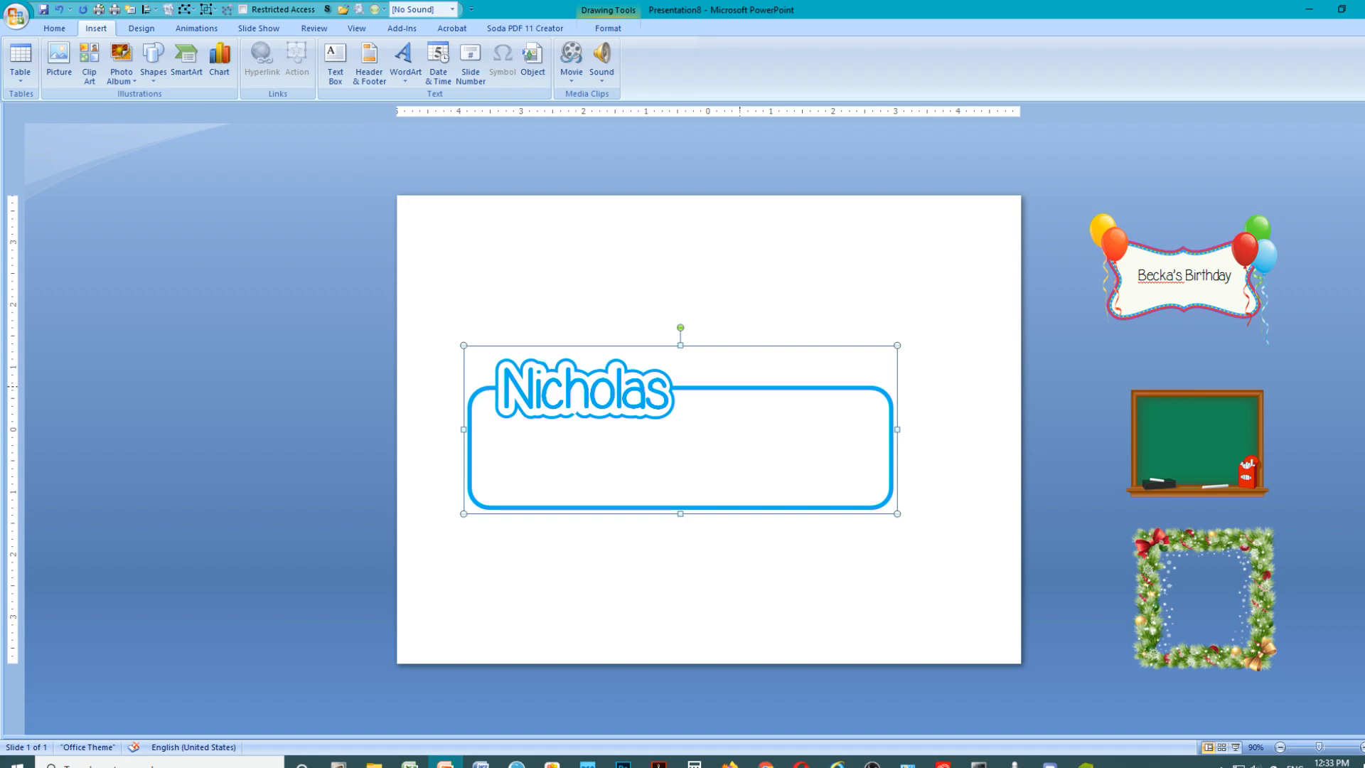
Bring the saved PNG picture from its folder onto the slide and move the original group toward the slide's upper-left outside edge.
{"action": "key", "text": "alt+Tab"}
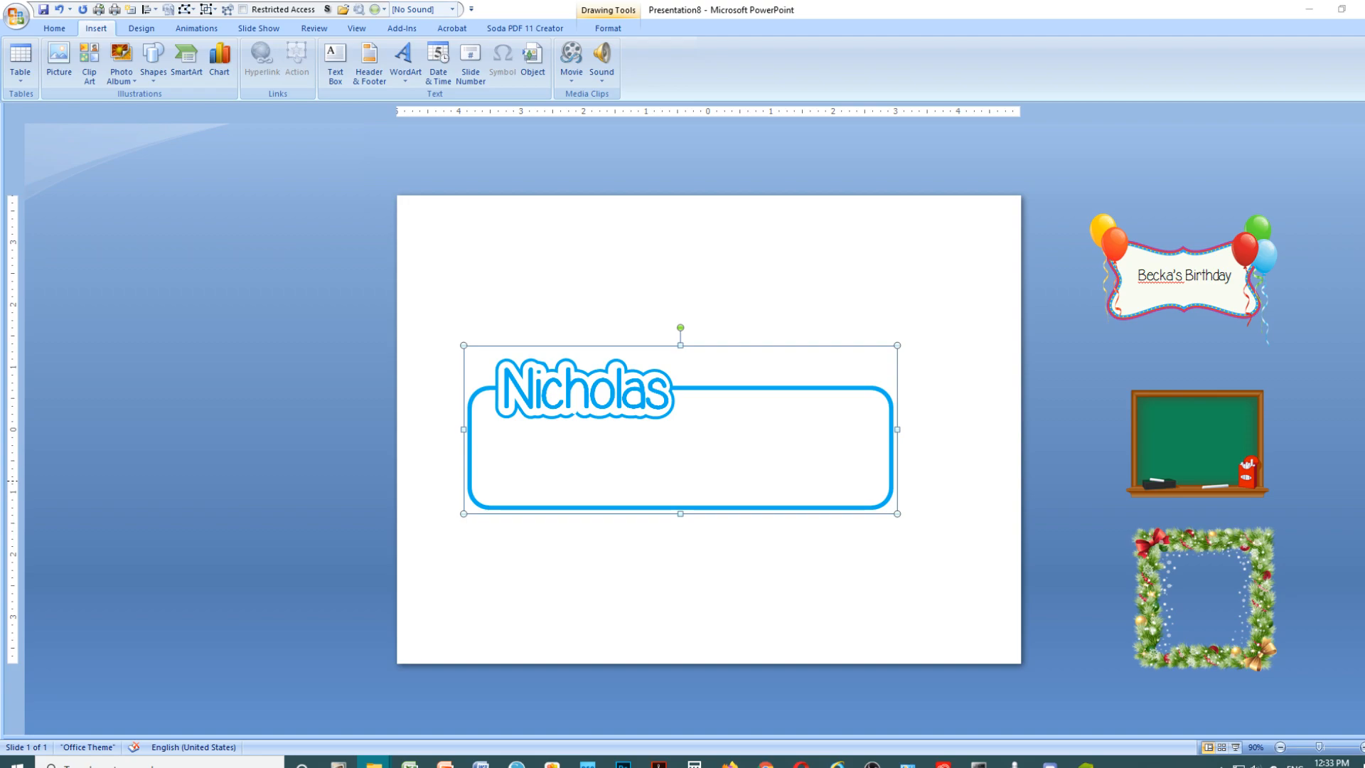
{"action": "mouse_move", "coordinate": [1364, 334]}
{"action": "left_mouse_down"}
{"action": "mouse_move", "coordinate": [1201, 330]}
{"action": "mouse_move", "coordinate": [835, 273]}
{"action": "mouse_move", "coordinate": [832, 237]}
{"action": "left_mouse_up"}
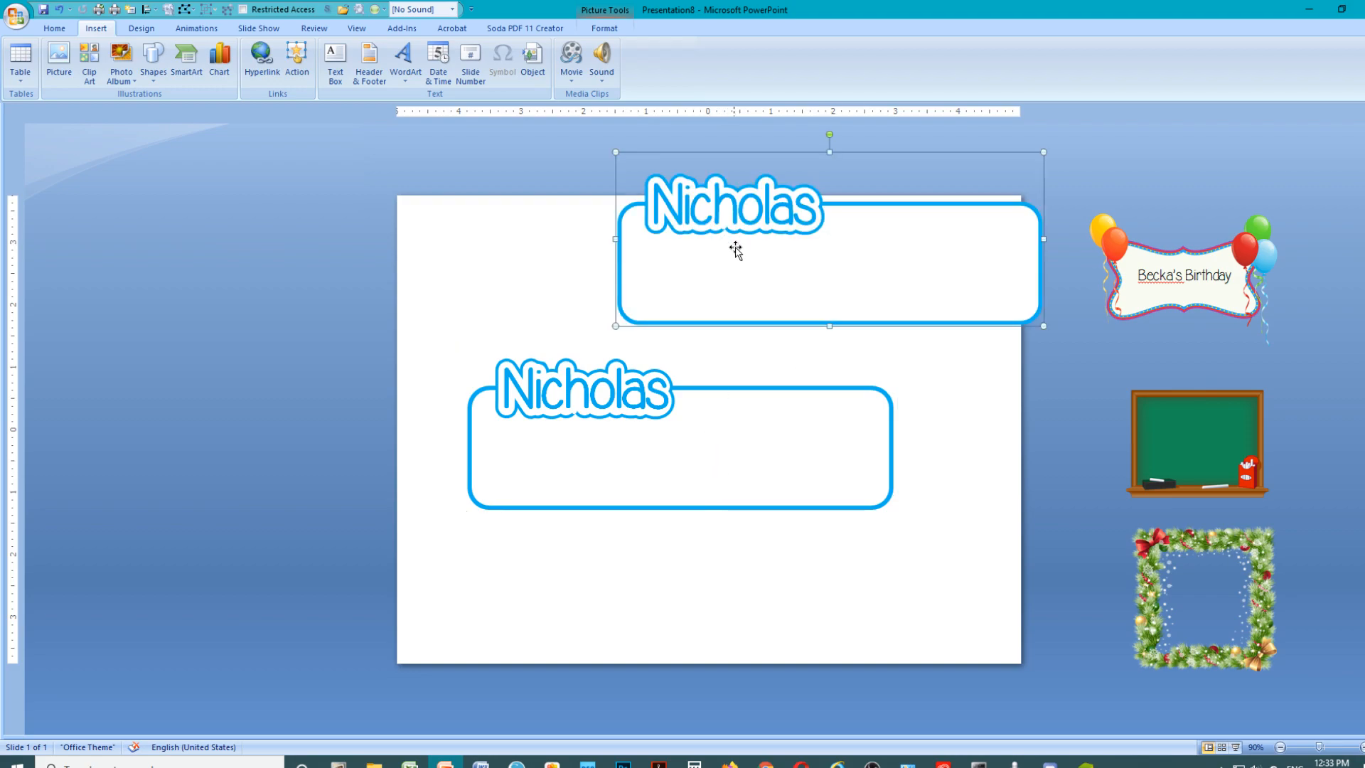
{"action": "left_click", "coordinate": [708, 444]}
{"action": "left_click_drag", "start_coordinate": [709, 443], "coordinate": [326, 281]}
Move the inserted picture to the middle of the slide and shrink it proportionally to about one third of its size.
{"action": "left_click_drag", "start_coordinate": [735, 299], "coordinate": [661, 478]}
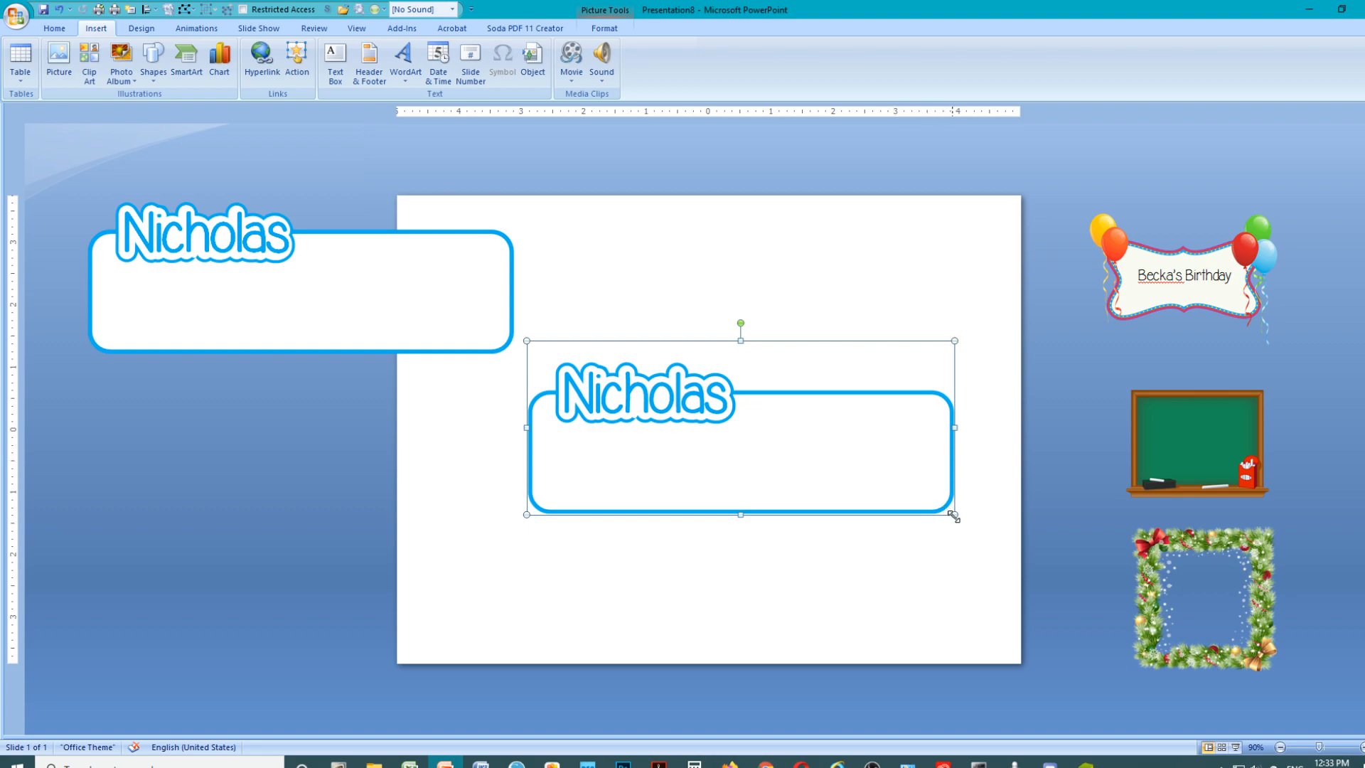
{"action": "left_click_drag", "start_coordinate": [951, 508], "coordinate": [662, 395]}
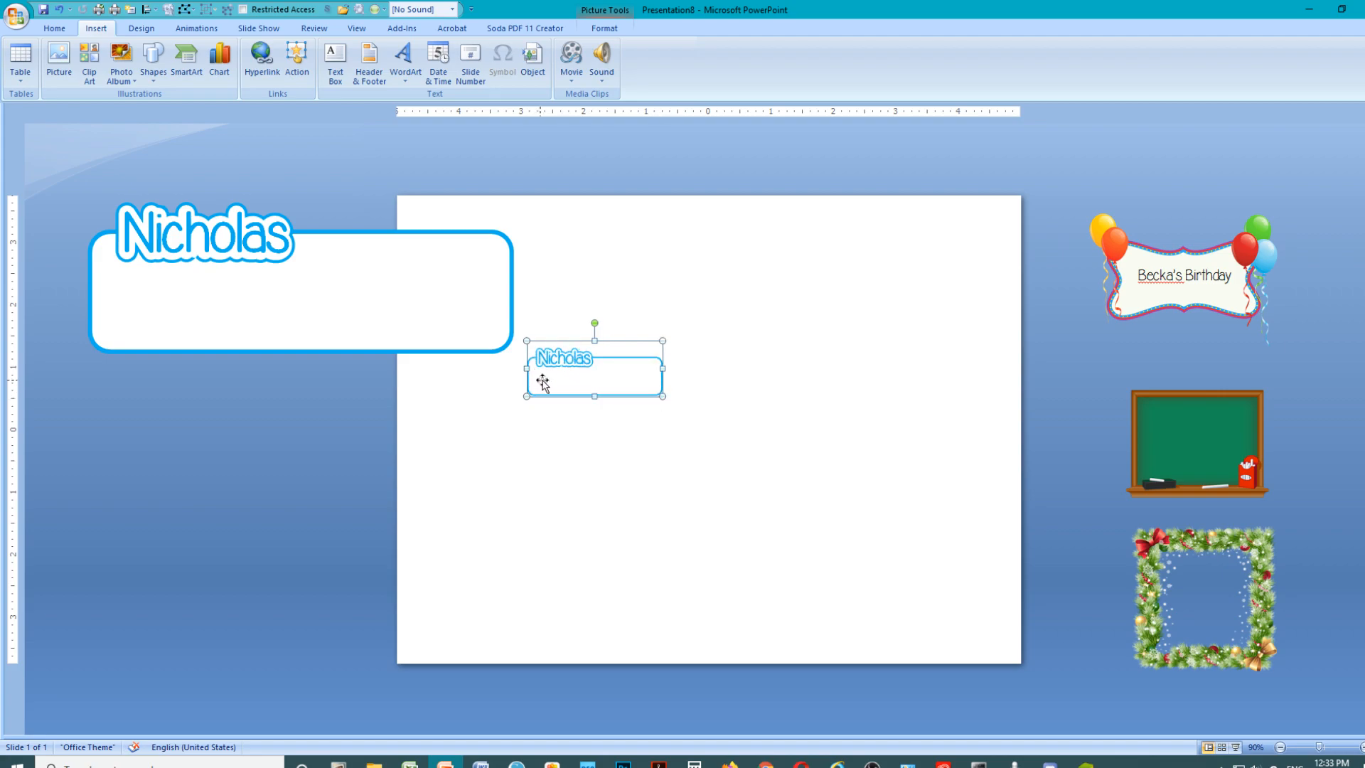
Try to shrink the original name group to about half its width, and undo the resize.
{"action": "left_click", "coordinate": [488, 331]}
{"action": "left_click_drag", "start_coordinate": [518, 358], "coordinate": [308, 261]}
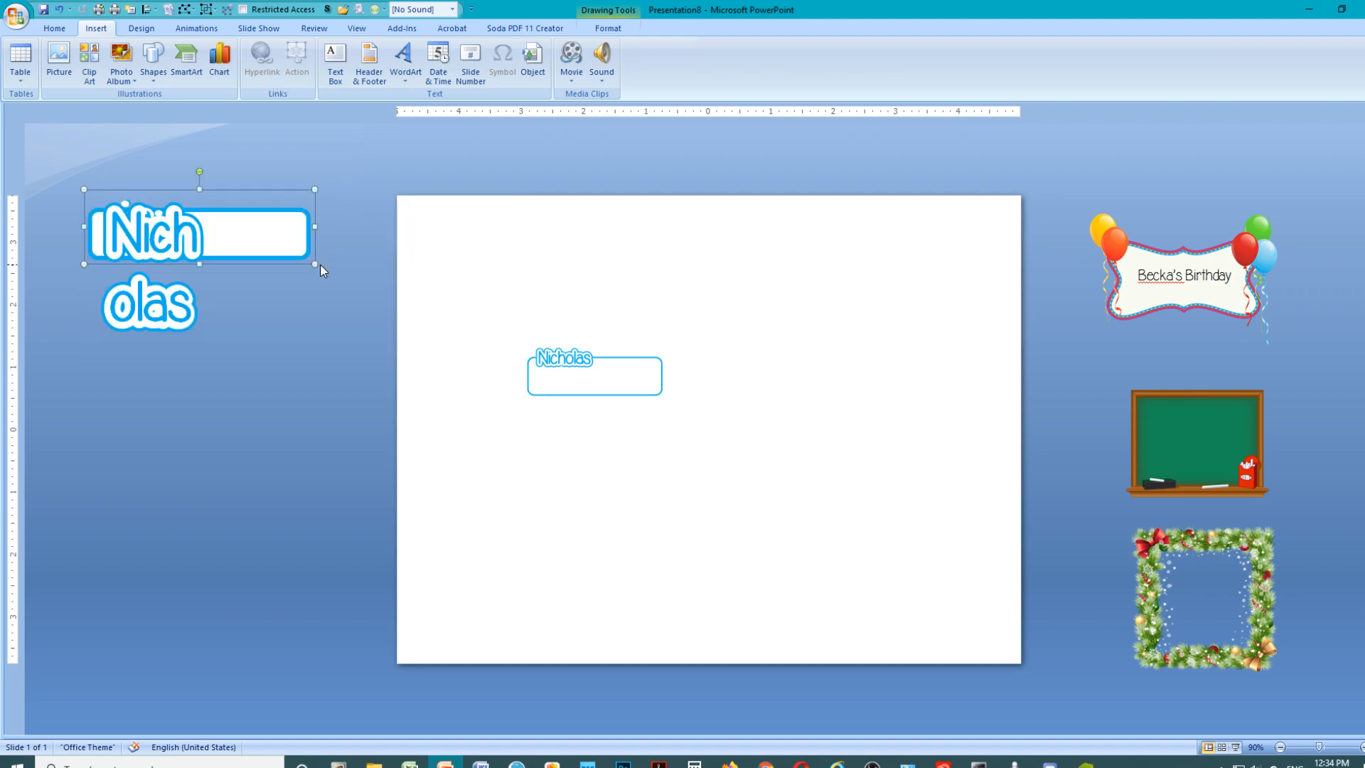
{"action": "left_click", "coordinate": [320, 264]}
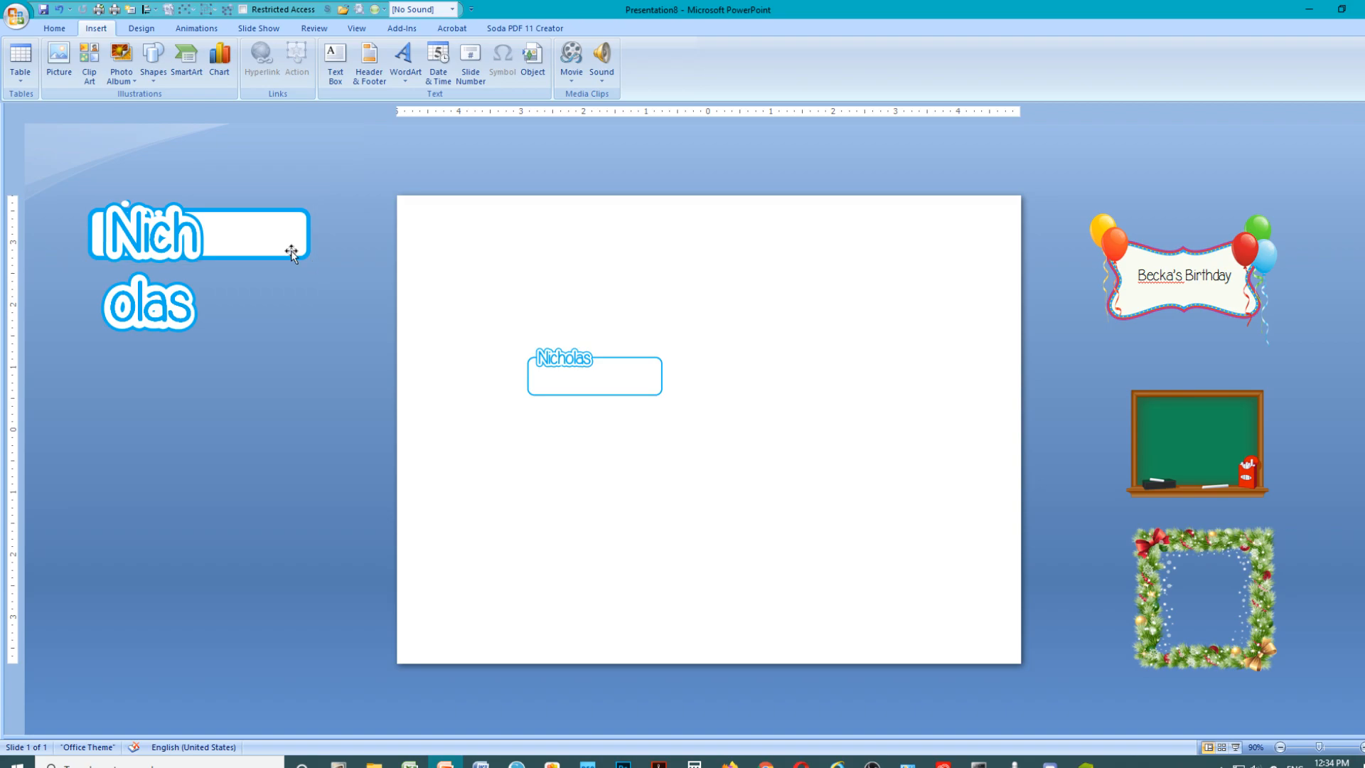
{"action": "left_click", "coordinate": [59, 9]}
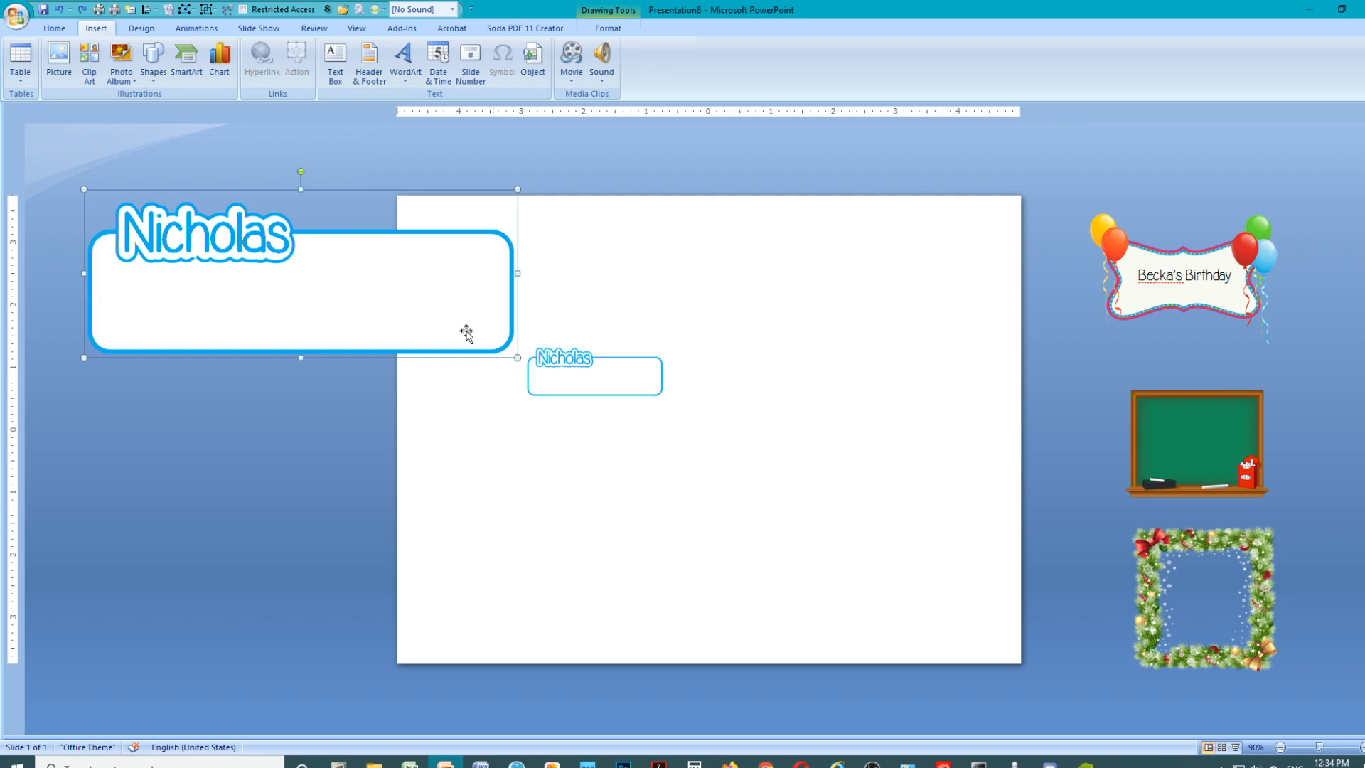
Move the original name group onto the lower part of the slide and back over the slide's upper-left edge.
{"action": "left_click_drag", "start_coordinate": [381, 289], "coordinate": [808, 527]}
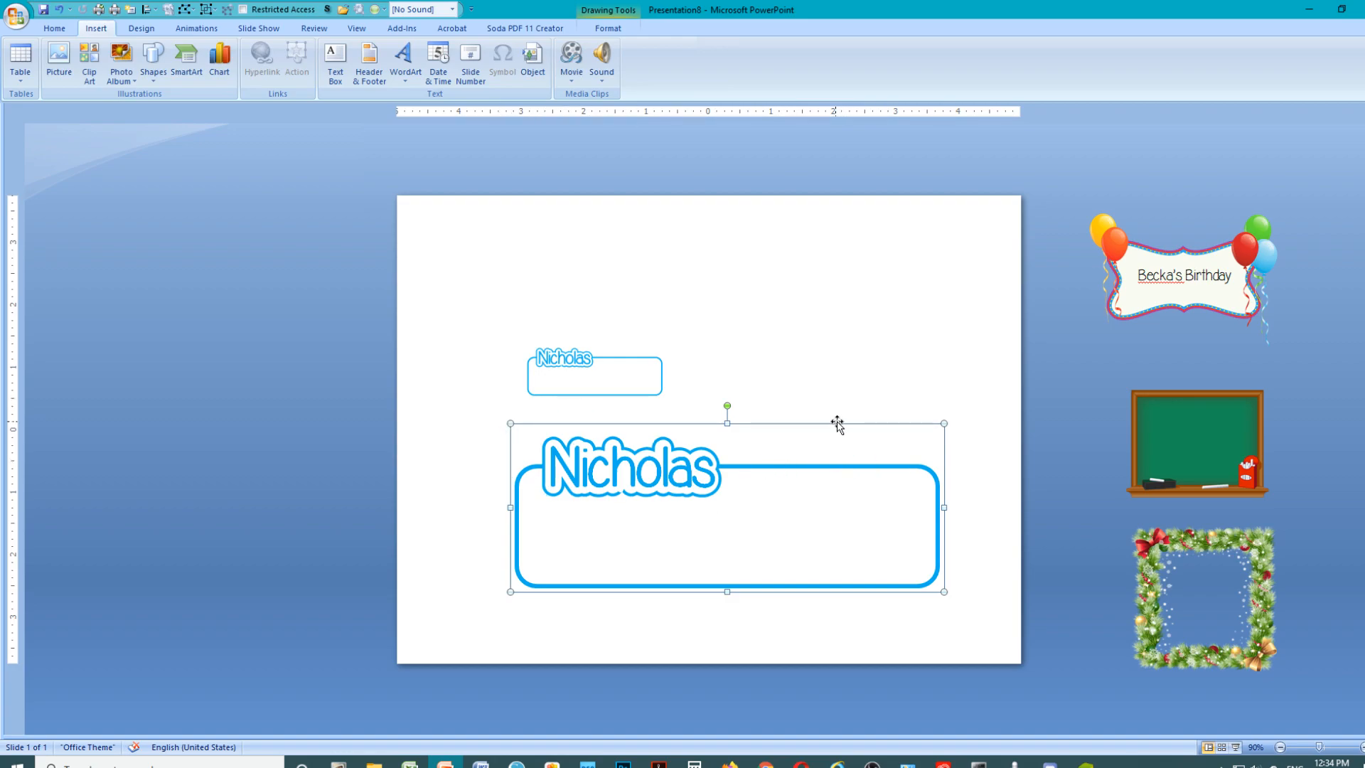
{"action": "left_click_drag", "start_coordinate": [838, 424], "coordinate": [375, 169]}
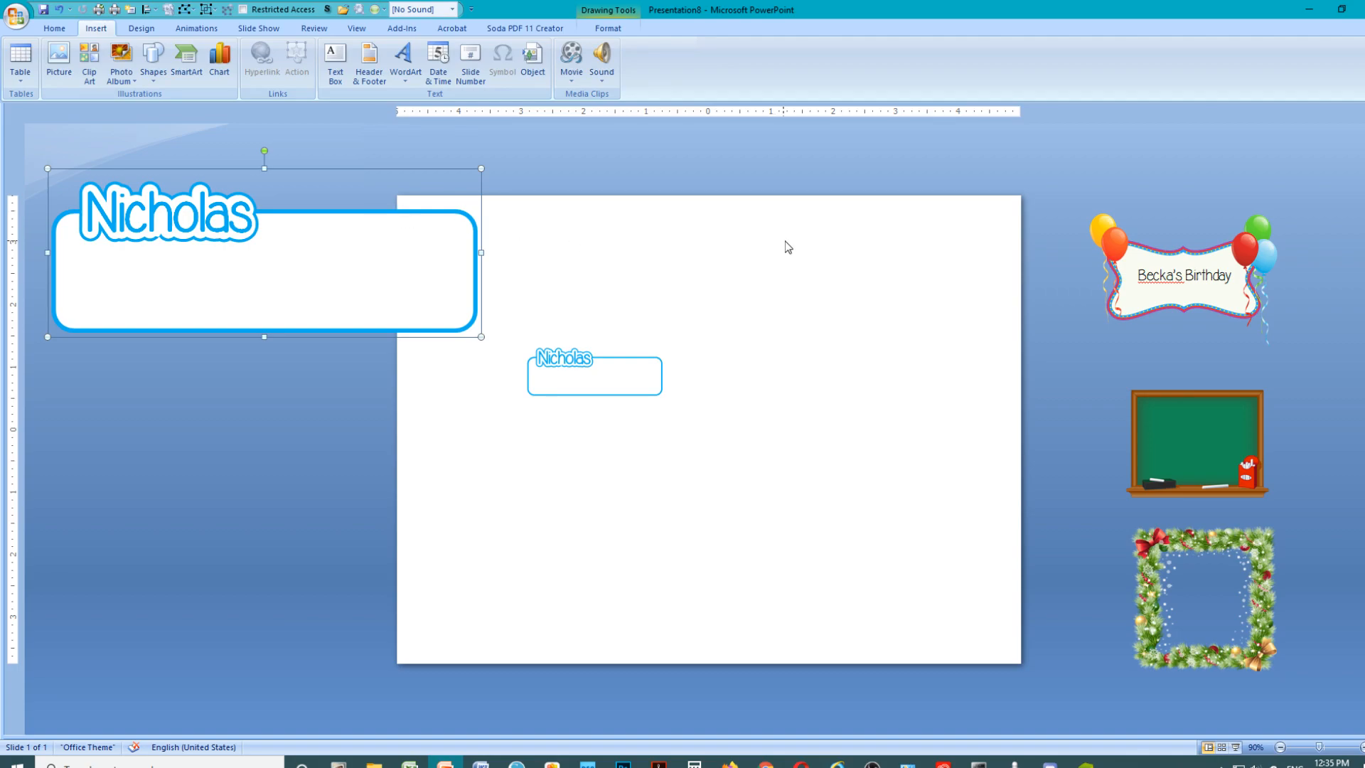
Move the Christmas garland frame from beside the slide into the slide's lower-right area and deselect it.
{"action": "left_click", "coordinate": [1150, 548]}
{"action": "left_click_drag", "start_coordinate": [1149, 548], "coordinate": [752, 467]}
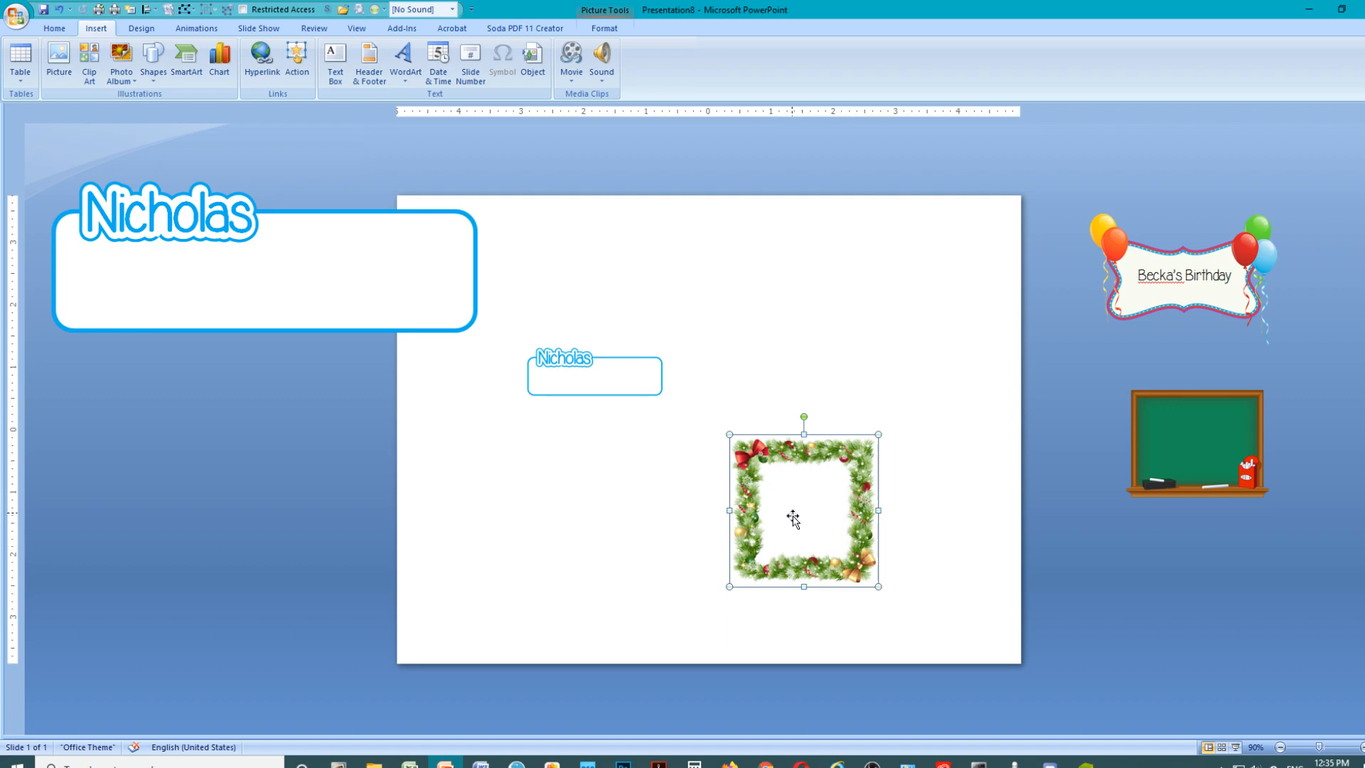
{"action": "left_click_drag", "start_coordinate": [797, 454], "coordinate": [1079, 506]}
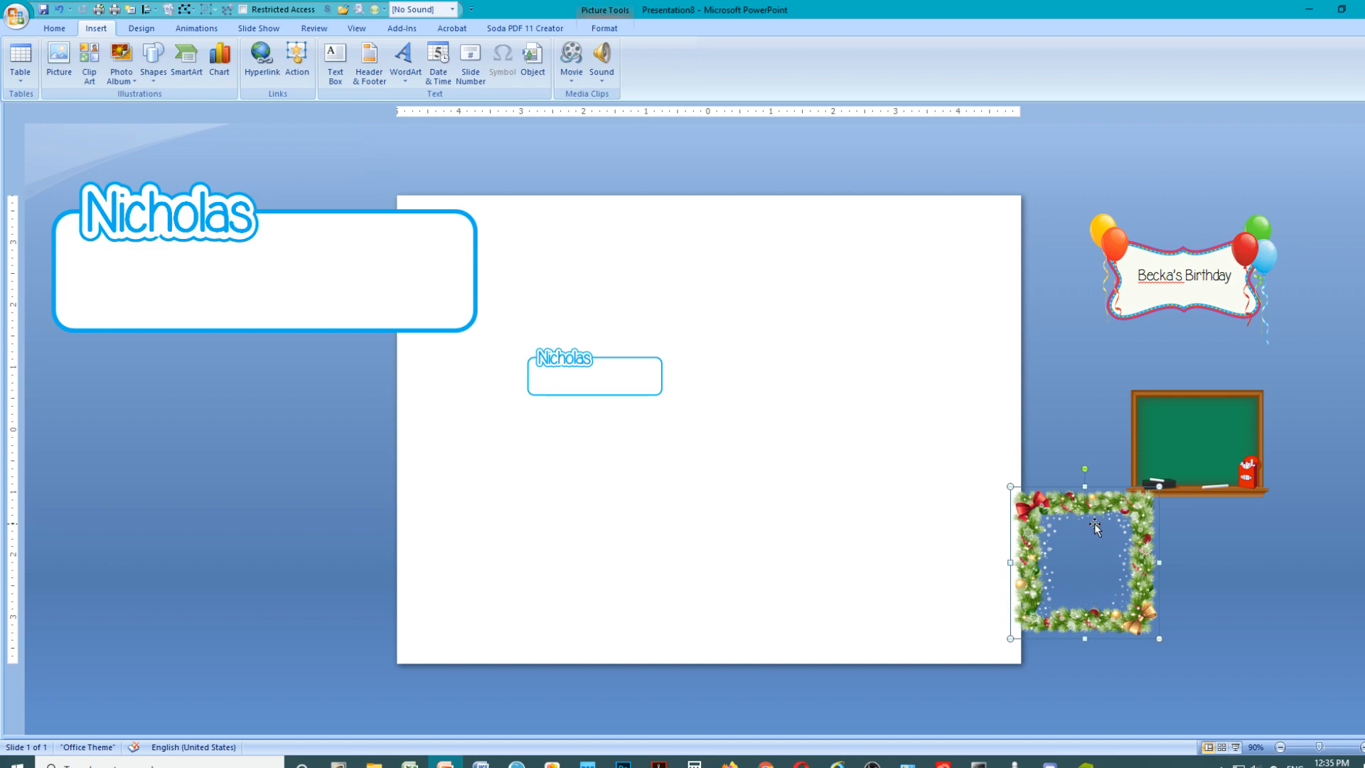
{"action": "left_click_drag", "start_coordinate": [1103, 498], "coordinate": [873, 445]}
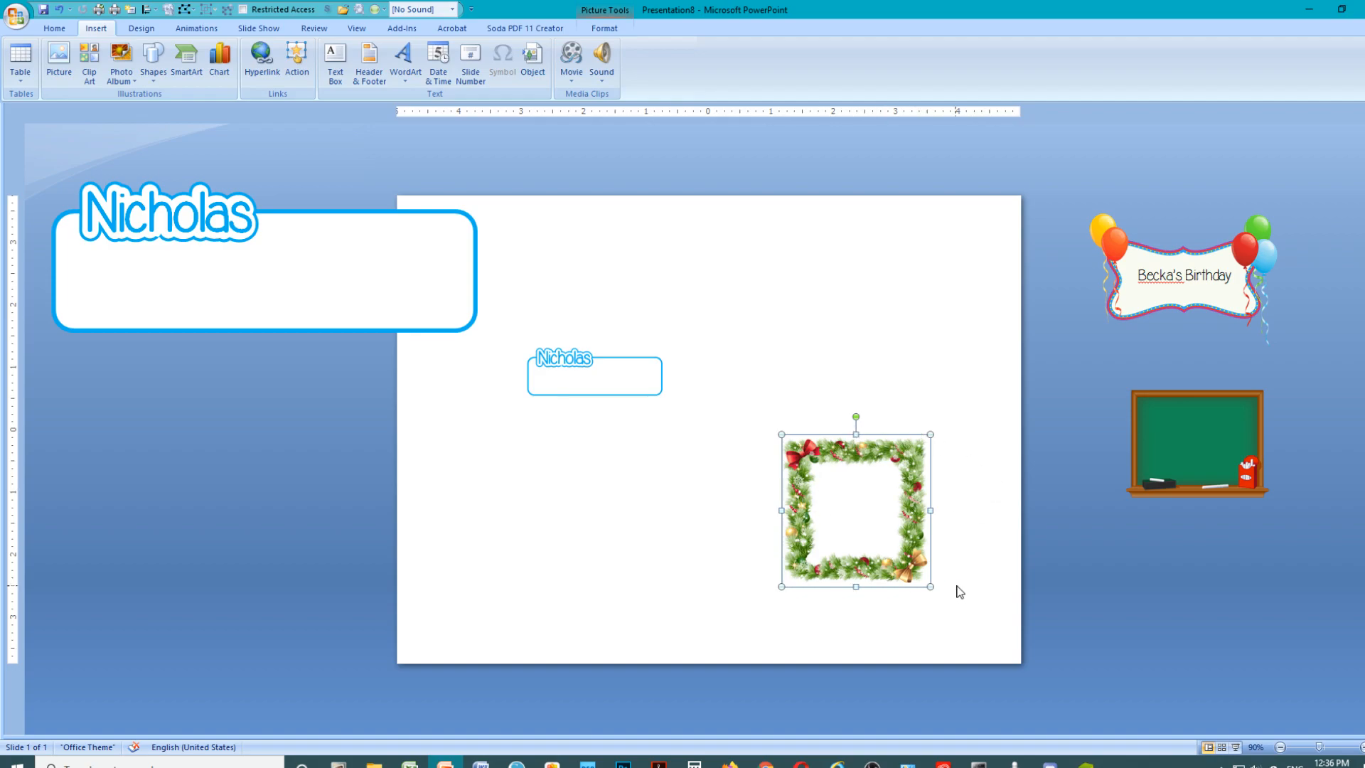
{"action": "left_click", "coordinate": [973, 523]}
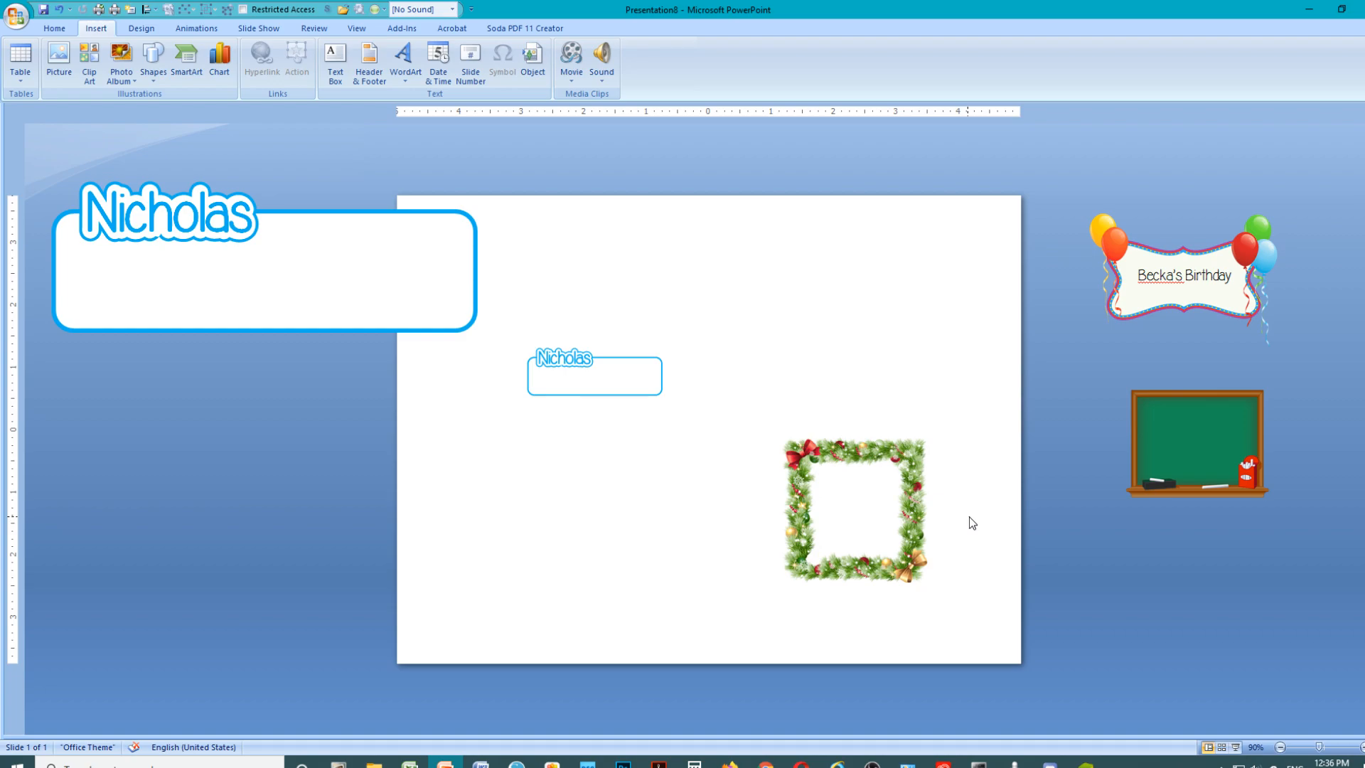